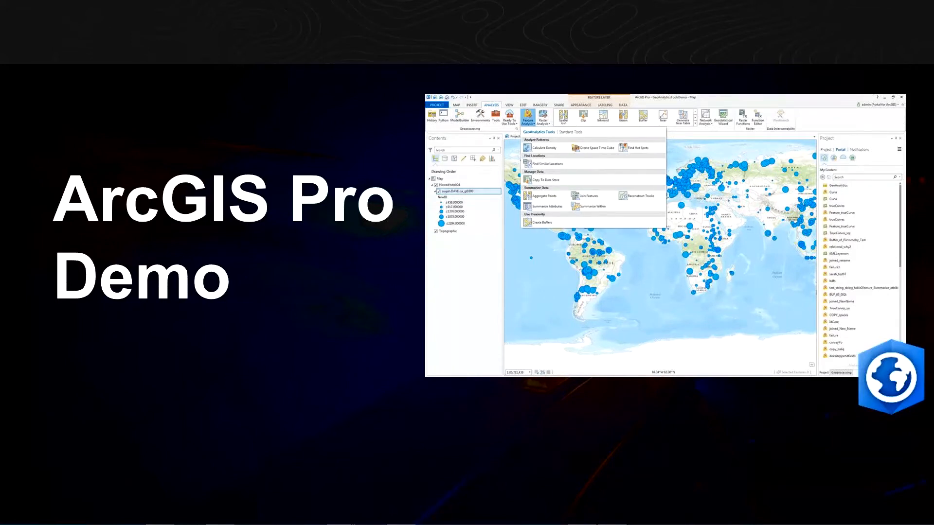
Step: Switch from the slideshow to the browser, launch ArcGIS Pro, and minimize the browser window
{"action": "key", "text": "alt+Tab"}
{"action": "key", "text": "alt+Tab"}
{"action": "key", "text": "alt+Tab"}
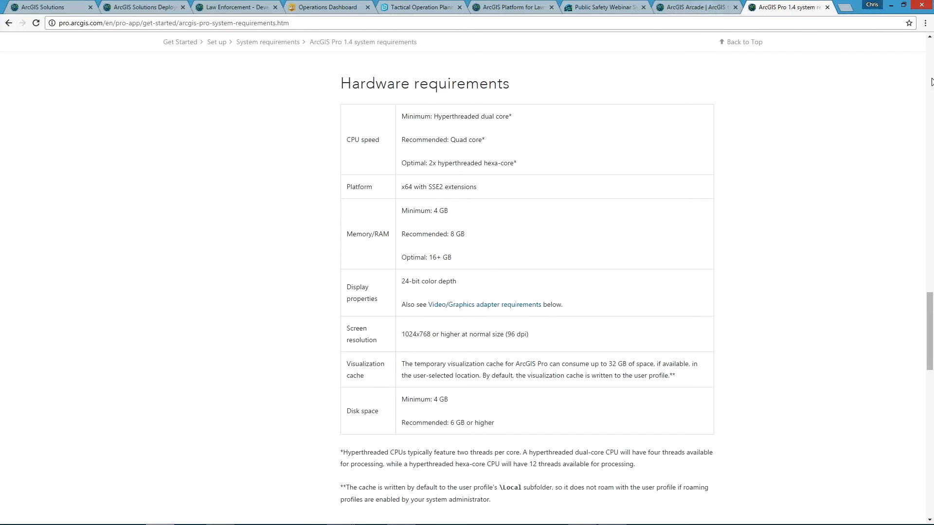
{"action": "mouse_move", "coordinate": [584, 524]}
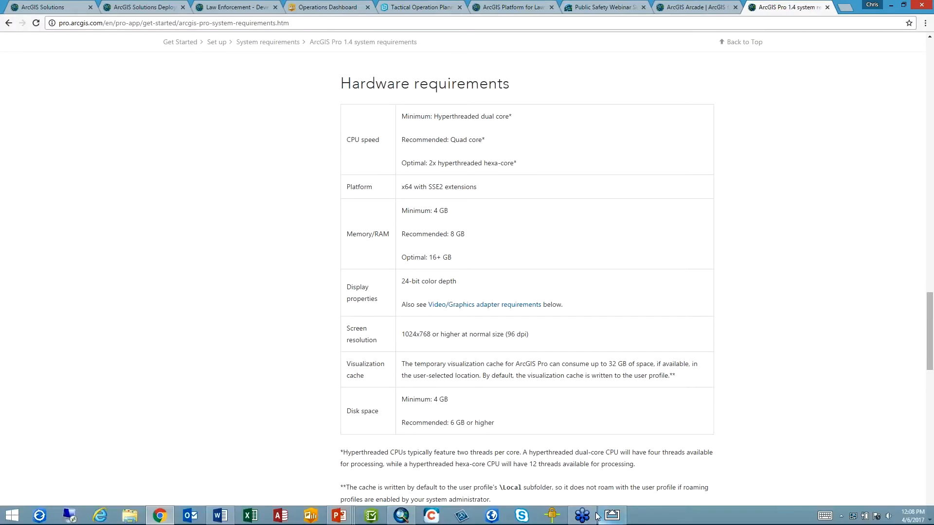
{"action": "left_click", "coordinate": [492, 516]}
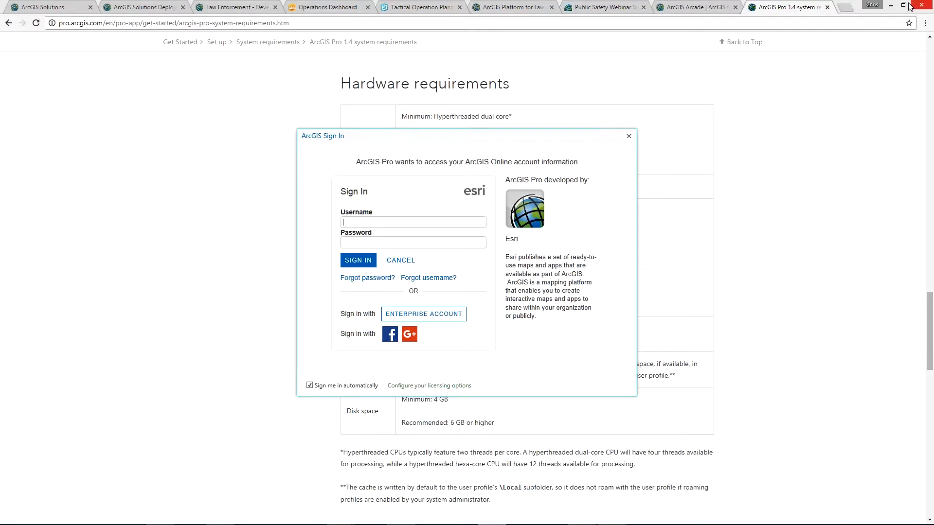
{"action": "left_click", "coordinate": [889, 7]}
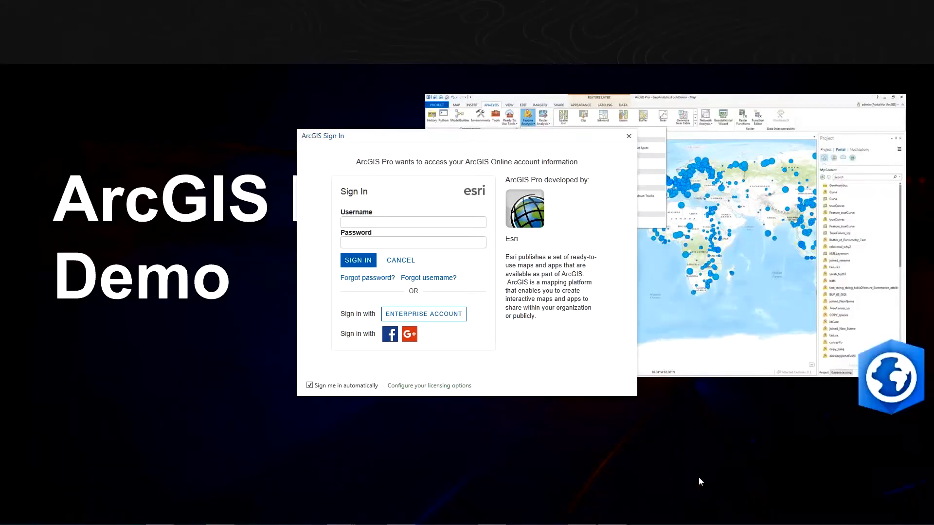
Step: Sign in to ArcGIS Online with the account's username and password
{"action": "left_click", "coordinate": [415, 225]}
{"action": "type", "text": "AdminModelLE"}
{"action": "key", "text": "Tab"}
{"action": "type", "text": "********"}
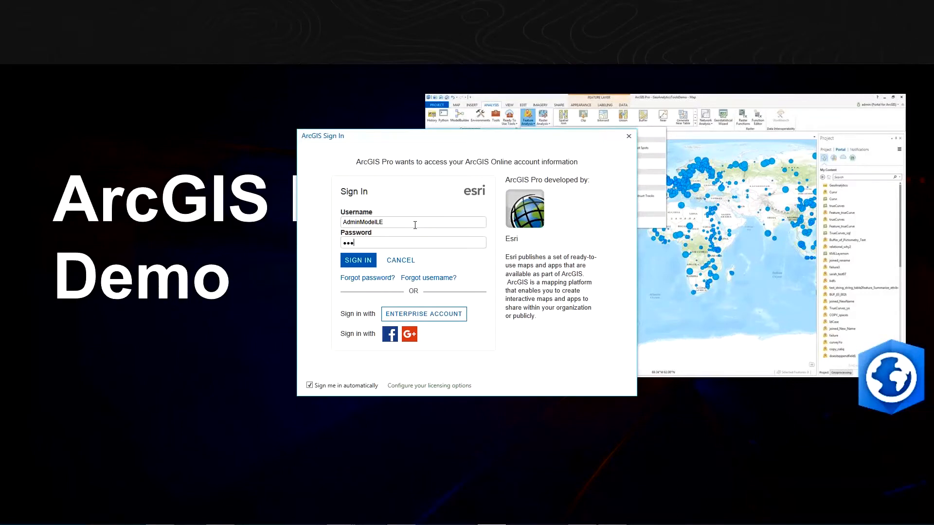
{"action": "key", "text": "Return"}
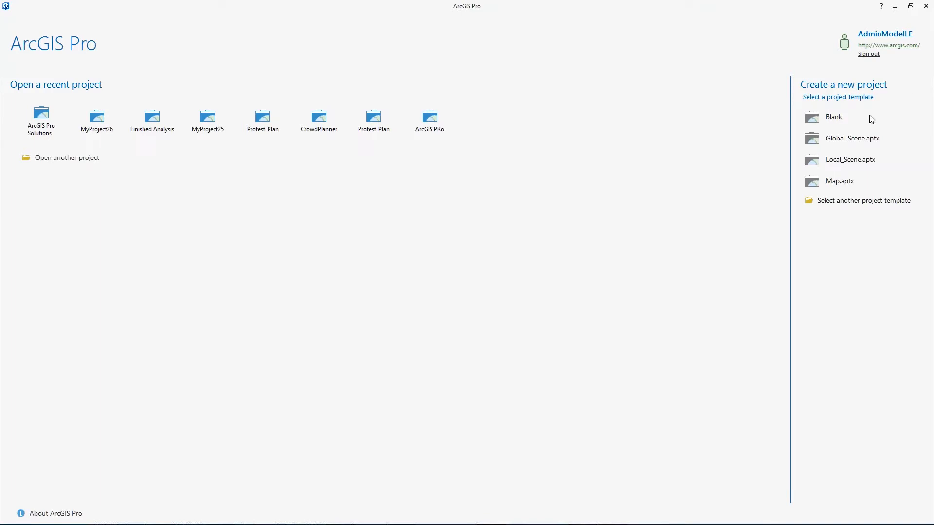
Step: Start a new project from the Blank template and set its location to the Desktop folder
{"action": "left_click", "coordinate": [852, 120]}
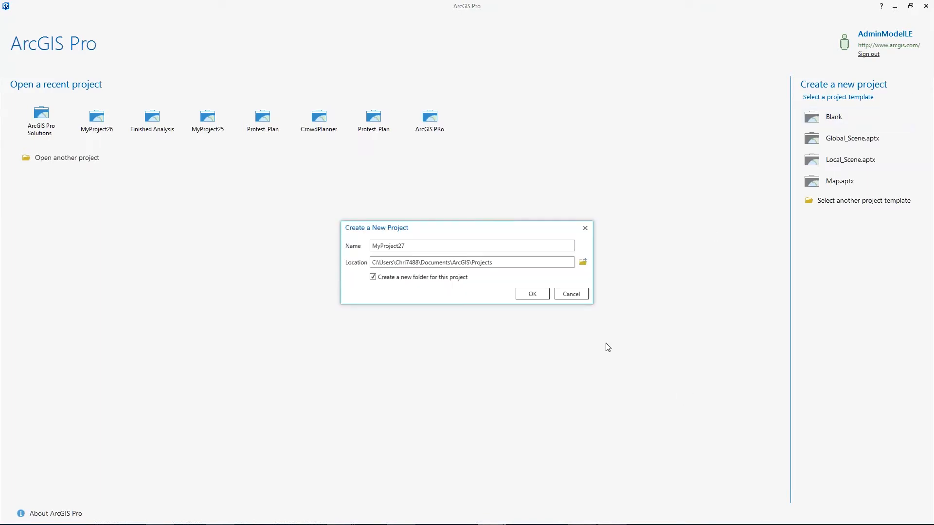
{"action": "left_click", "coordinate": [587, 263]}
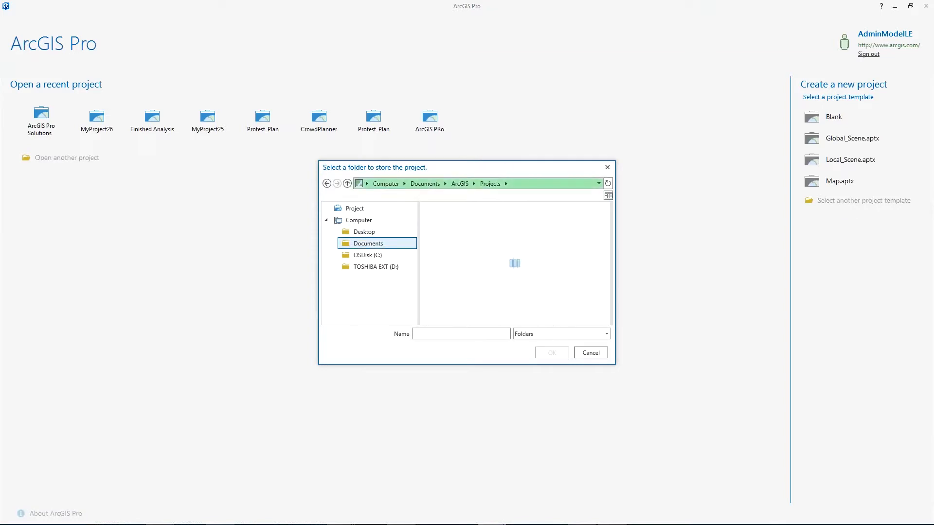
{"action": "left_click", "coordinate": [358, 220]}
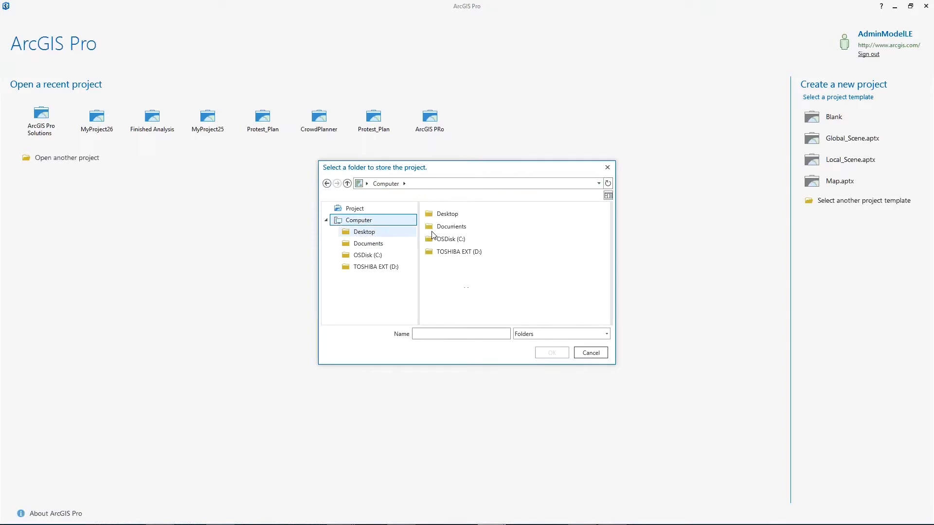
{"action": "left_click", "coordinate": [448, 214]}
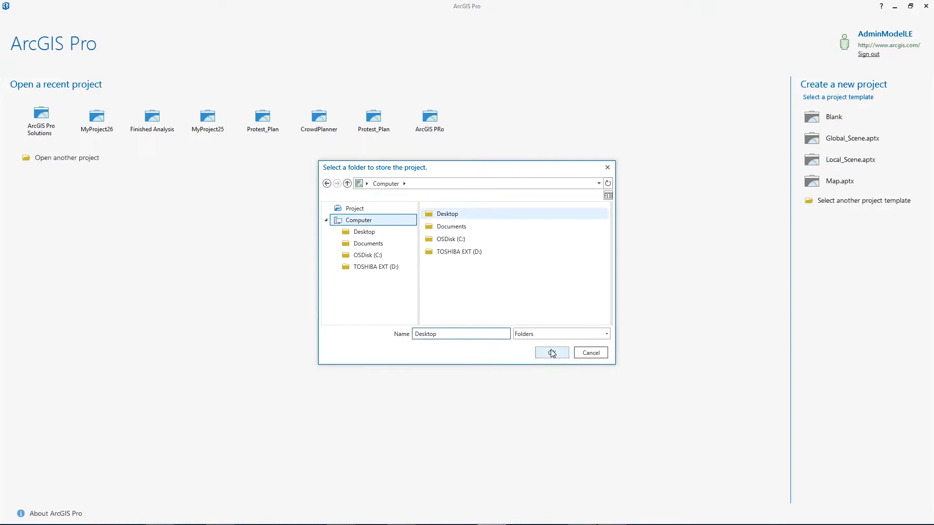
{"action": "left_click", "coordinate": [551, 354]}
Step: Name the new project AprilWebinar and create it
{"action": "double_click", "coordinate": [461, 250]}
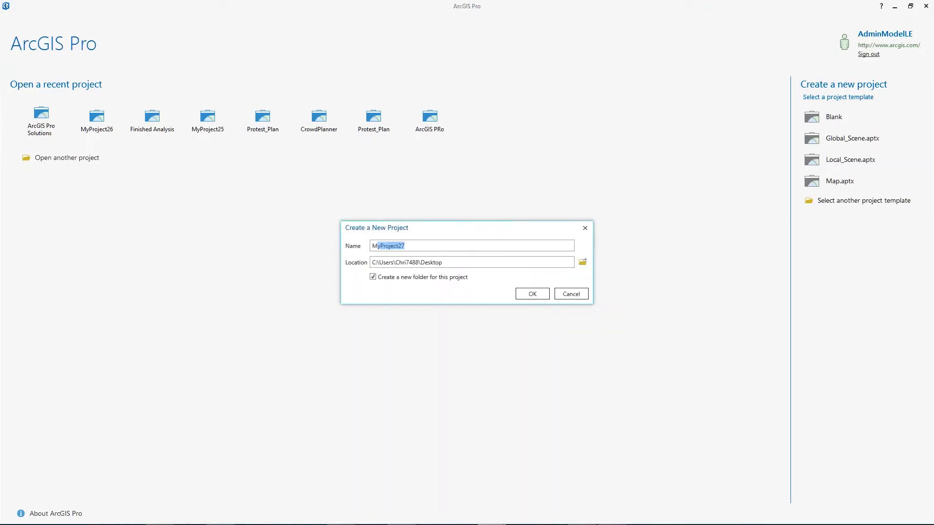
{"action": "type", "text": "AprilWebinar"}
{"action": "key", "text": "Return"}
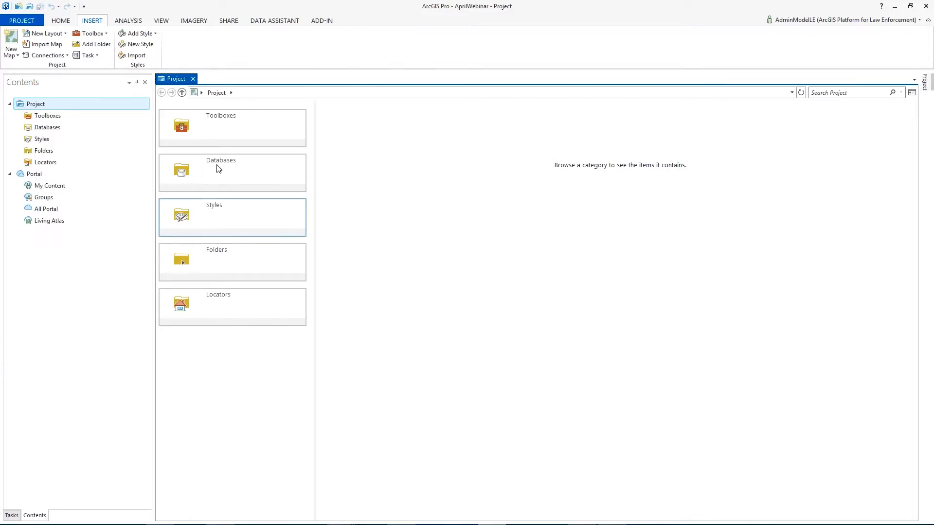
Step: Close the Project view and insert a new map into the project
{"action": "left_click", "coordinate": [194, 80]}
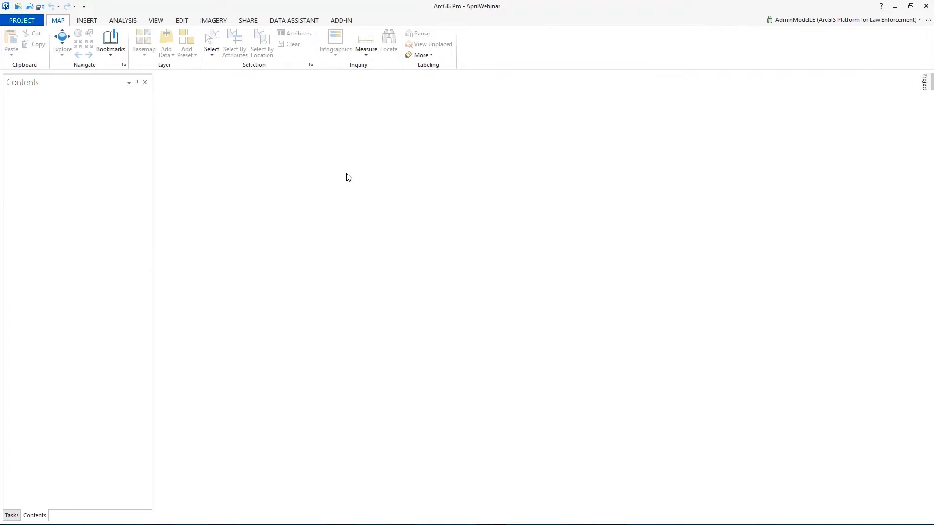
{"action": "left_click", "coordinate": [86, 22]}
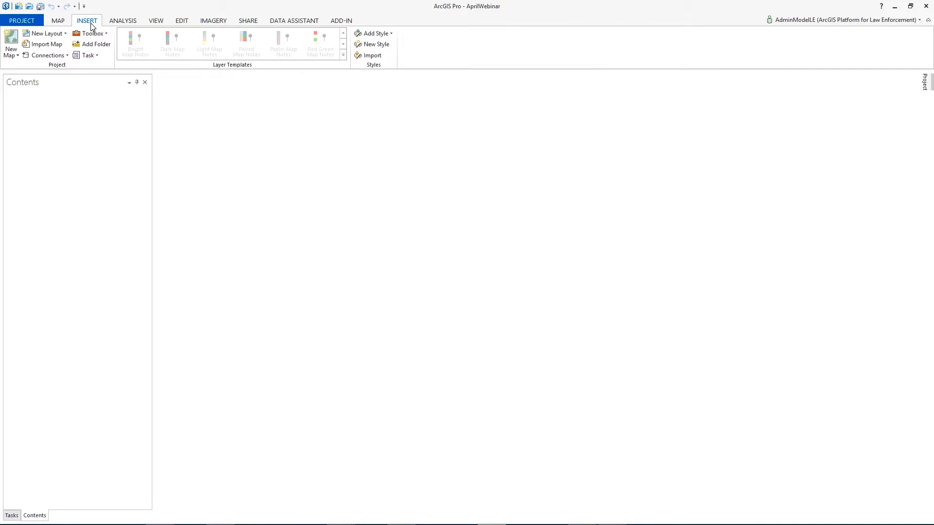
{"action": "left_click", "coordinate": [10, 58]}
{"action": "left_click", "coordinate": [22, 73]}
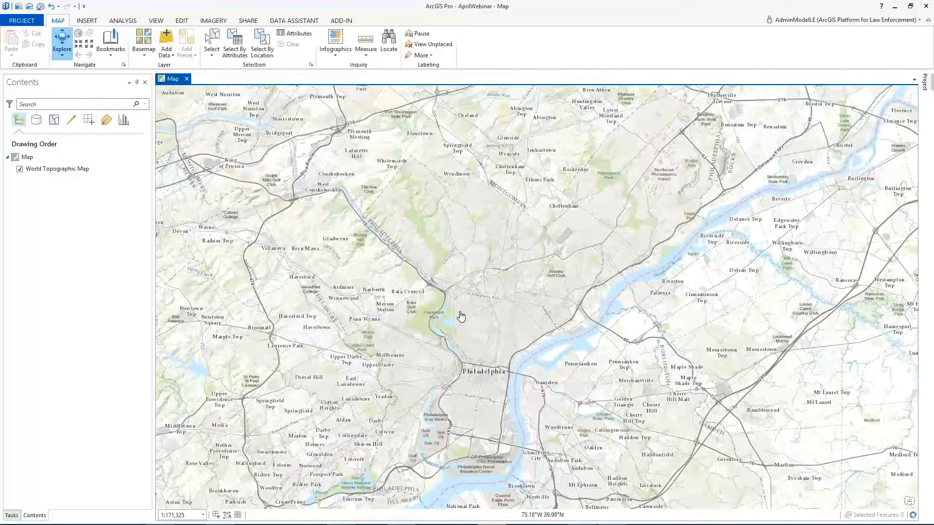
Step: Switch to WebinarExample.mxd in ArcMap and activate the Burglaries data frame
{"action": "mouse_move", "coordinate": [483, 523]}
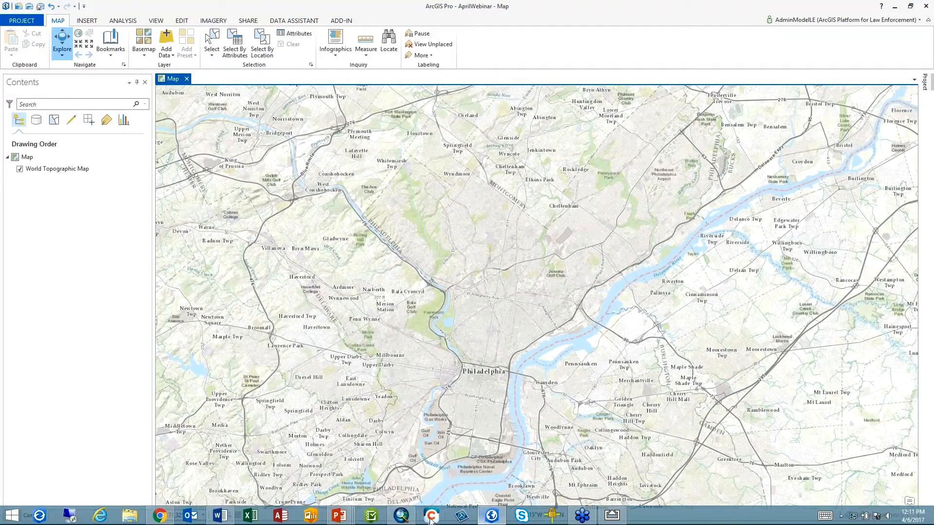
{"action": "mouse_move", "coordinate": [404, 519]}
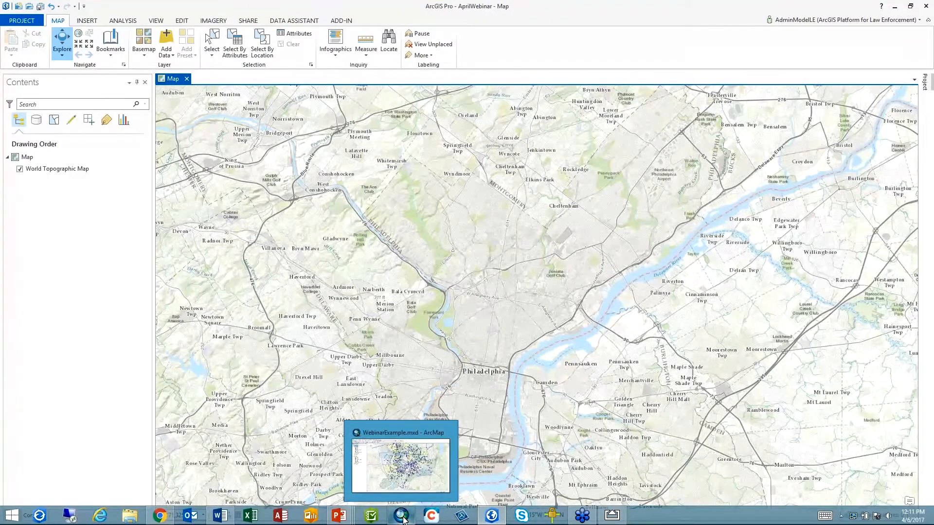
{"action": "left_click", "coordinate": [404, 519]}
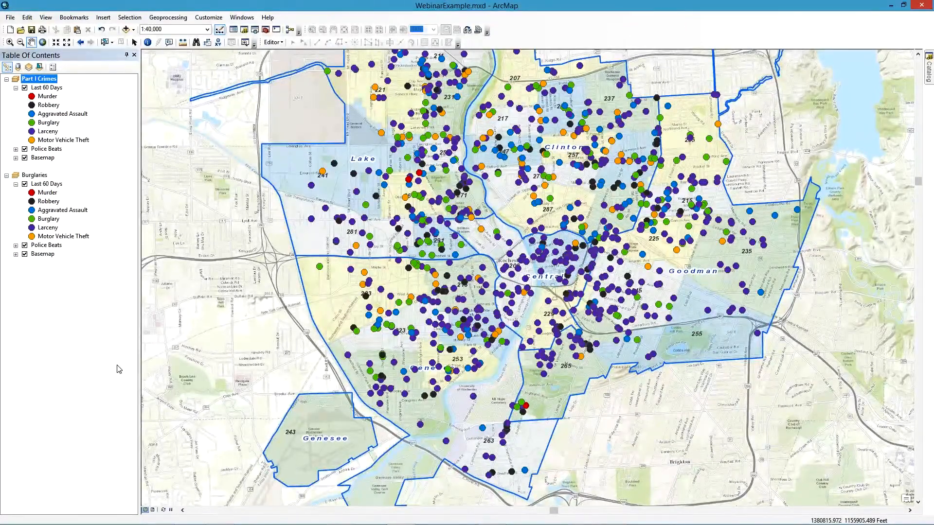
{"action": "left_click", "coordinate": [152, 510]}
{"action": "right_click", "coordinate": [33, 176]}
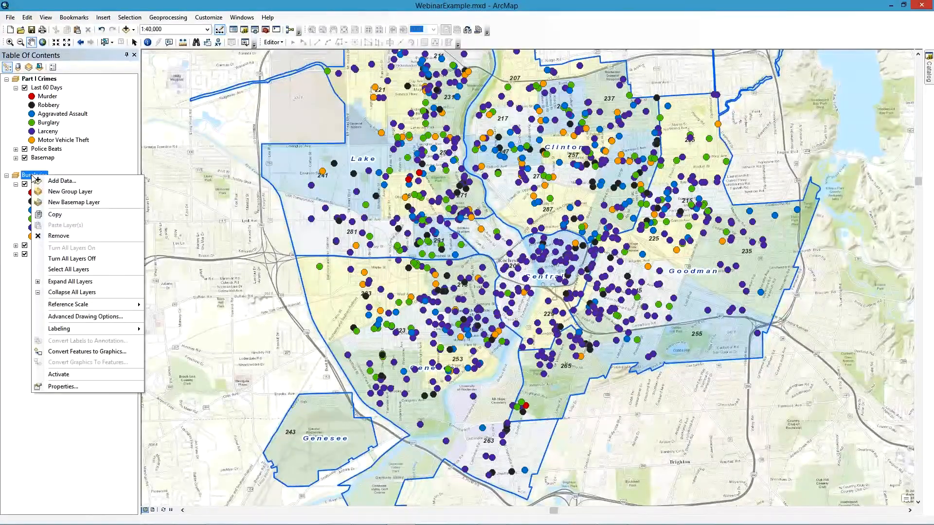
{"action": "left_click", "coordinate": [59, 375]}
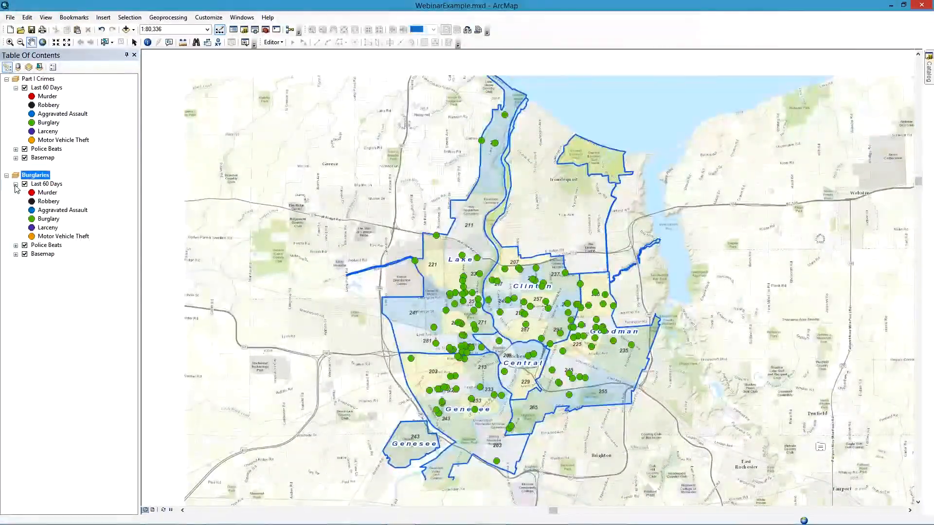
Step: Collapse the Last 60 Days legend under Burglaries and return to the AprilWebinar project in ArcGIS Pro
{"action": "left_click", "coordinate": [16, 184]}
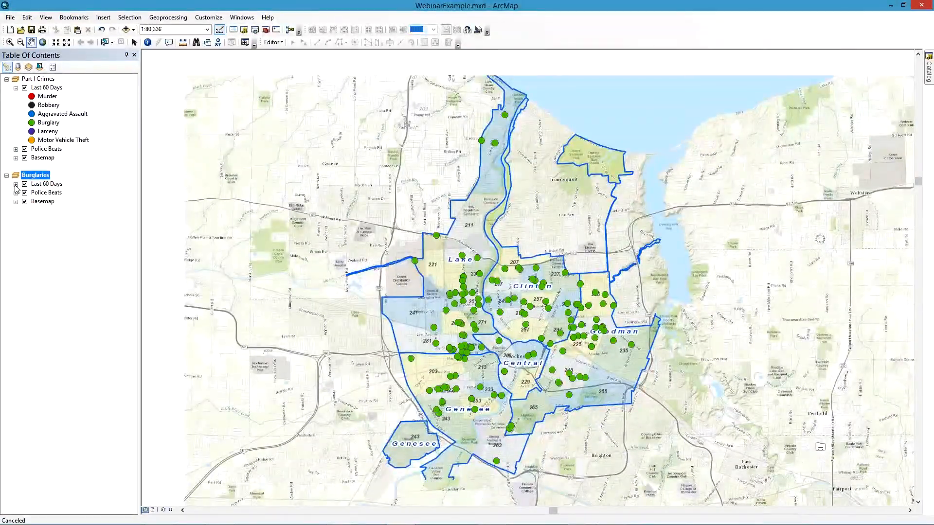
{"action": "left_click", "coordinate": [16, 184]}
{"action": "left_click", "coordinate": [16, 184]}
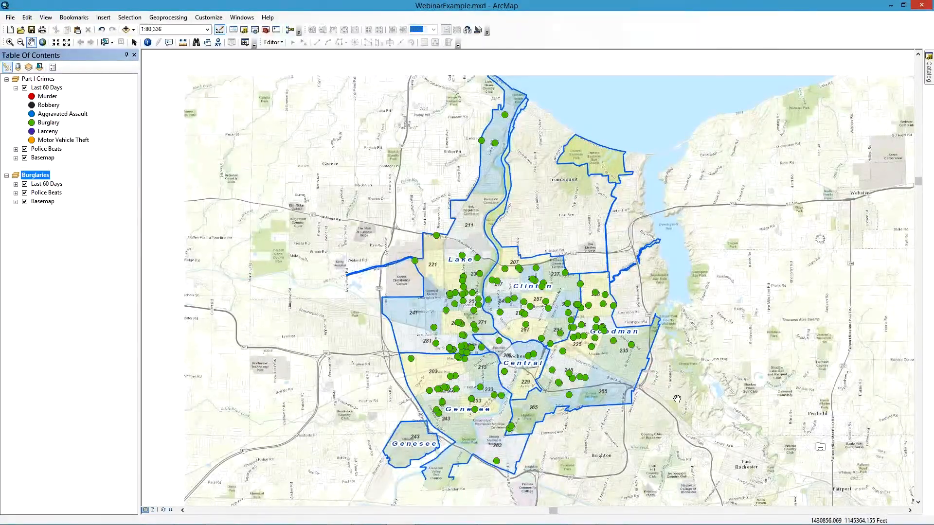
{"action": "left_click", "coordinate": [889, 9]}
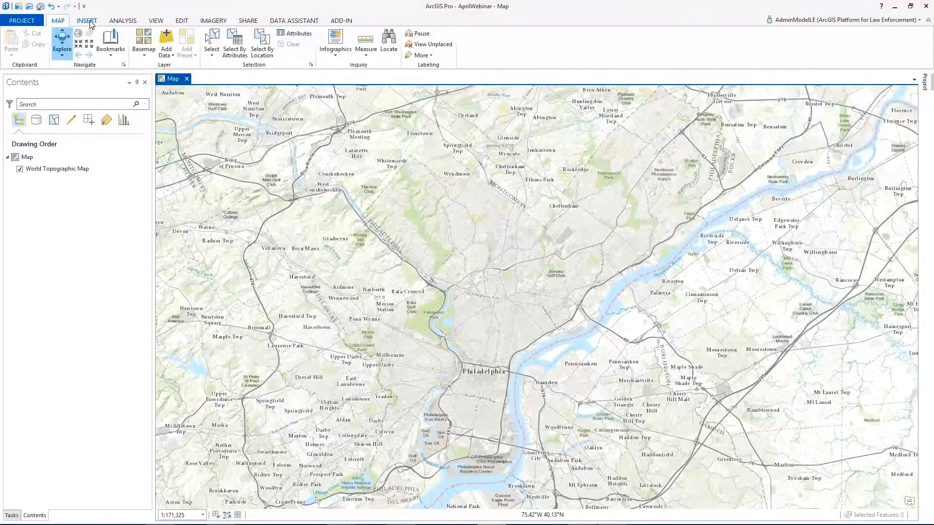
Step: Import WebinarExample.mxd from the Desktop folder into the project and collapse its RPD\RPD_Part_I_Crime layer group
{"action": "left_click", "coordinate": [90, 22]}
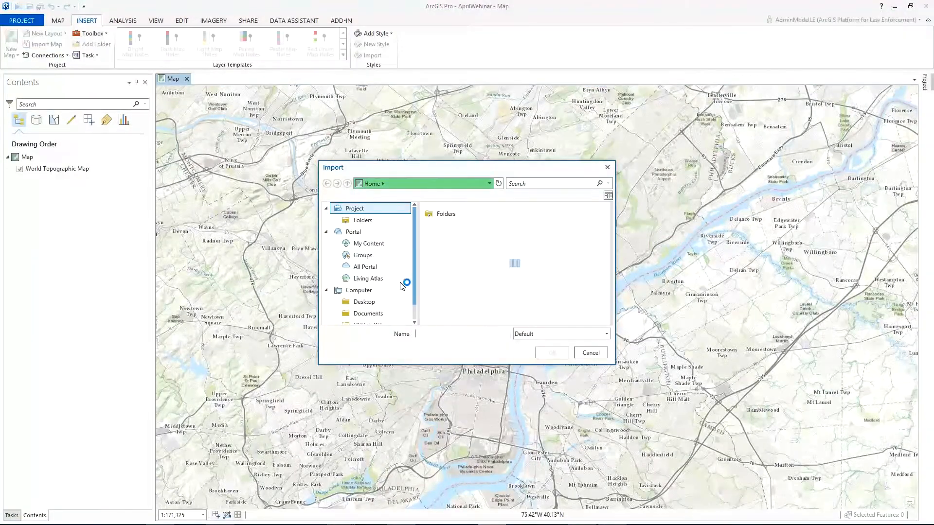
{"action": "left_click", "coordinate": [364, 302]}
{"action": "left_click", "coordinate": [445, 228]}
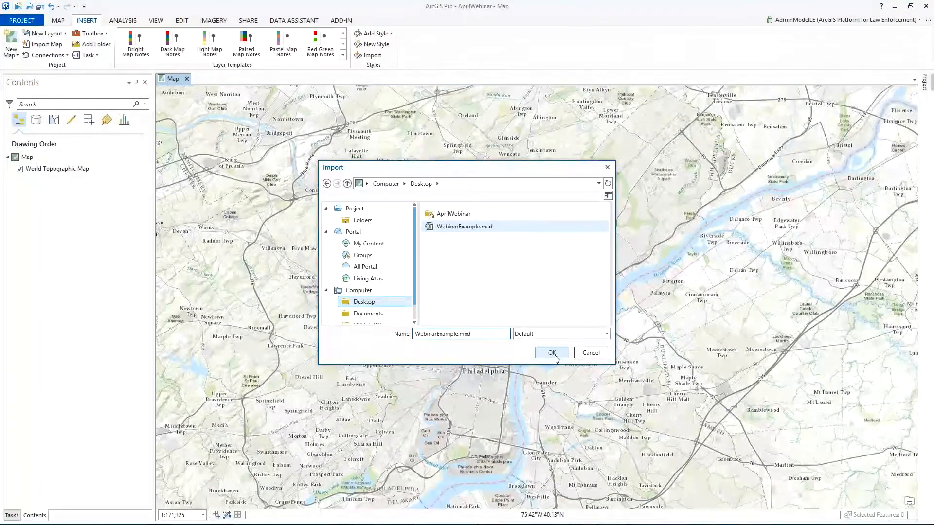
{"action": "left_click", "coordinate": [552, 353]}
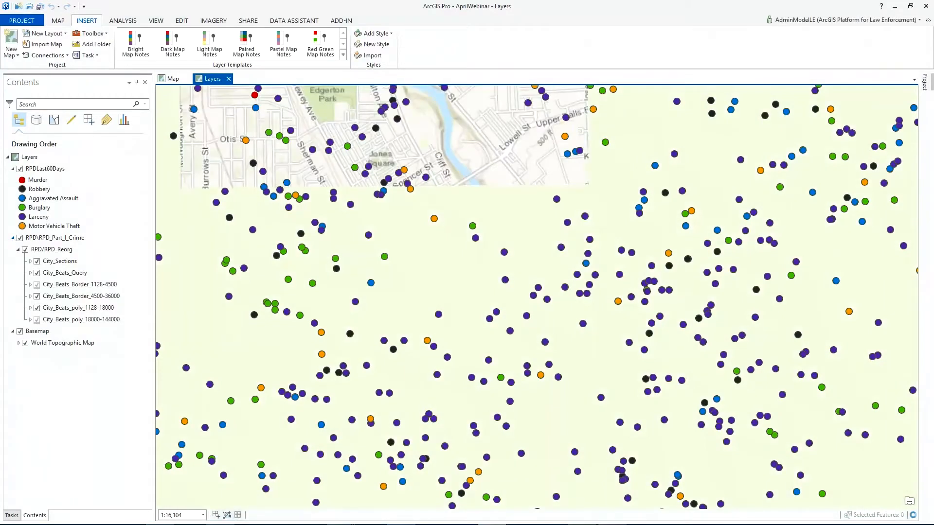
{"action": "left_click", "coordinate": [13, 238]}
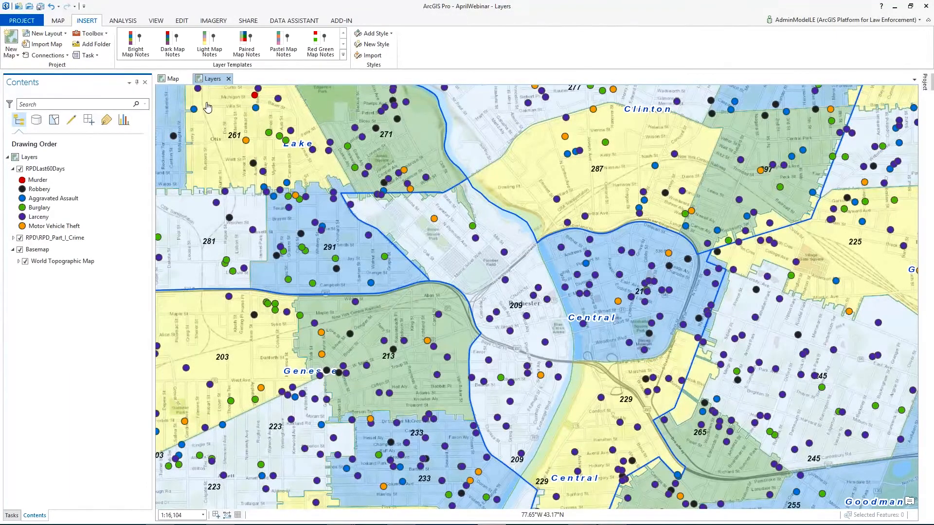
Step: Compare the Map and Layers views, and dock the Layers view beside Map so both show side by side
{"action": "left_click", "coordinate": [172, 83]}
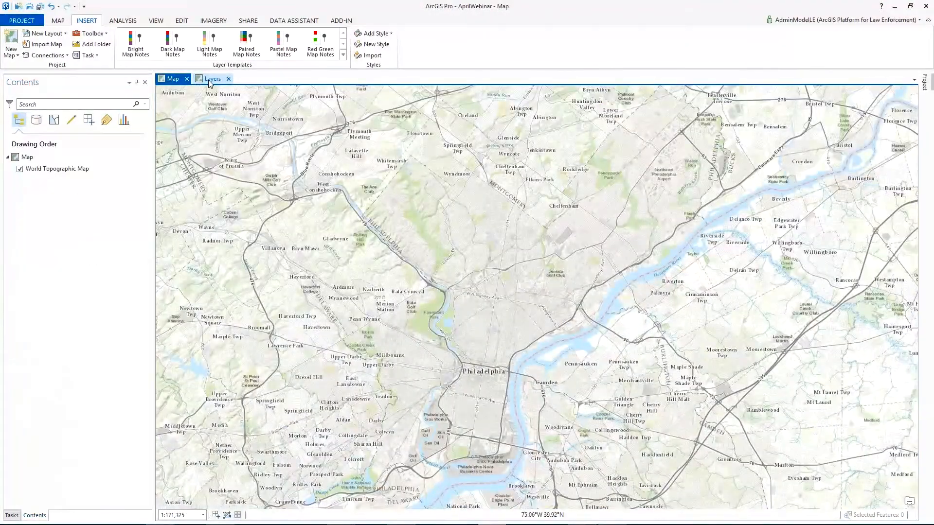
{"action": "left_click", "coordinate": [210, 83]}
{"action": "left_click", "coordinate": [167, 78]}
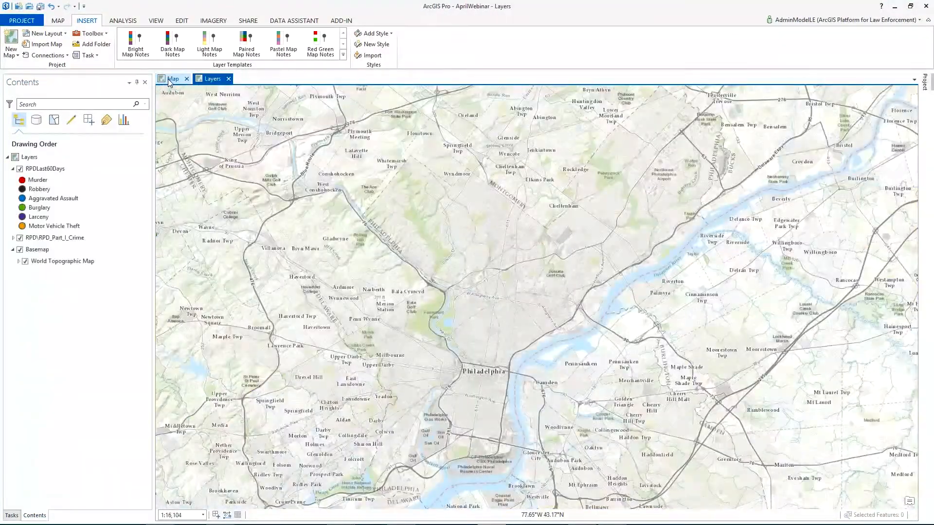
{"action": "left_click", "coordinate": [202, 80]}
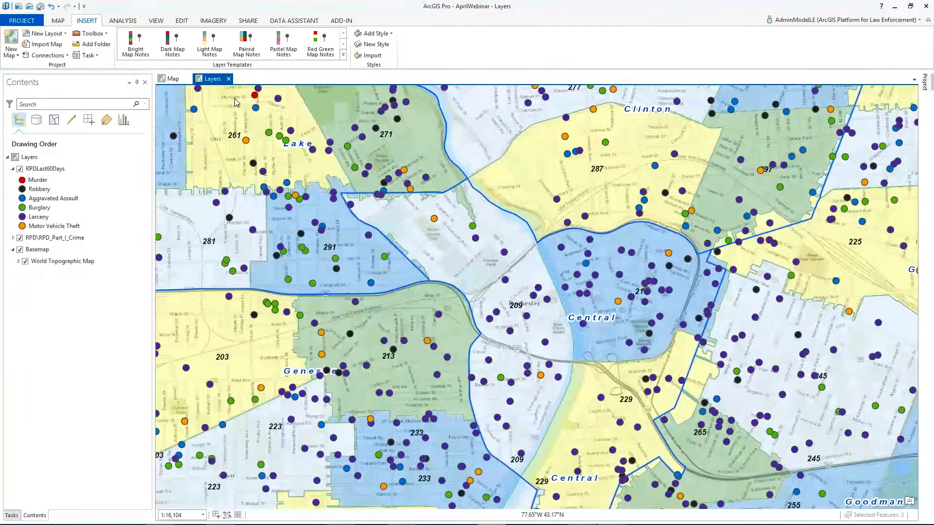
{"action": "left_click_drag", "start_coordinate": [209, 79], "coordinate": [555, 299]}
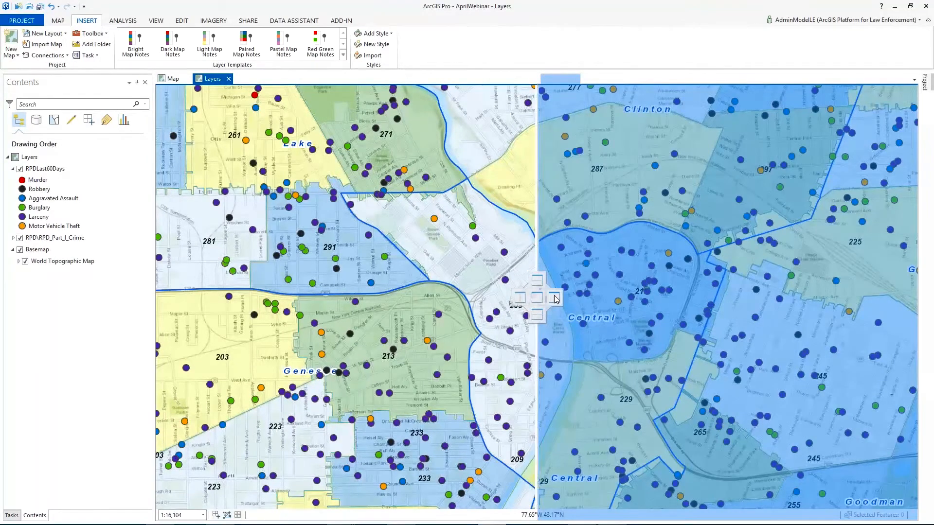
{"action": "left_click_drag", "start_coordinate": [553, 296], "coordinate": [554, 296]}
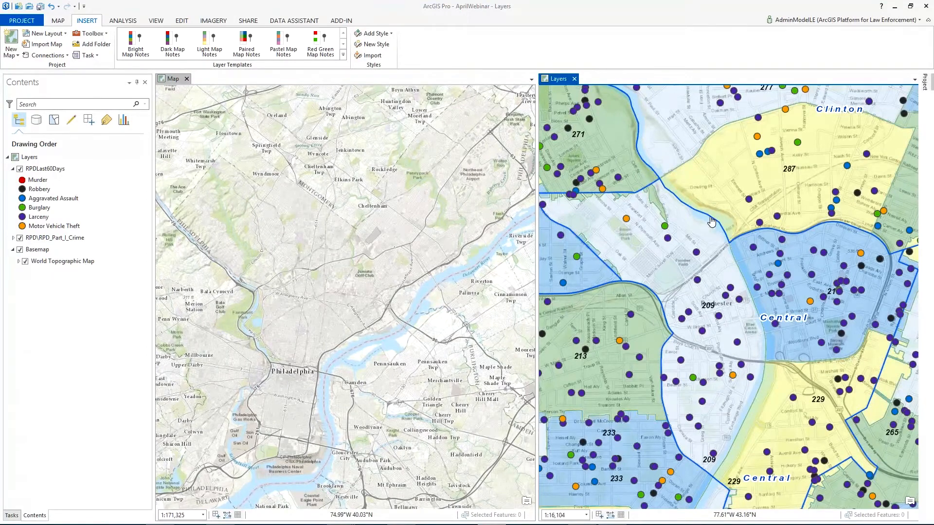
Step: Copy the RPDLast60Days layer from the Layers map and paste it into Map
{"action": "left_click", "coordinate": [46, 170]}
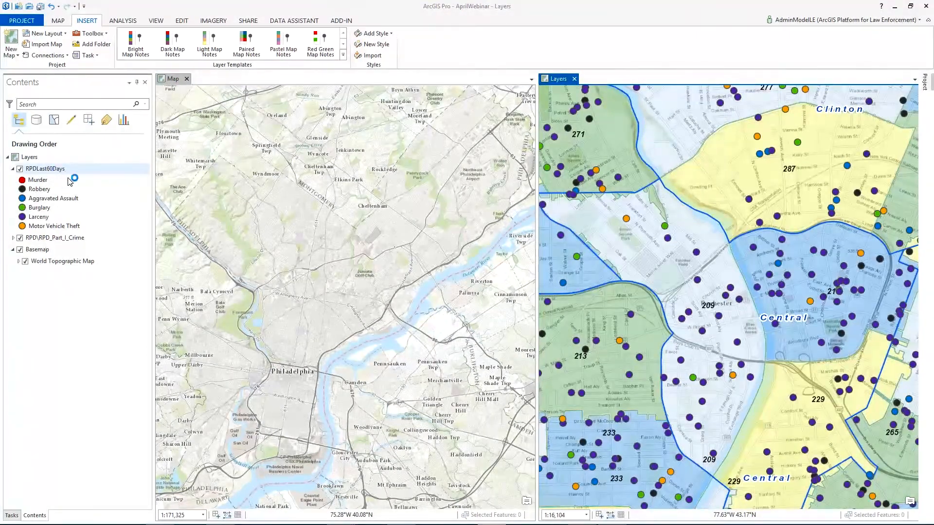
{"action": "left_click", "coordinate": [36, 171]}
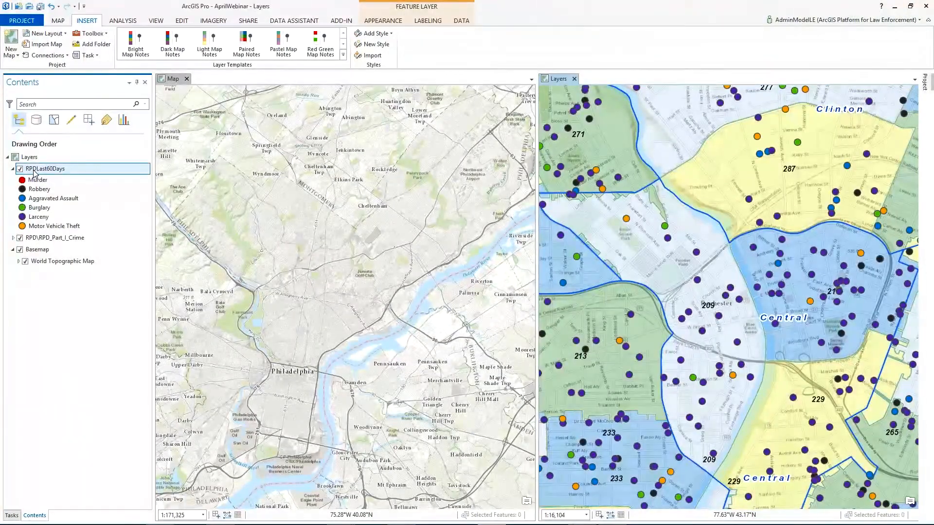
{"action": "right_click", "coordinate": [35, 173]}
{"action": "key", "text": "Escape"}
{"action": "left_click", "coordinate": [170, 79]}
{"action": "right_click", "coordinate": [26, 157]}
{"action": "key", "text": "Escape"}
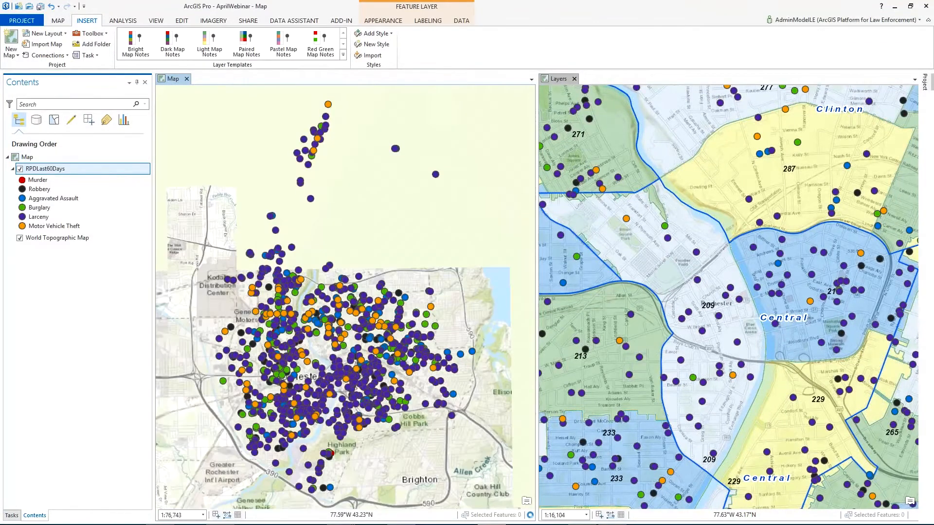
Step: Add a definition query to Map's RPDLast60Days layer where Statute Text is equal to Burglary and apply it
{"action": "right_click", "coordinate": [34, 171]}
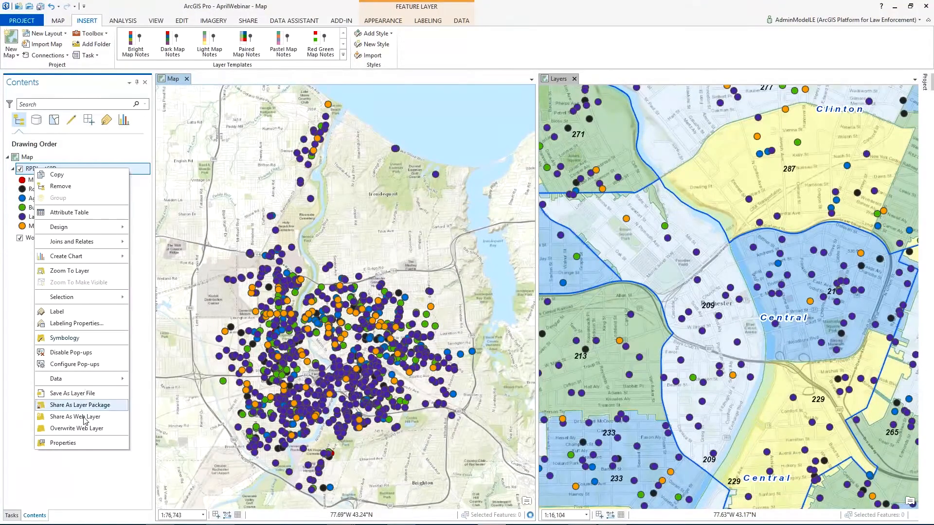
{"action": "left_click", "coordinate": [86, 444]}
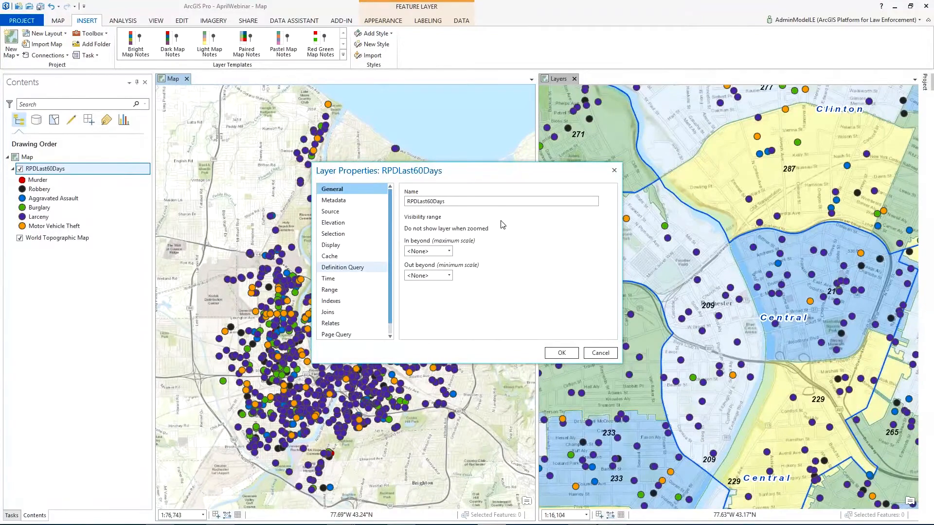
{"action": "left_click", "coordinate": [366, 268]}
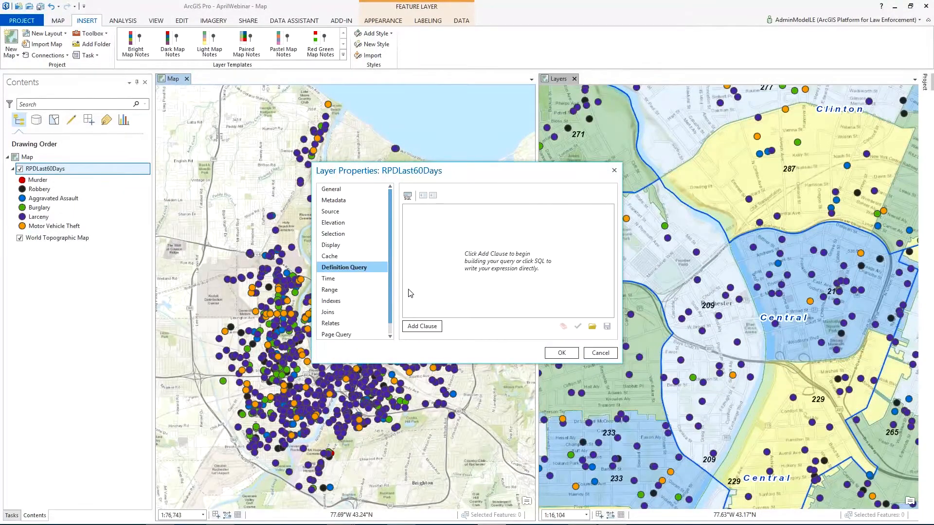
{"action": "left_click", "coordinate": [441, 326]}
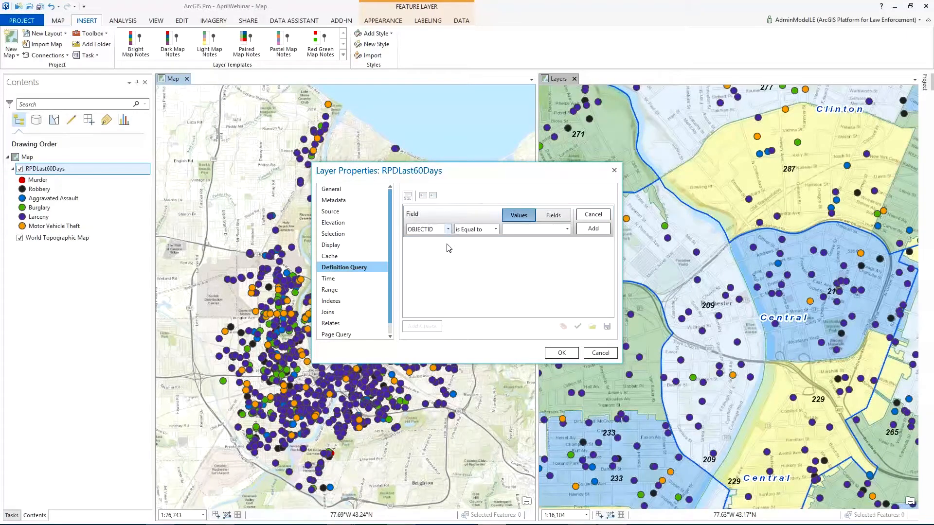
{"action": "left_click", "coordinate": [448, 229]}
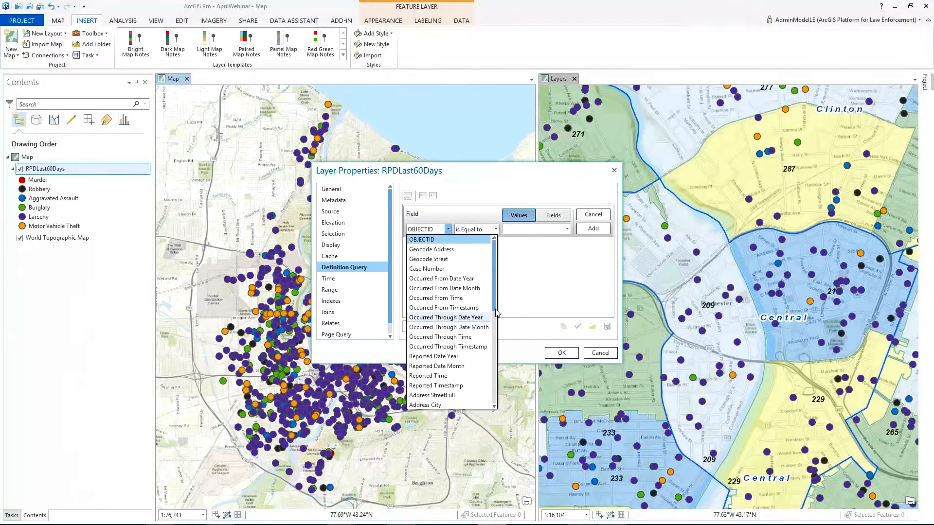
{"action": "scroll", "coordinate": [450, 360], "scroll_direction": "down", "scroll_amount": 5}
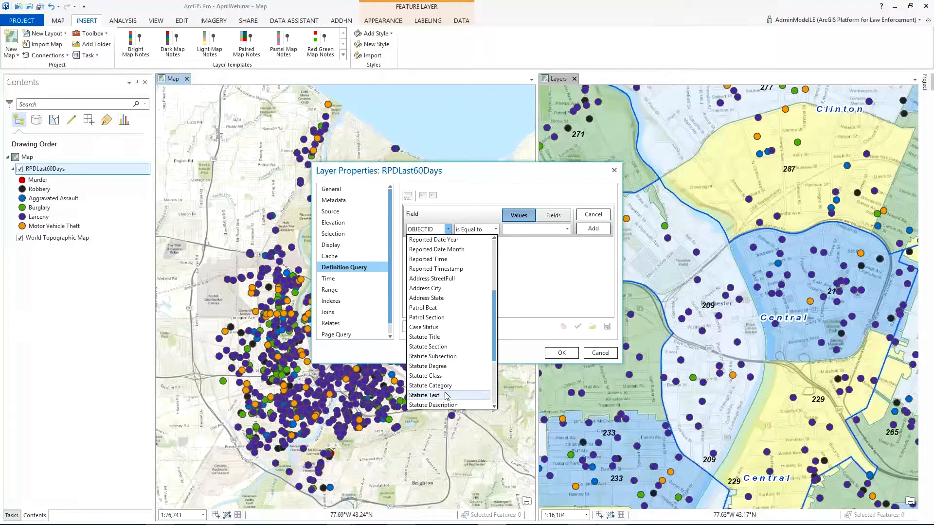
{"action": "left_click", "coordinate": [435, 395]}
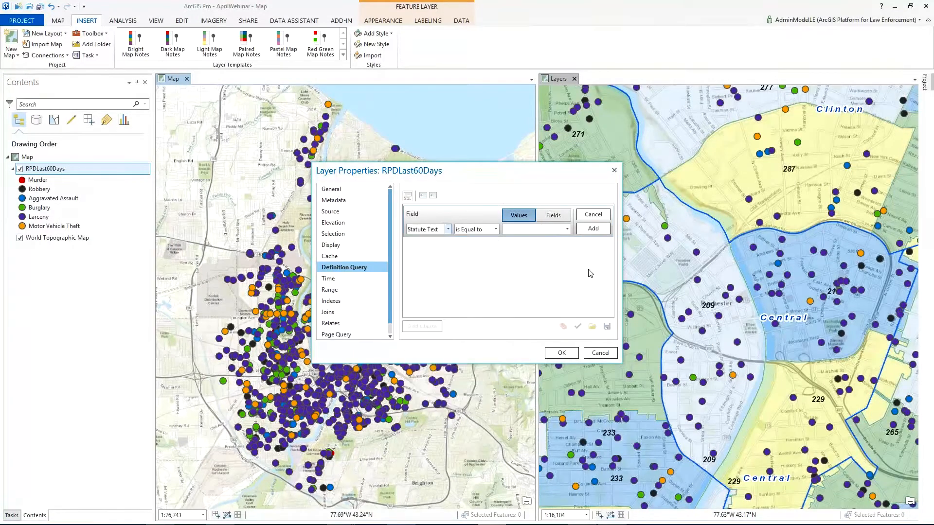
{"action": "left_click", "coordinate": [567, 230]}
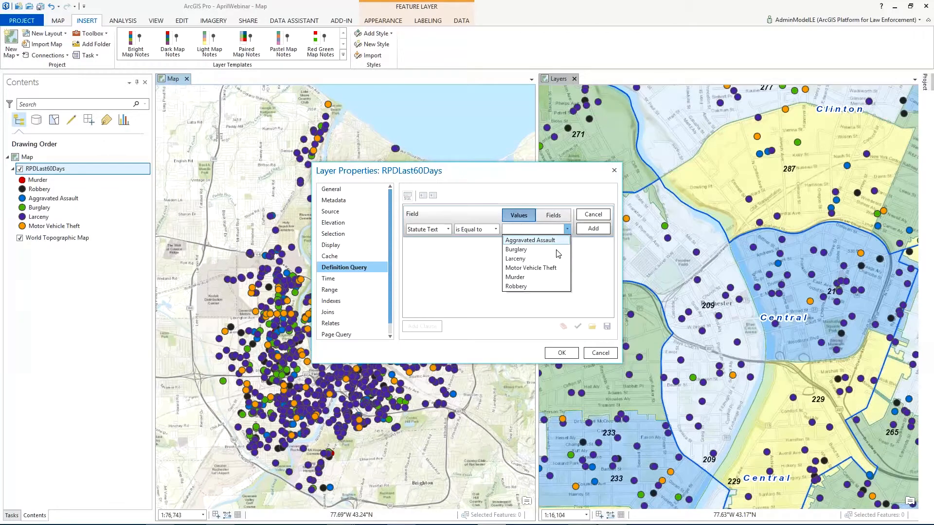
{"action": "left_click", "coordinate": [557, 249]}
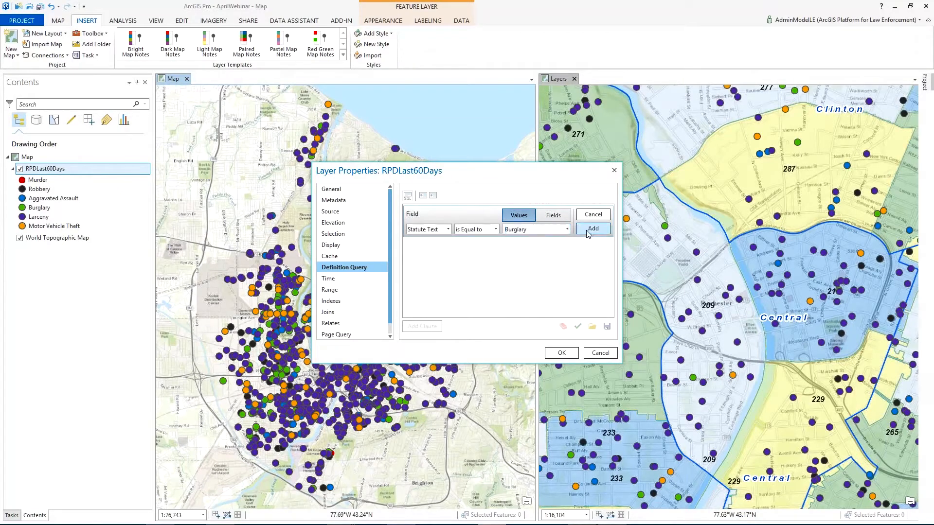
{"action": "left_click", "coordinate": [592, 229]}
{"action": "left_click", "coordinate": [562, 352]}
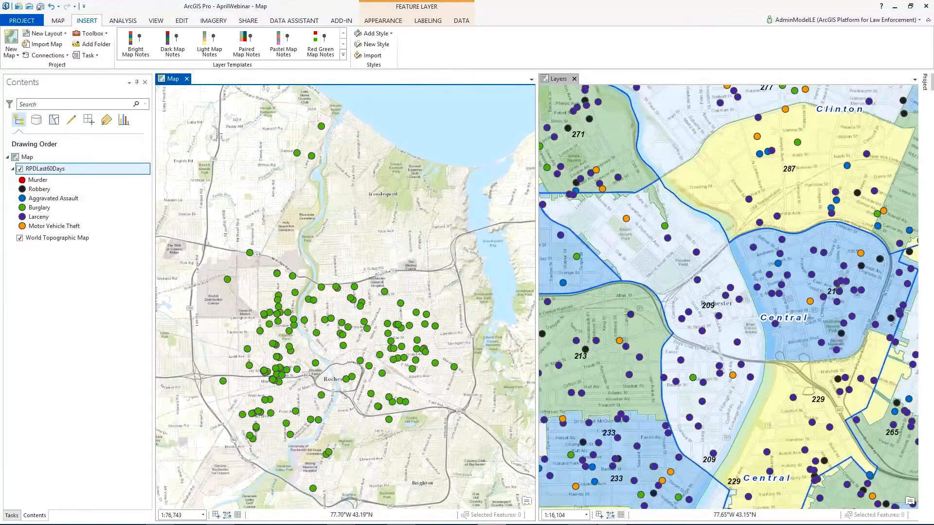
Step: Open the symbology of RPDLast60Days and clear the existing expression for its Field 1 value
{"action": "left_click", "coordinate": [46, 174]}
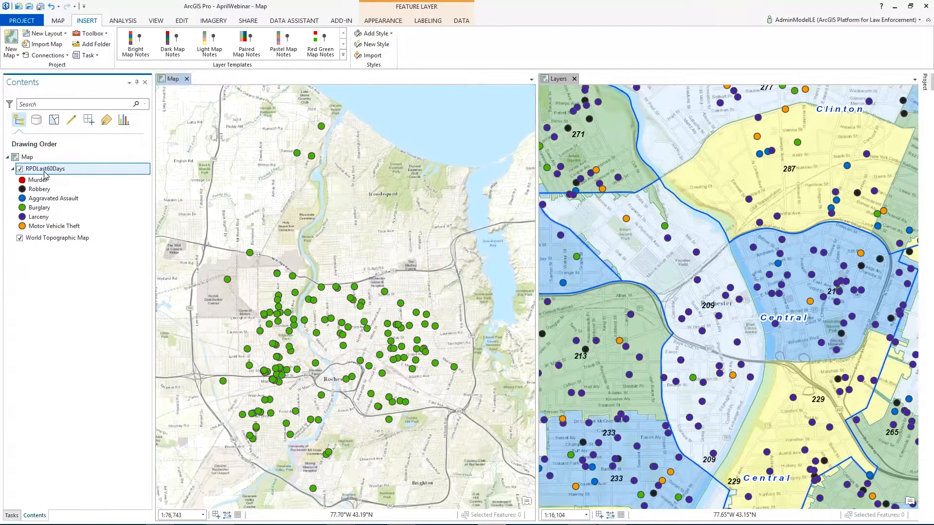
{"action": "right_click", "coordinate": [45, 175]}
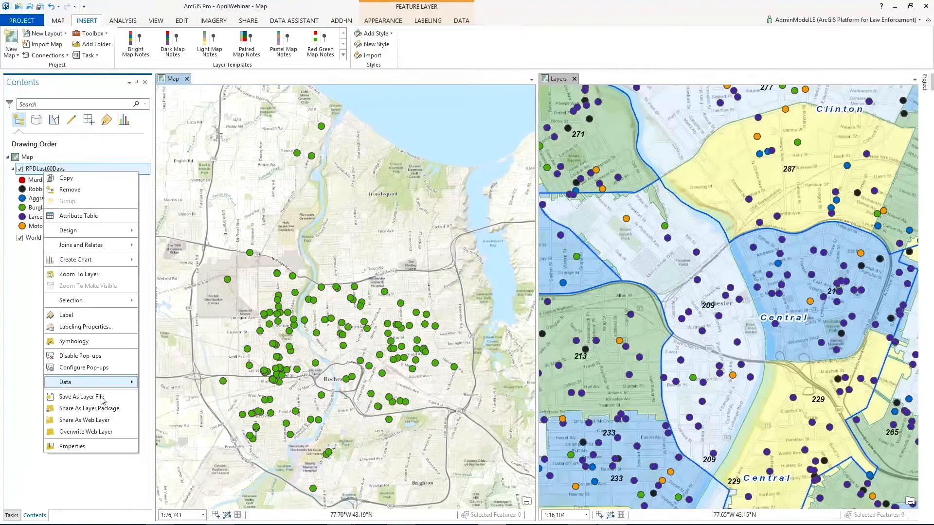
{"action": "left_click", "coordinate": [90, 342]}
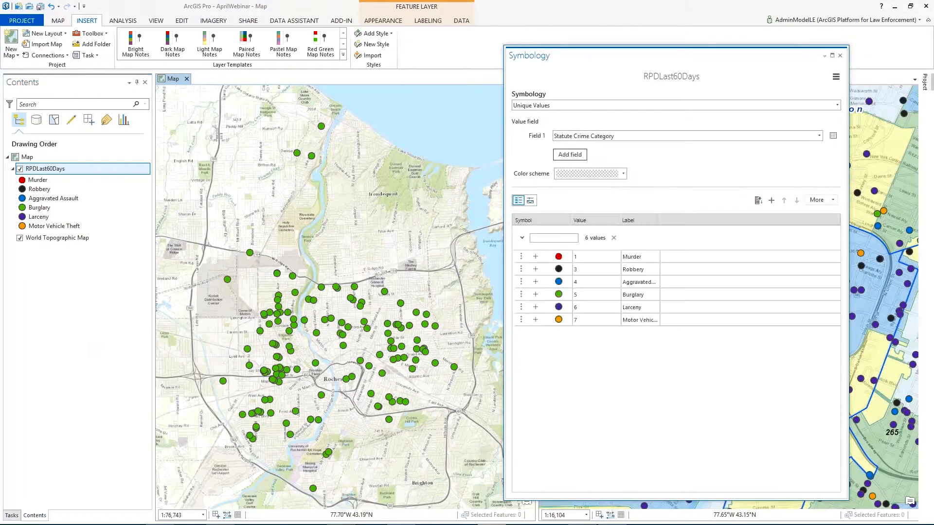
{"action": "left_click", "coordinate": [834, 138]}
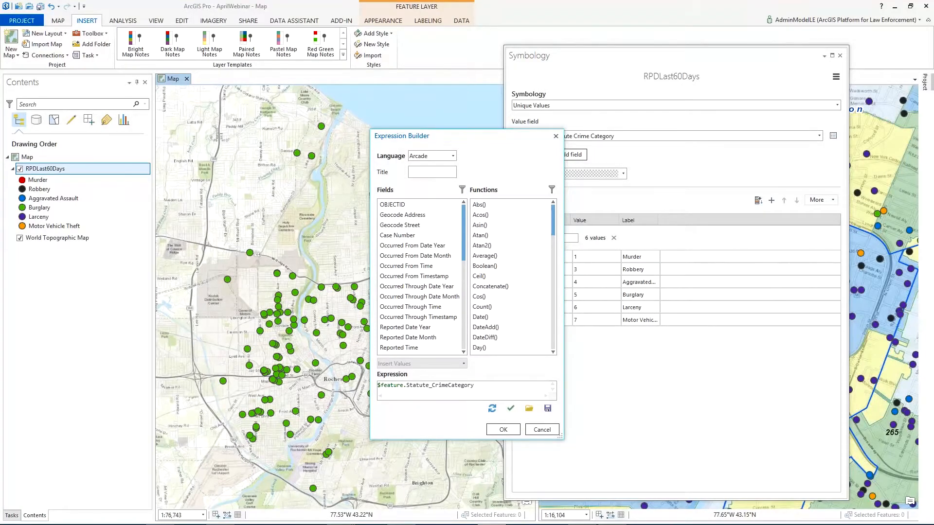
{"action": "left_click_drag", "start_coordinate": [490, 395], "coordinate": [378, 385]}
{"action": "key", "text": "Delete"}
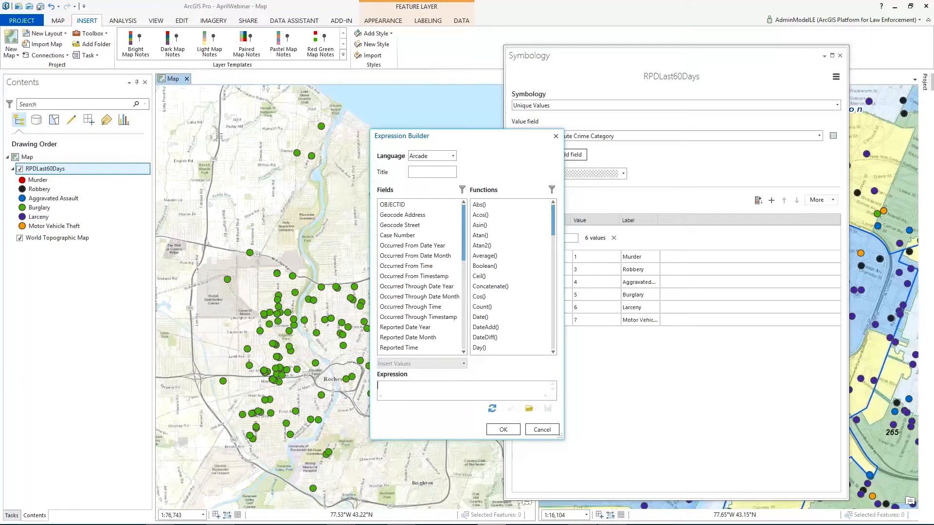
Step: Build the Arcade expression Weekday($feature.Reported_Timestamp), validate it and apply it to the layer's symbology
{"action": "scroll", "coordinate": [552, 251], "scroll_direction": "down", "scroll_amount": 6}
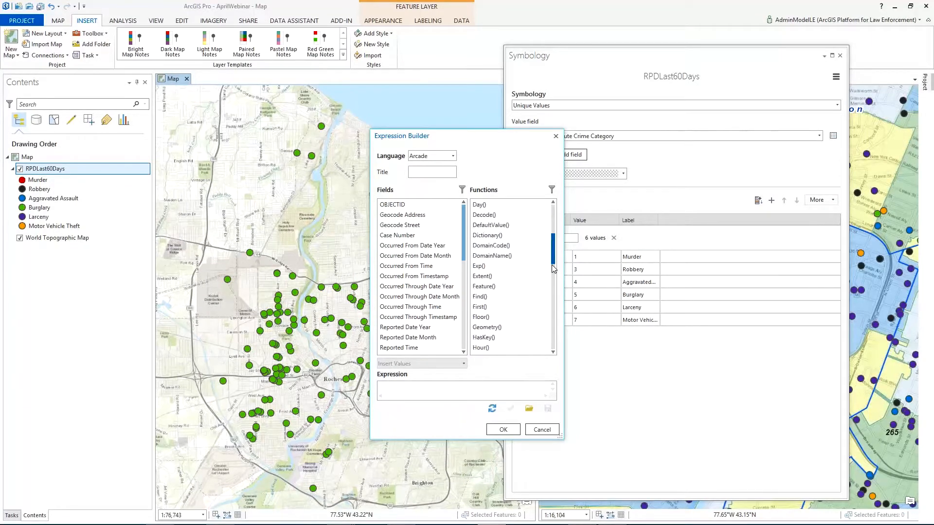
{"action": "left_click_drag", "start_coordinate": [553, 275], "coordinate": [544, 344]}
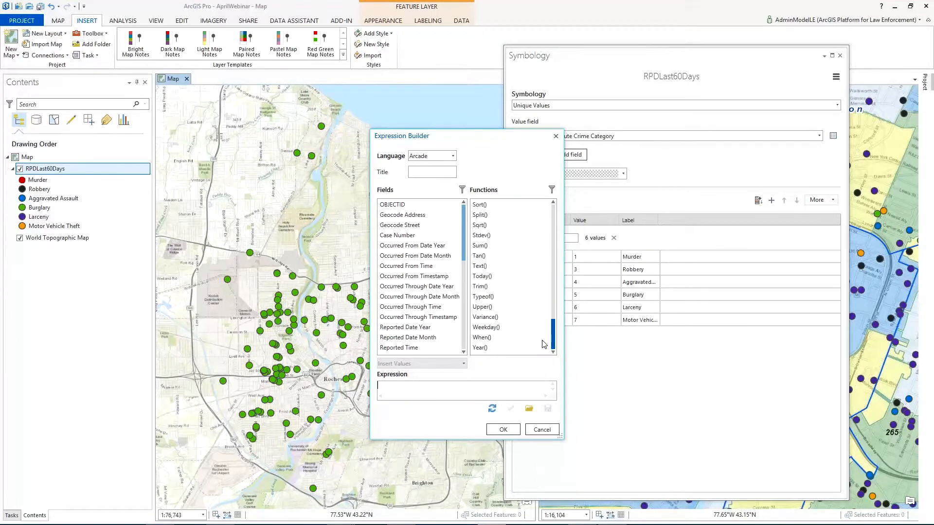
{"action": "double_click", "coordinate": [487, 326]}
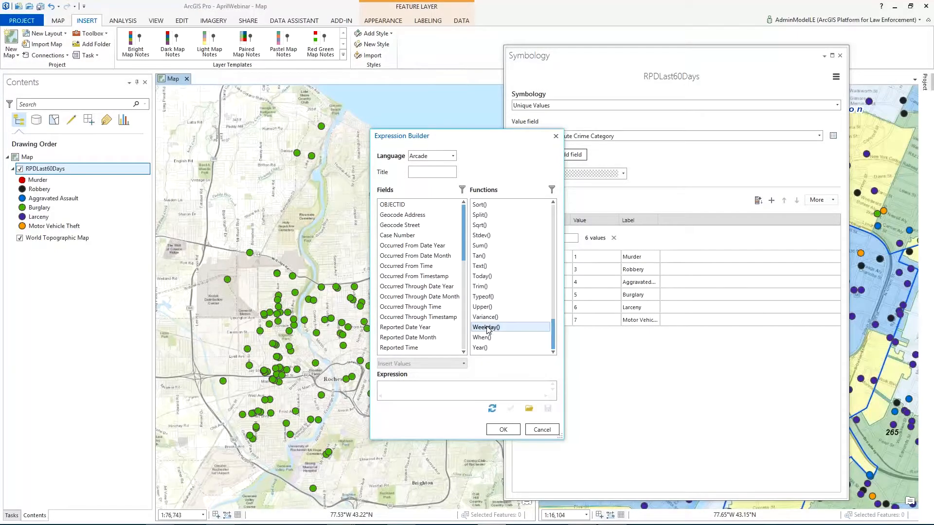
{"action": "left_click", "coordinate": [403, 386]}
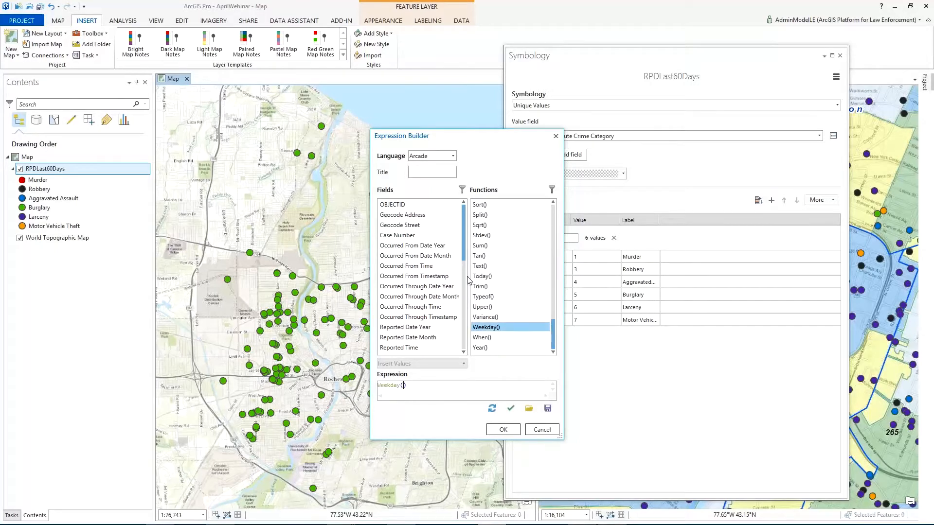
{"action": "left_click_drag", "start_coordinate": [464, 258], "coordinate": [465, 282]}
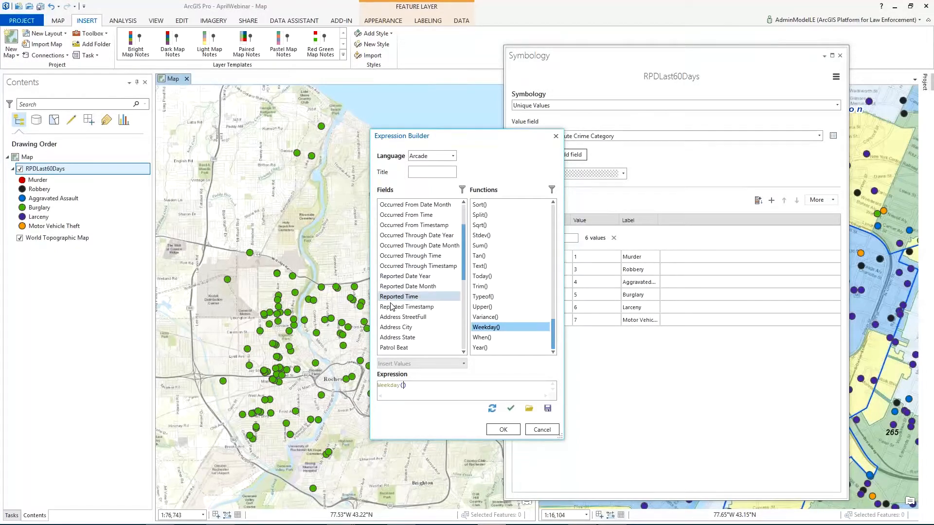
{"action": "double_click", "coordinate": [398, 308]}
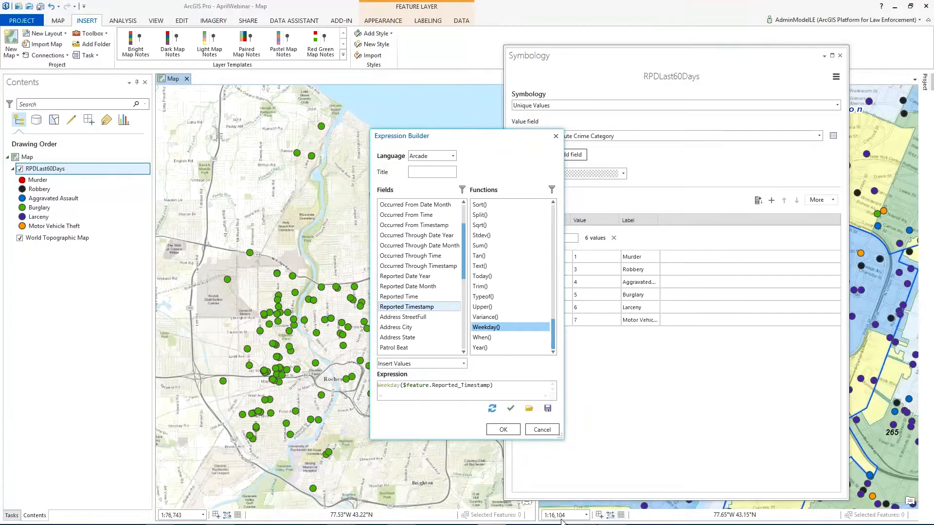
{"action": "left_click", "coordinate": [510, 409]}
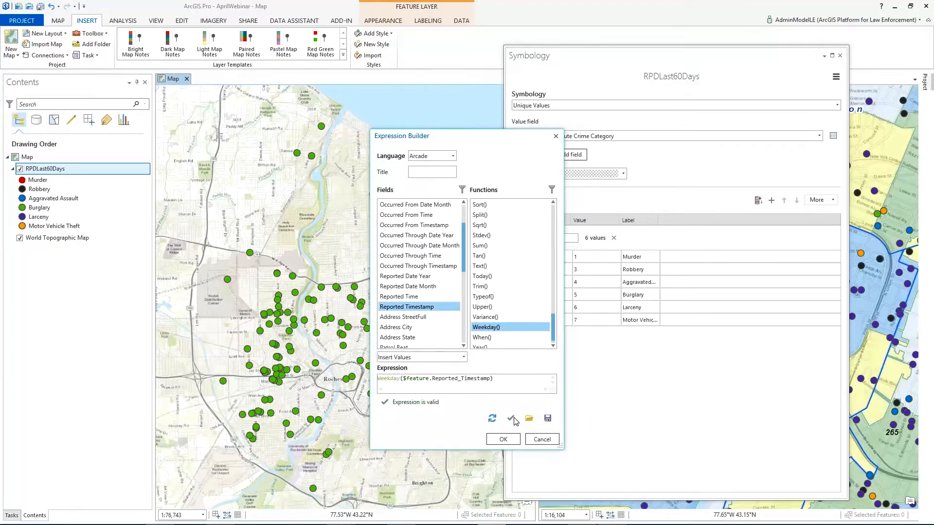
{"action": "left_click", "coordinate": [503, 439]}
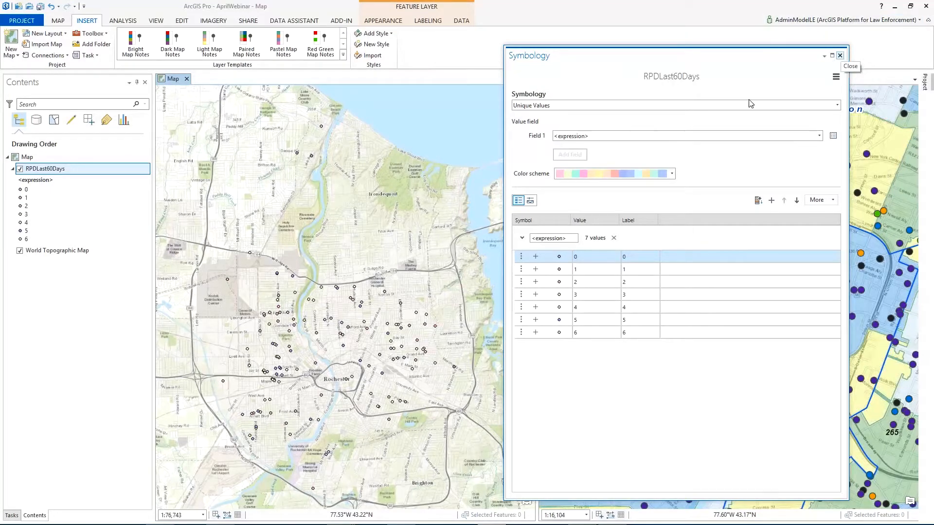
Step: Switch to the browser, review the ArcGIS Arcade developer page, and return to ArcGIS Pro
{"action": "mouse_move", "coordinate": [99, 517]}
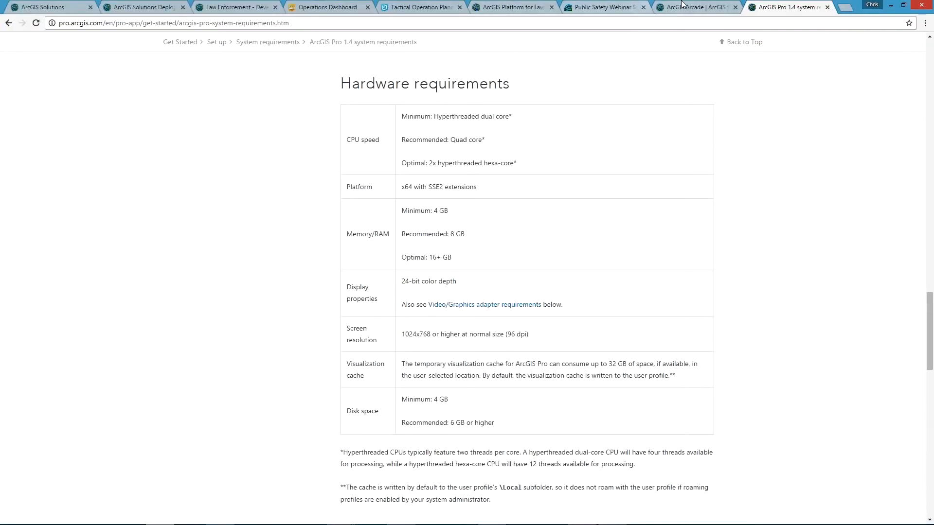
{"action": "left_click", "coordinate": [682, 5]}
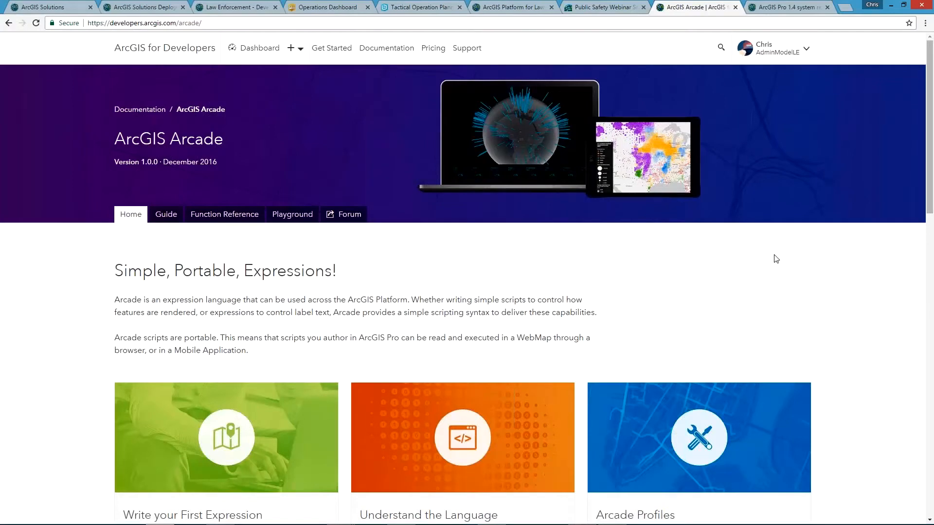
{"action": "left_click_drag", "start_coordinate": [929, 188], "coordinate": [917, 235]}
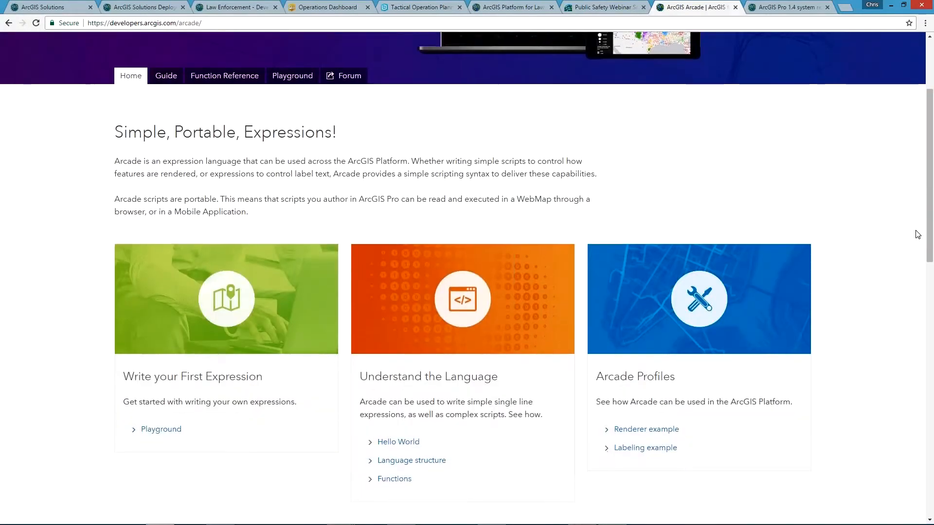
{"action": "scroll", "coordinate": [919, 232], "scroll_direction": "down", "scroll_amount": 1}
{"action": "scroll", "coordinate": [735, 243], "scroll_direction": "up", "scroll_amount": 2}
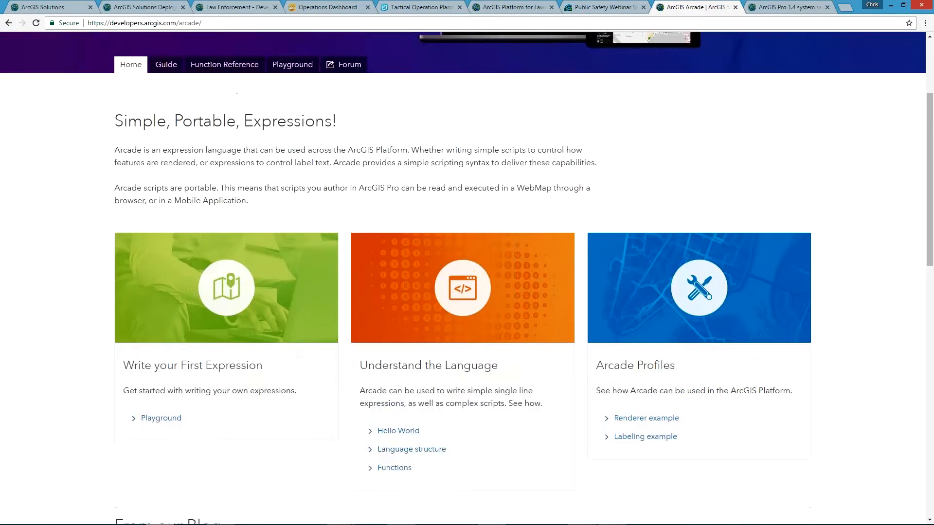
{"action": "left_click", "coordinate": [893, 9]}
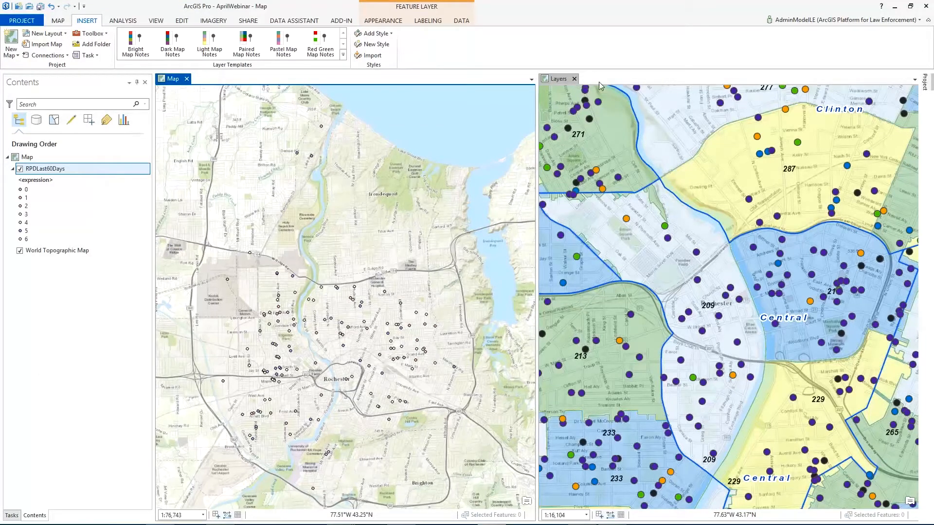
Step: Activate the Layers view and dock it in the same group as Map so it fills the whole view area
{"action": "left_click", "coordinate": [557, 79]}
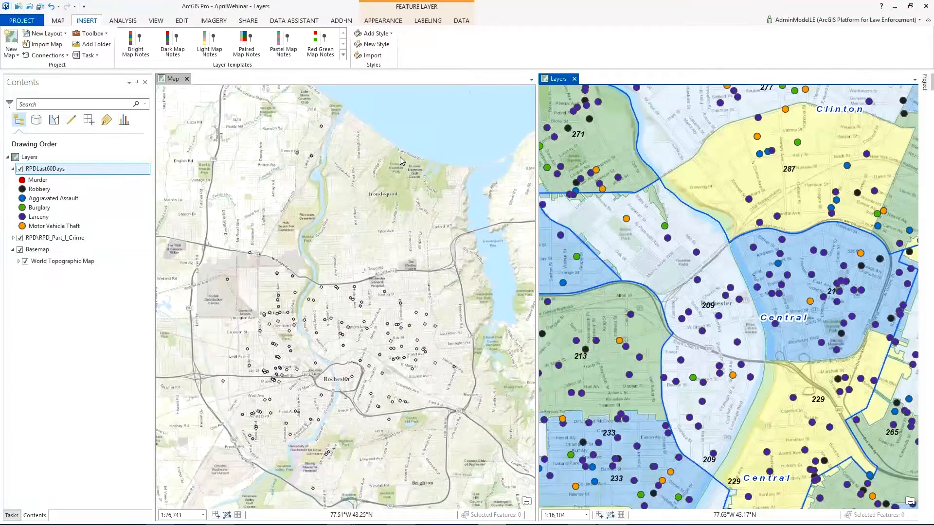
{"action": "left_click_drag", "start_coordinate": [400, 161], "coordinate": [346, 298]}
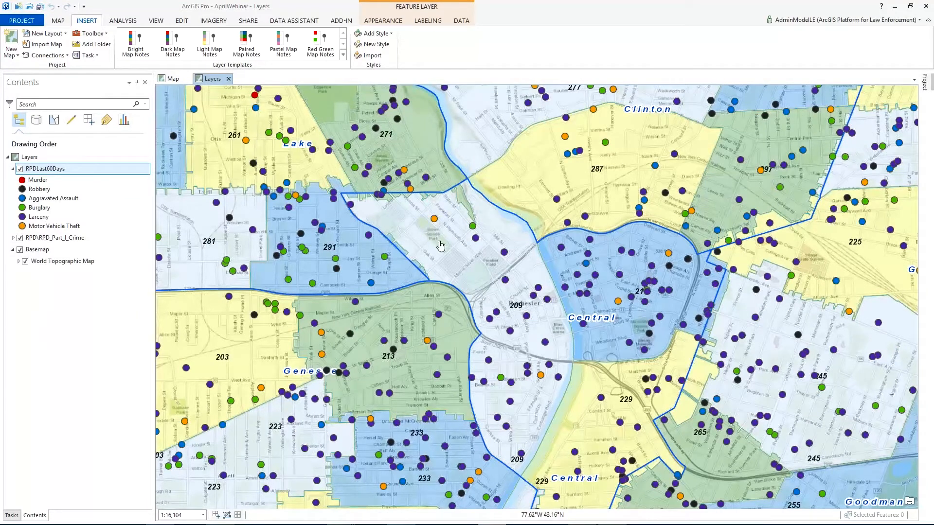
{"action": "scroll", "coordinate": [441, 245], "scroll_direction": "down", "scroll_amount": 1}
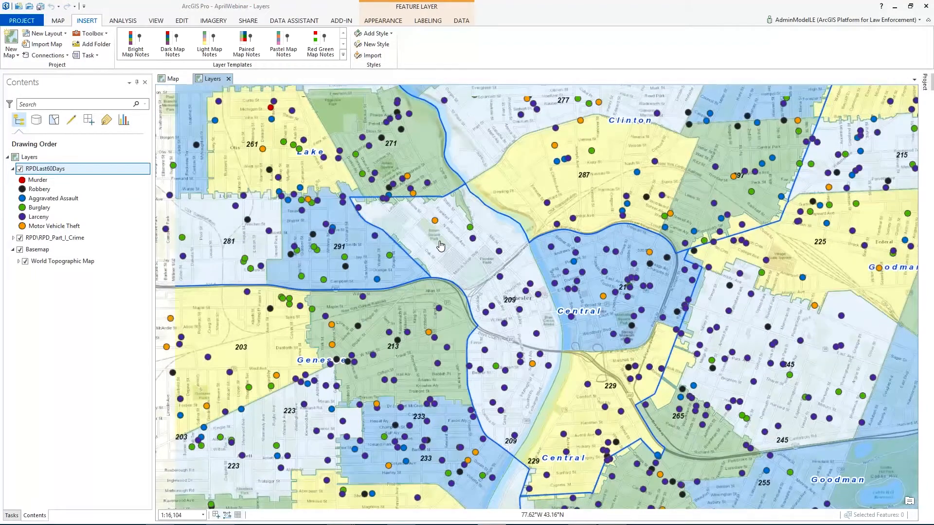
{"action": "scroll", "coordinate": [441, 245], "scroll_direction": "down", "scroll_amount": 1}
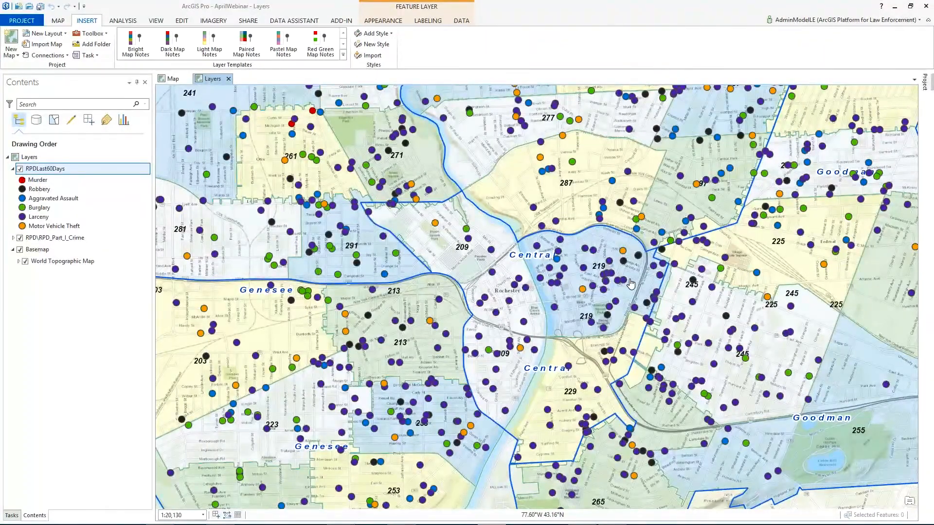
Step: Create a new layout using the ANSI Portrait Letter page size, 8.5" × 11"
{"action": "scroll", "coordinate": [631, 283], "scroll_direction": "up", "scroll_amount": 4}
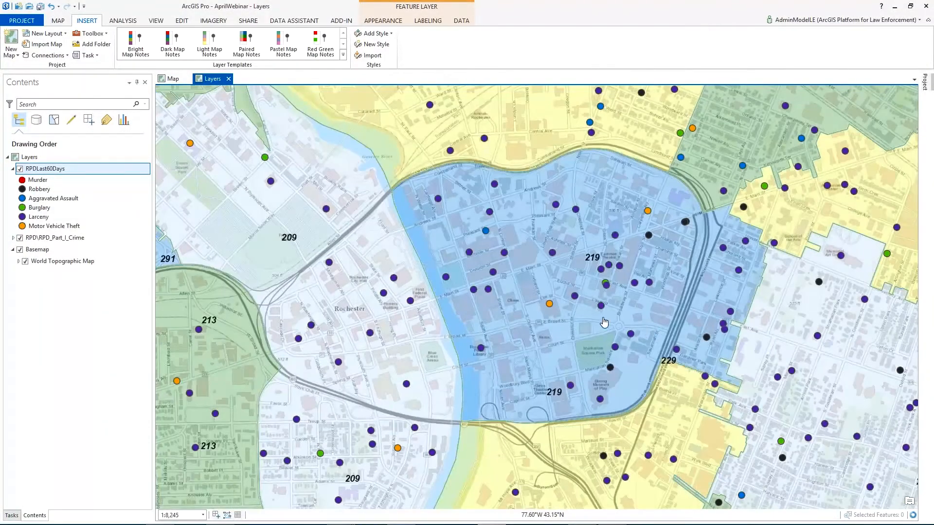
{"action": "left_click", "coordinate": [62, 34]}
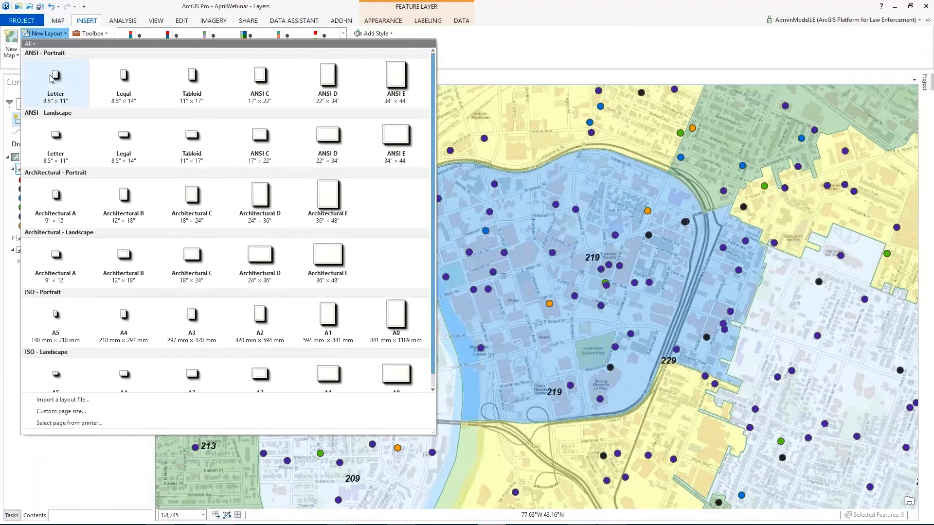
{"action": "left_click", "coordinate": [53, 78]}
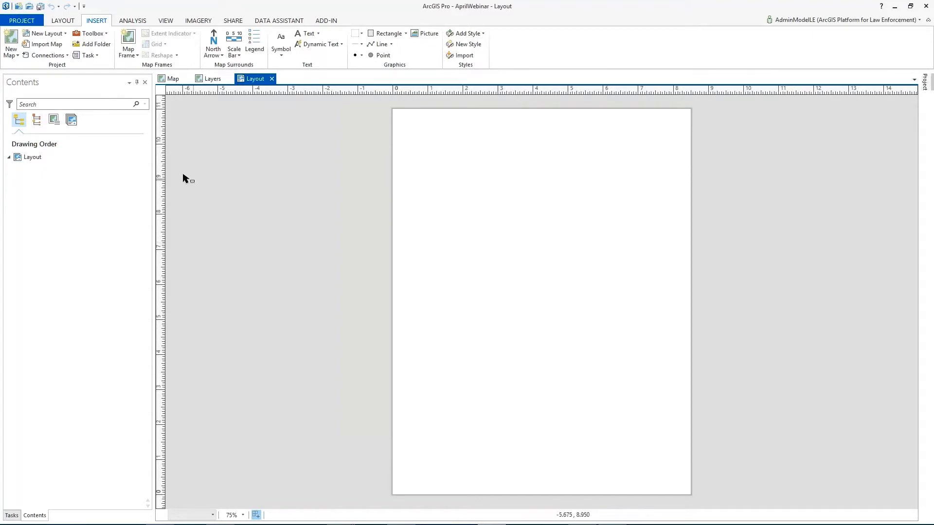
Step: Insert a map frame of the Layers map at its current view scale into the layout and expand the frame's layer list
{"action": "left_click", "coordinate": [130, 56]}
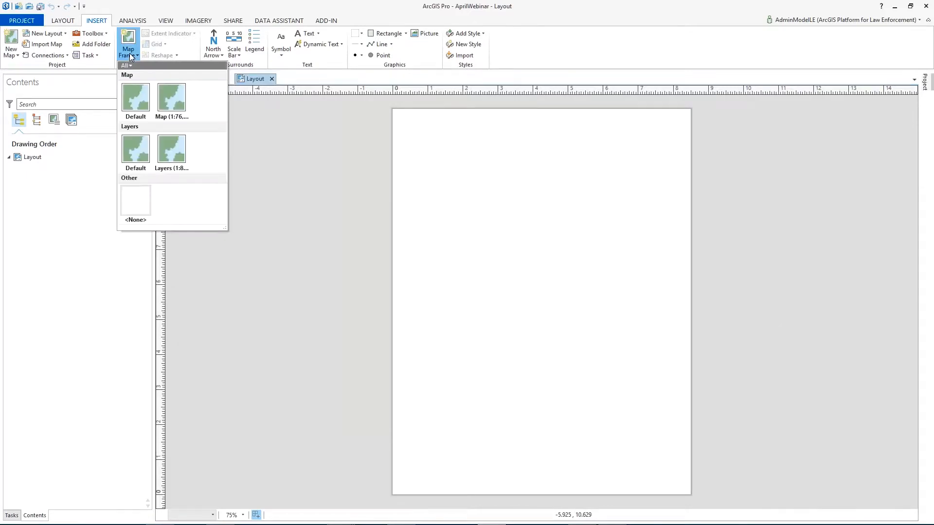
{"action": "left_click", "coordinate": [172, 151]}
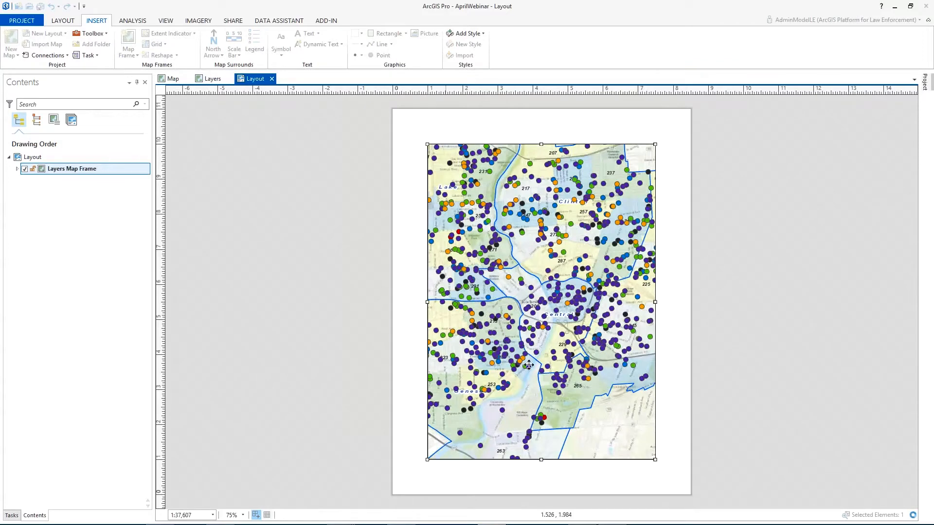
{"action": "scroll", "coordinate": [566, 302], "scroll_direction": "up", "scroll_amount": 1}
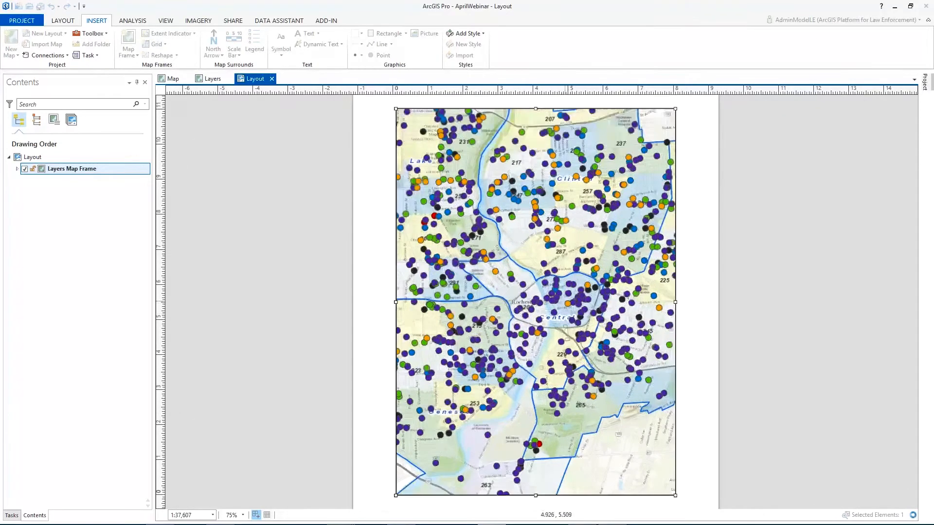
{"action": "scroll", "coordinate": [562, 305], "scroll_direction": "up", "scroll_amount": 3}
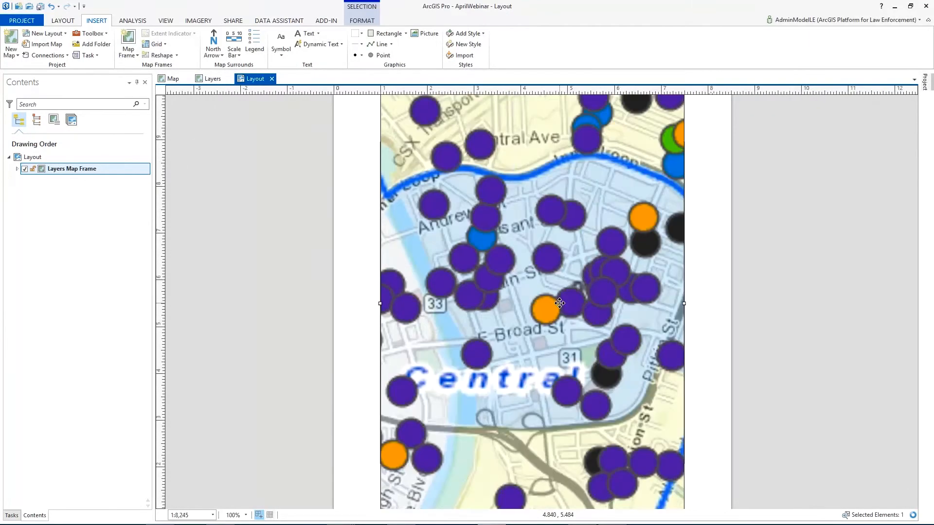
{"action": "left_click", "coordinate": [17, 169]}
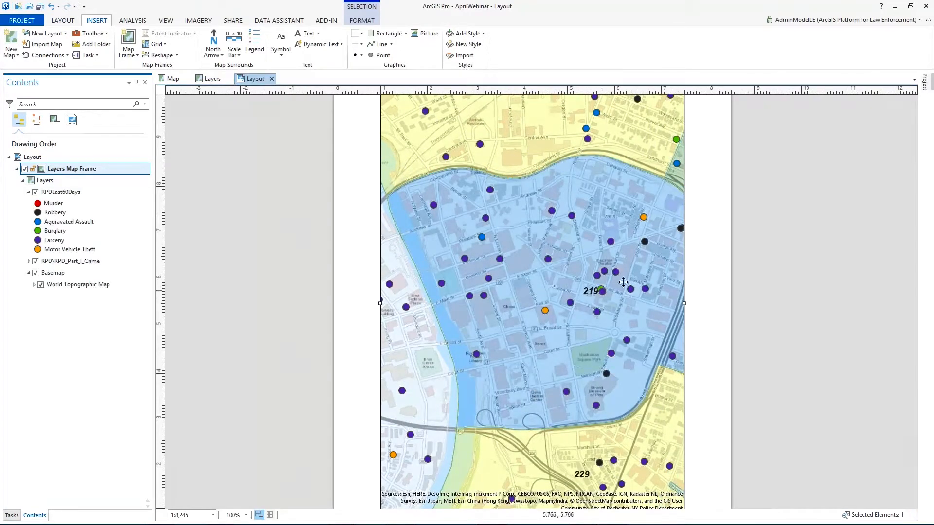
Step: Create a second portrait letter-size layout, insert a map frame of the current Layers view, and expand the frame's layer list
{"action": "left_click", "coordinate": [48, 33]}
{"action": "left_click", "coordinate": [51, 73]}
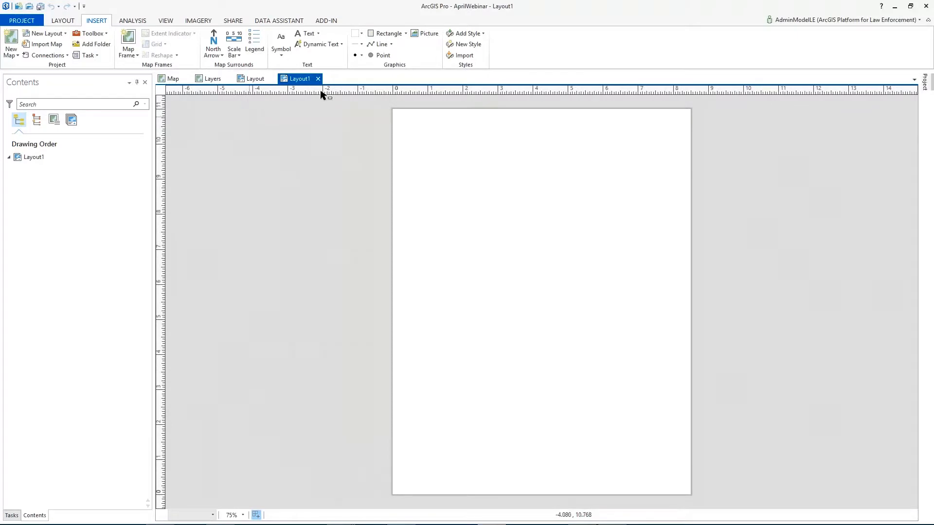
{"action": "left_click", "coordinate": [131, 54]}
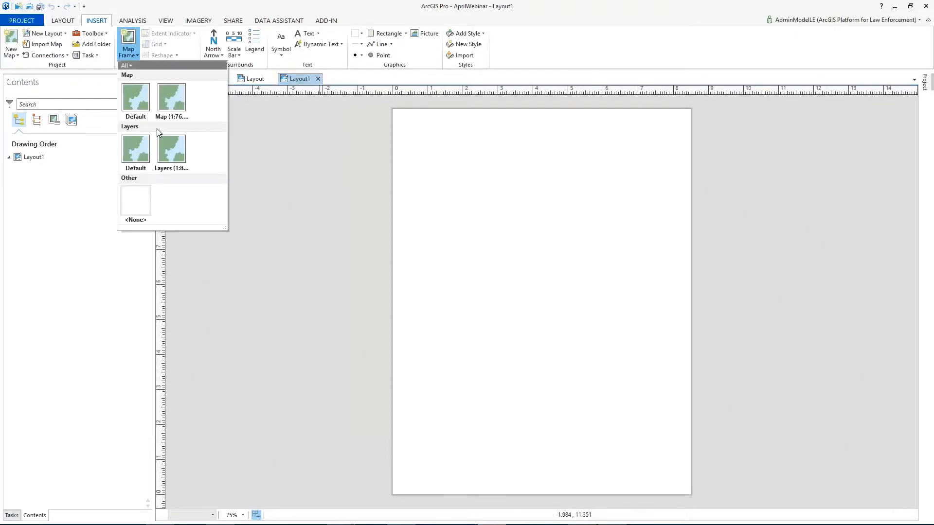
{"action": "left_click", "coordinate": [171, 152]}
{"action": "left_click", "coordinate": [302, 214]}
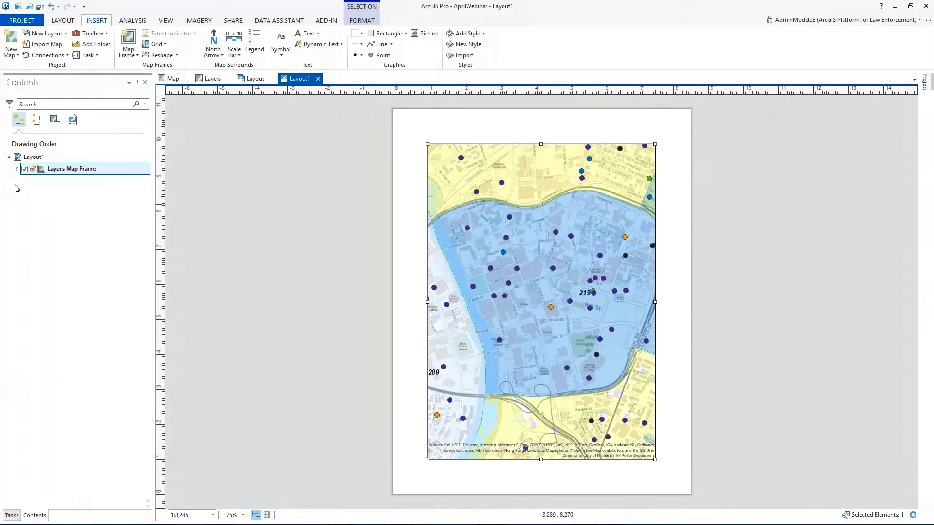
{"action": "left_click", "coordinate": [17, 169]}
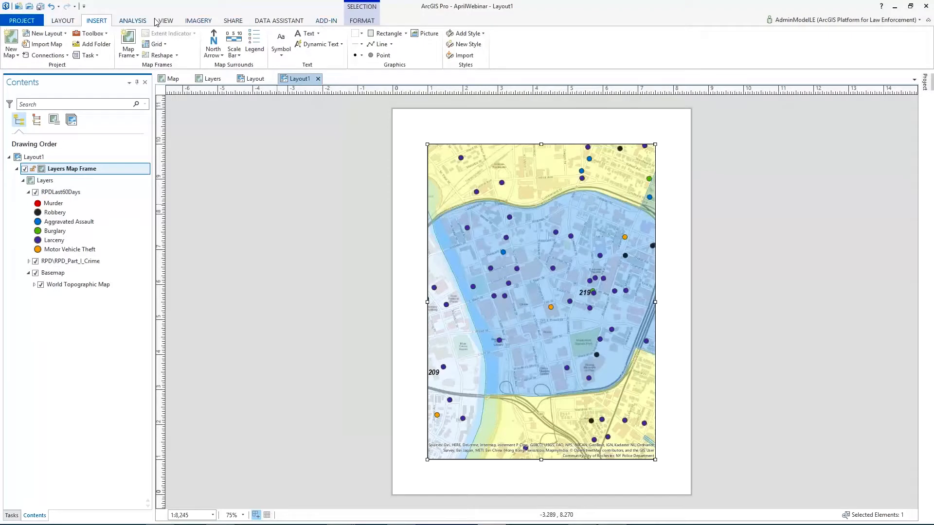
Step: Activate the map frame in Layout1 and pan its map north so beat 287 fills the frame
{"action": "left_click", "coordinate": [65, 22]}
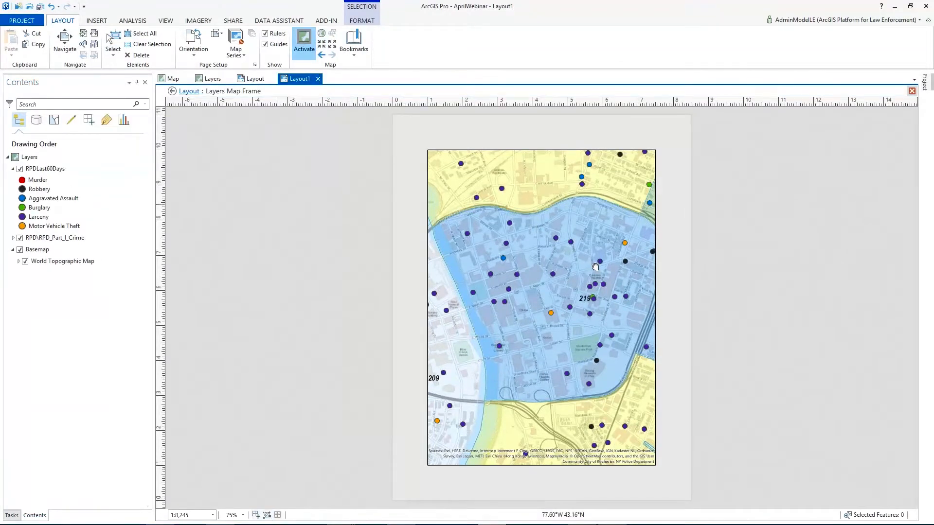
{"action": "left_click_drag", "start_coordinate": [595, 267], "coordinate": [544, 309]}
{"action": "left_click_drag", "start_coordinate": [617, 285], "coordinate": [637, 428]}
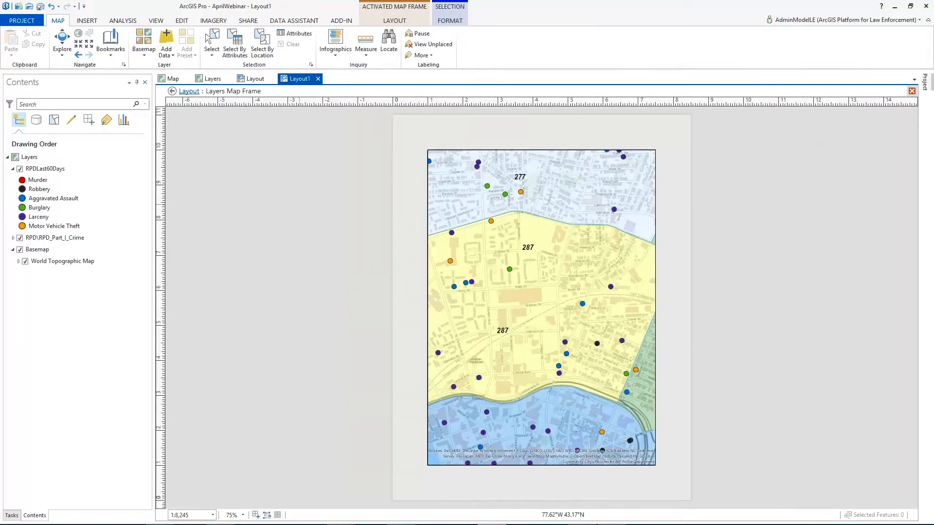
Step: Check the map extent in the first layout and in the Layers map view against the panned frame
{"action": "left_click", "coordinate": [250, 82]}
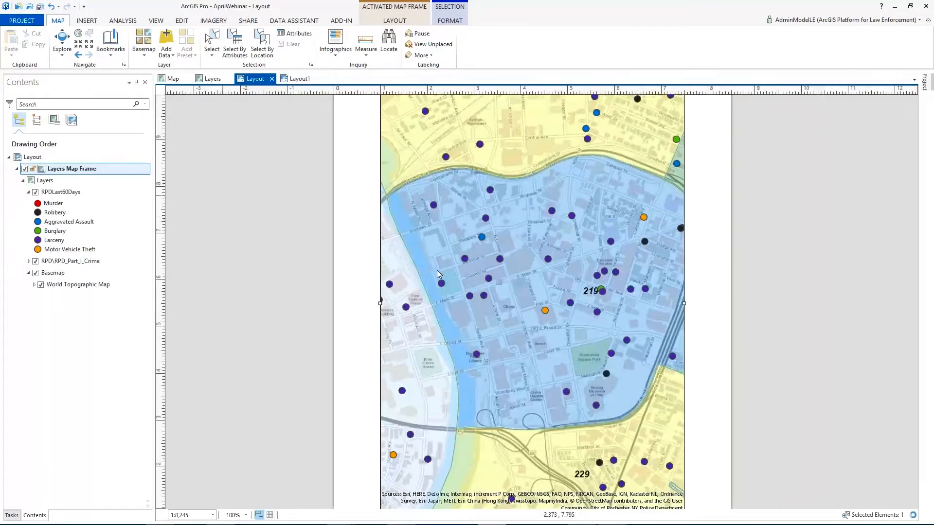
{"action": "key", "text": "Escape"}
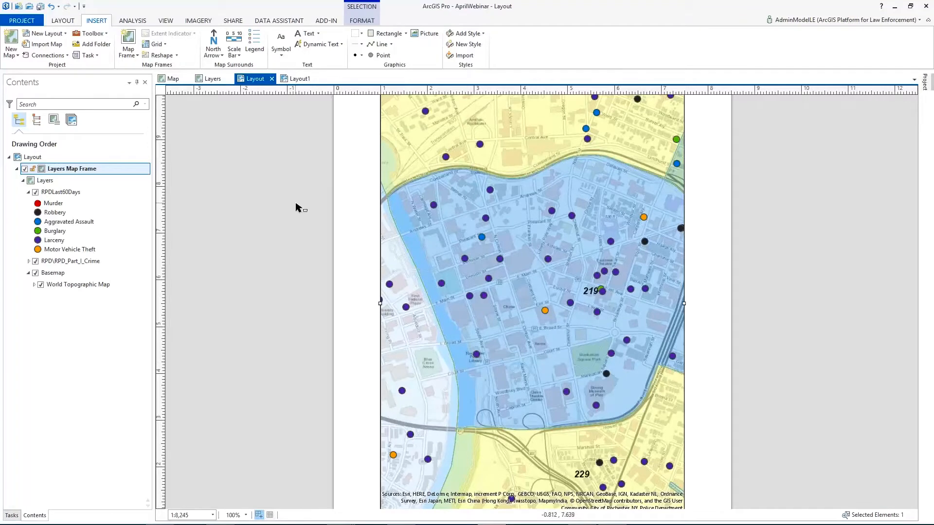
{"action": "left_click", "coordinate": [204, 78]}
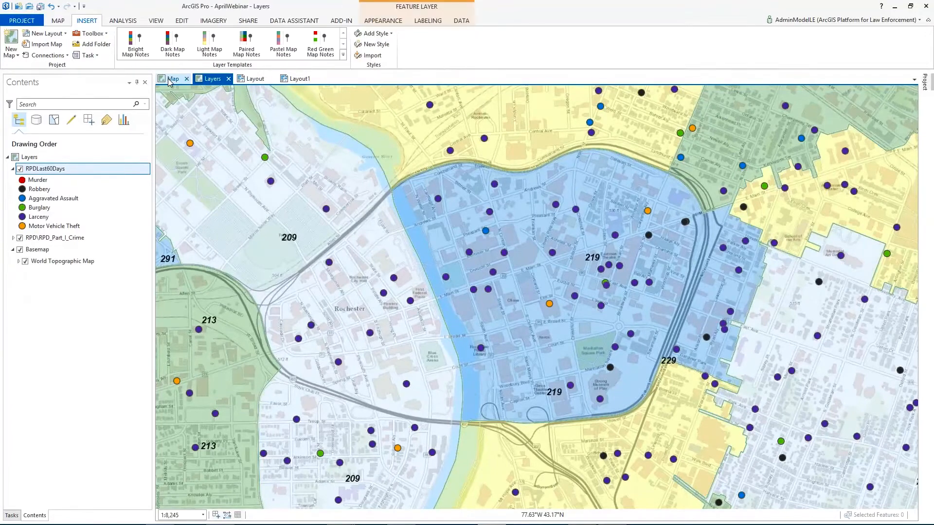
Step: Change the symbology of RPDLast60Days in Map from unique values to a single symbol
{"action": "left_click", "coordinate": [169, 80]}
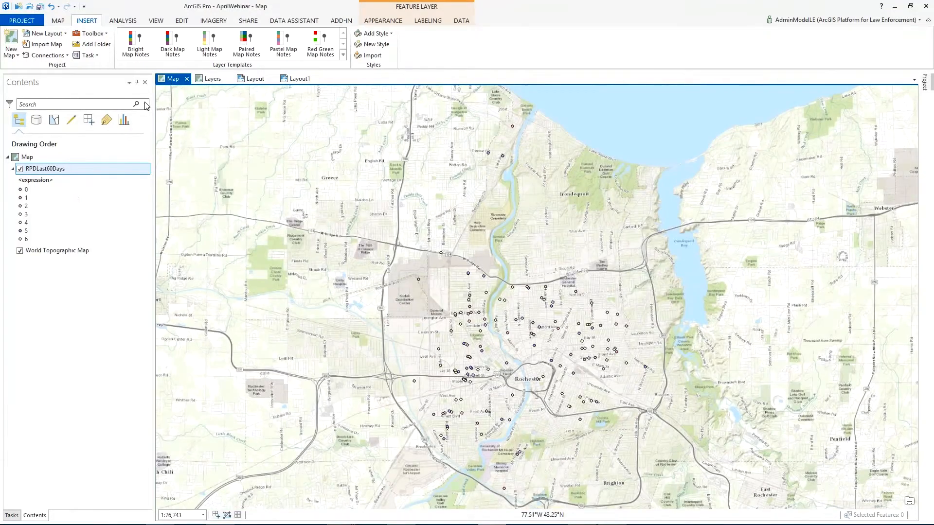
{"action": "right_click", "coordinate": [37, 174]}
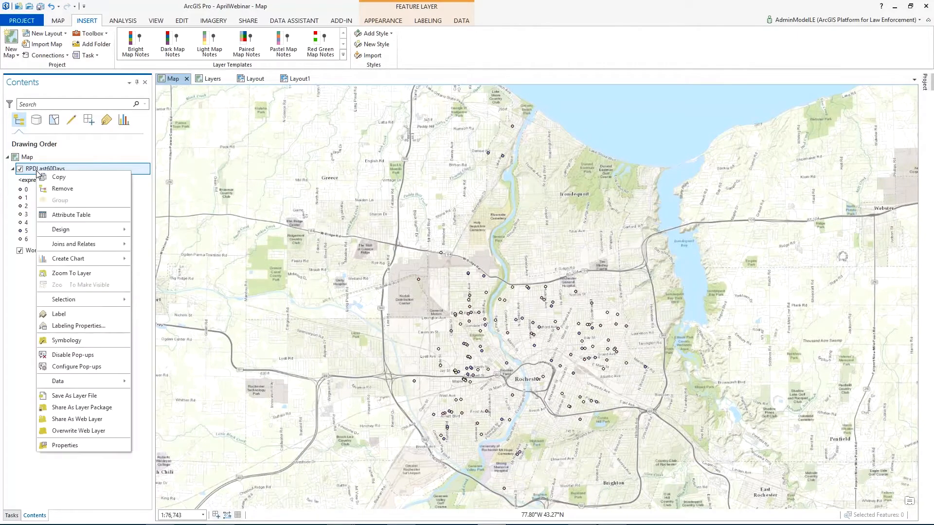
{"action": "left_click", "coordinate": [49, 343]}
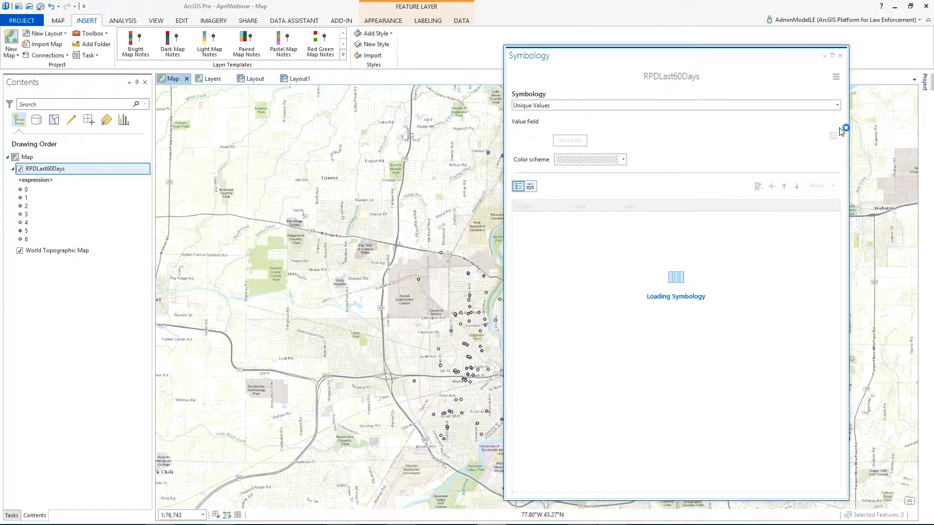
{"action": "left_click", "coordinate": [821, 137]}
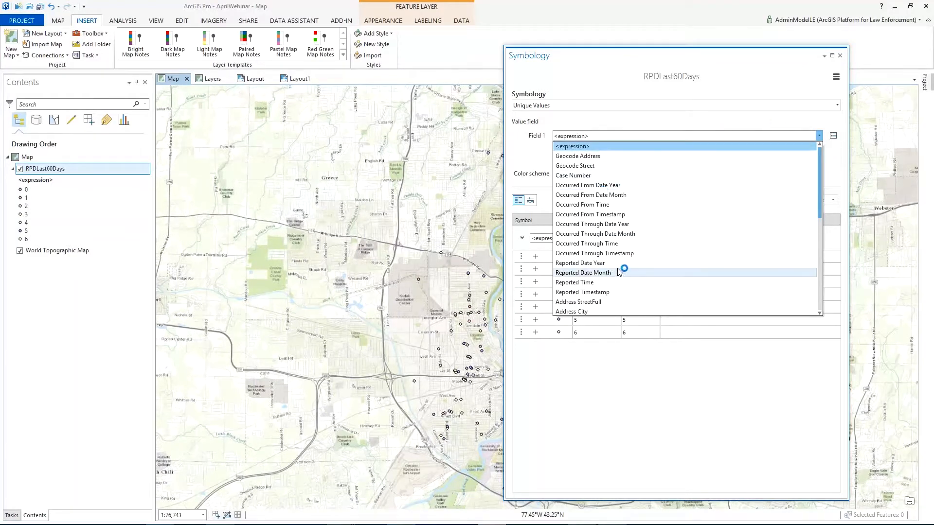
{"action": "left_click", "coordinate": [720, 124]}
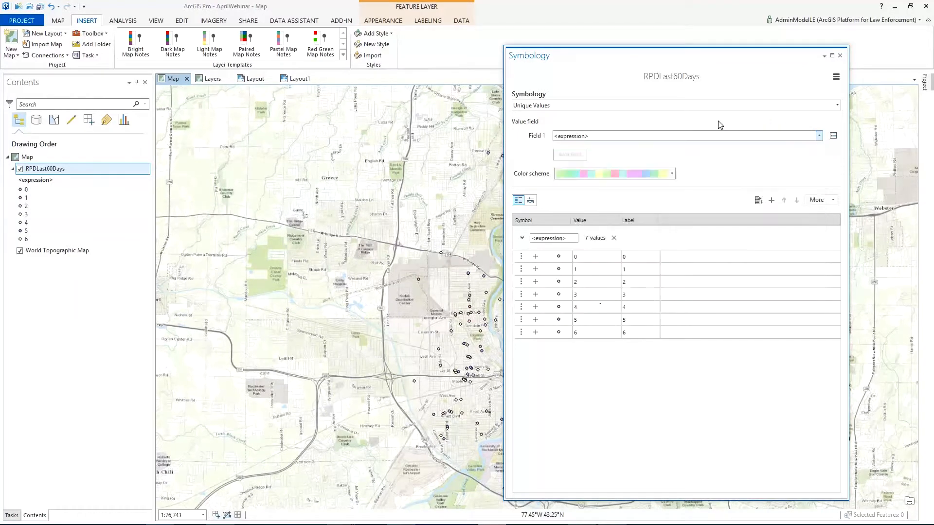
{"action": "left_click", "coordinate": [837, 106]}
{"action": "left_click", "coordinate": [685, 138]}
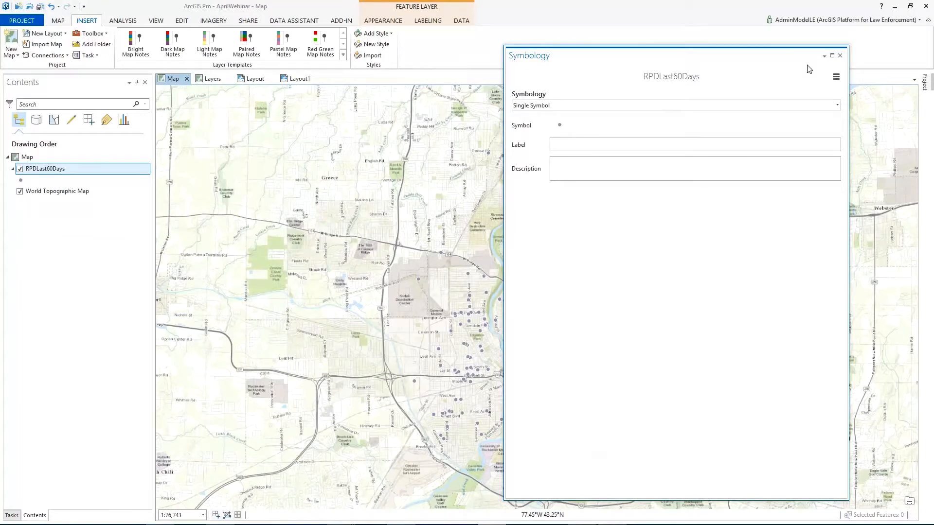
Step: Add a new 3D scene to the project
{"action": "left_click", "coordinate": [16, 55]}
{"action": "left_click", "coordinate": [18, 58]}
{"action": "left_click", "coordinate": [16, 57]}
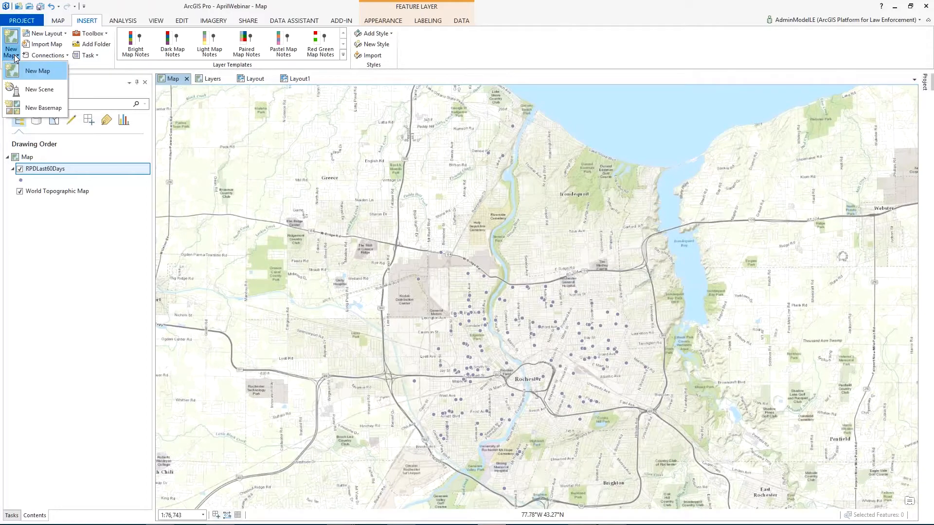
{"action": "left_click", "coordinate": [39, 90]}
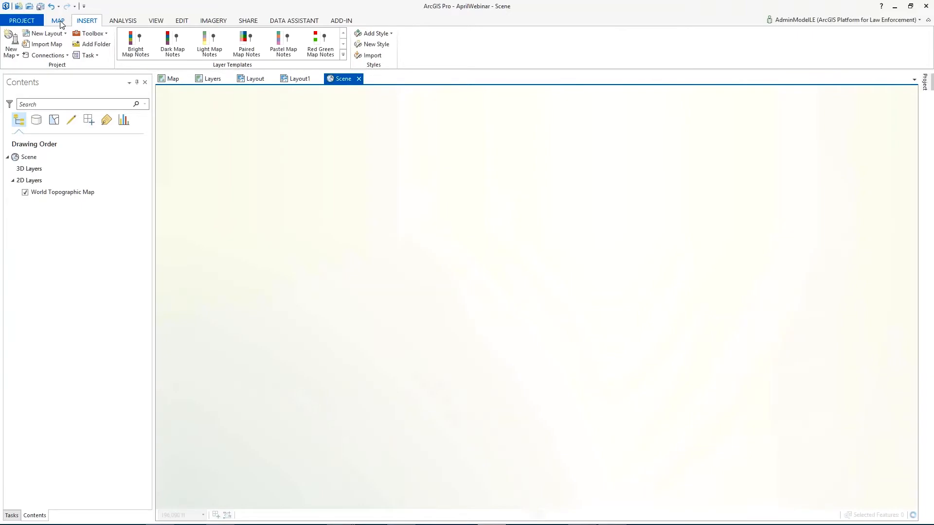
{"action": "left_click", "coordinate": [59, 20]}
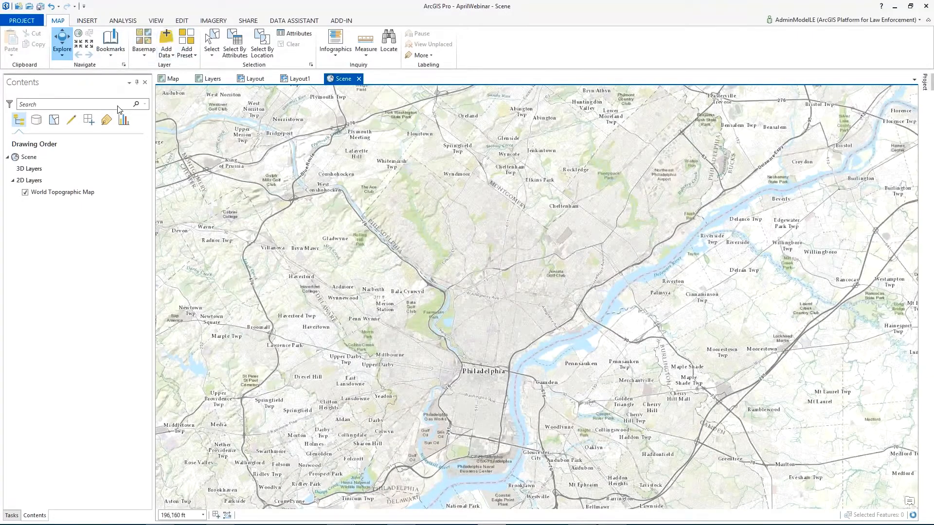
Step: Copy the RPDLast60Days layer from Map and paste it into Scene
{"action": "left_click", "coordinate": [209, 79]}
{"action": "right_click", "coordinate": [47, 170]}
{"action": "left_click", "coordinate": [169, 81]}
{"action": "left_click", "coordinate": [170, 80]}
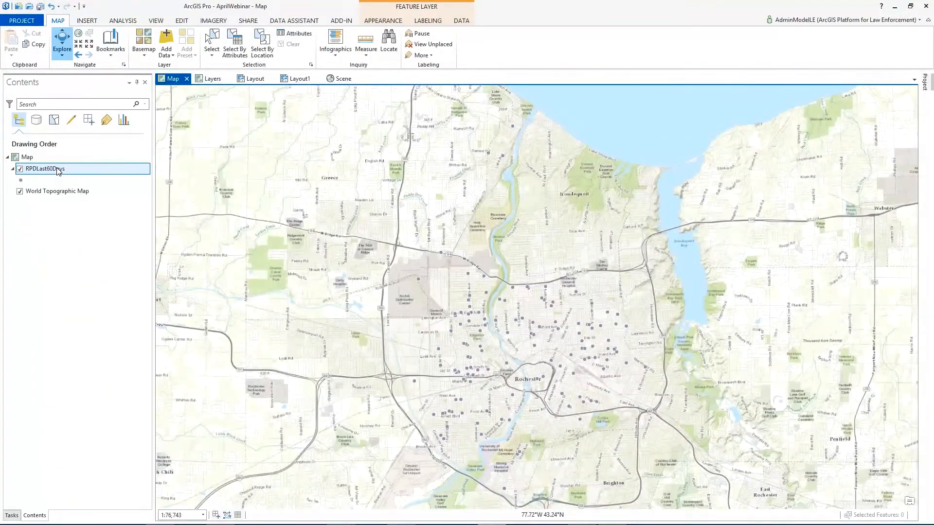
{"action": "right_click", "coordinate": [57, 169]}
{"action": "left_click", "coordinate": [75, 176]}
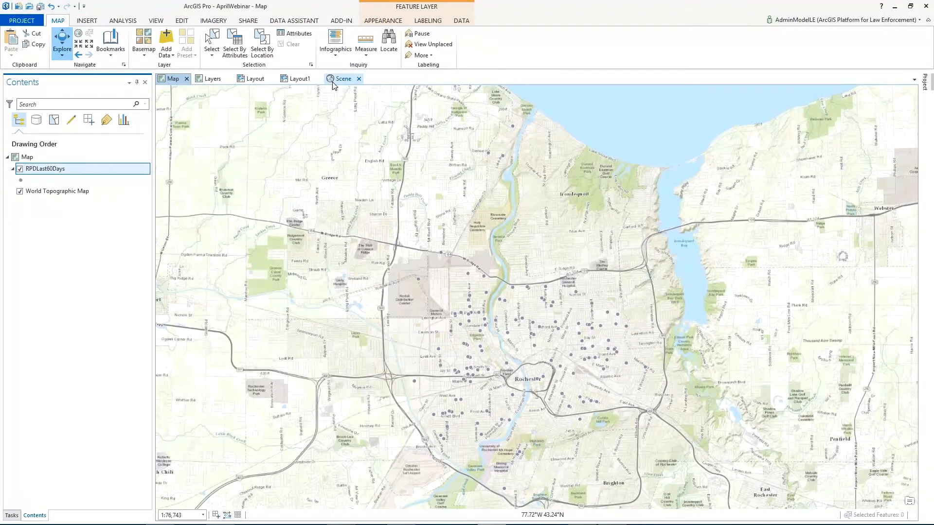
{"action": "left_click", "coordinate": [333, 80]}
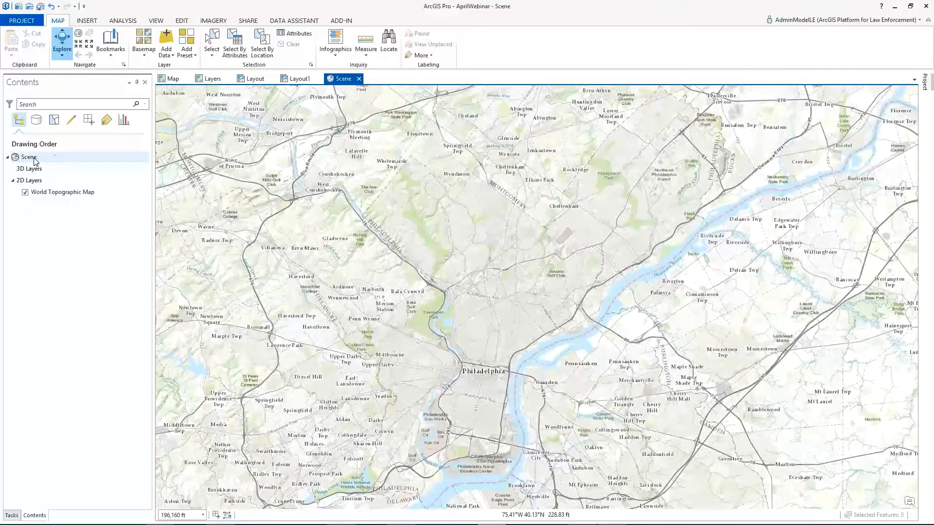
{"action": "right_click", "coordinate": [30, 157]}
{"action": "left_click", "coordinate": [58, 168]}
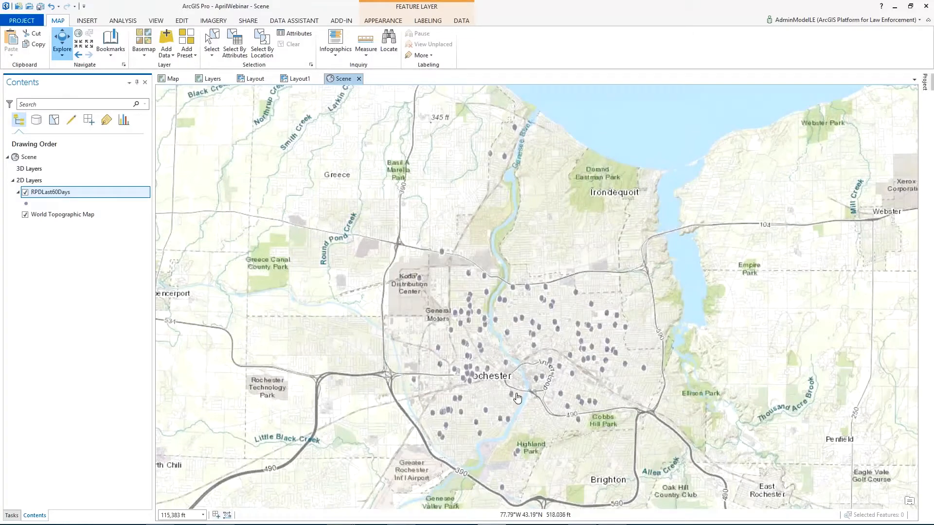
Step: Open the attribute table of the RPDLast60Days layer in Scene
{"action": "left_click_drag", "start_coordinate": [508, 356], "coordinate": [529, 334]}
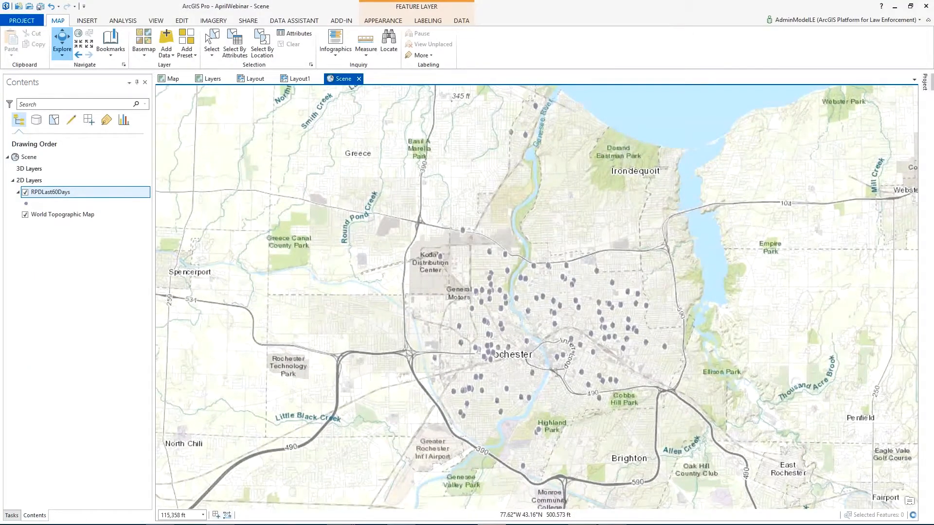
{"action": "scroll", "coordinate": [534, 355], "scroll_direction": "up", "scroll_amount": 1}
{"action": "scroll", "coordinate": [534, 355], "scroll_direction": "up", "scroll_amount": 1}
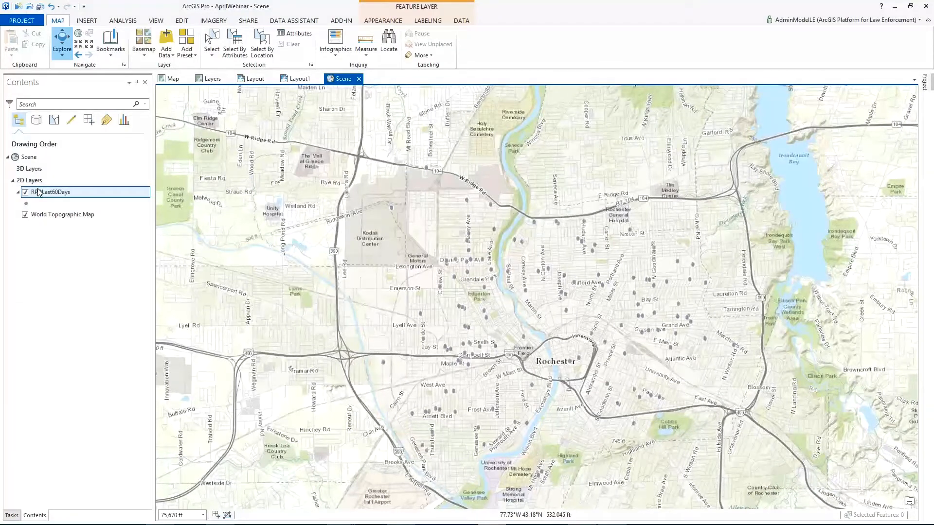
{"action": "right_click", "coordinate": [67, 194]}
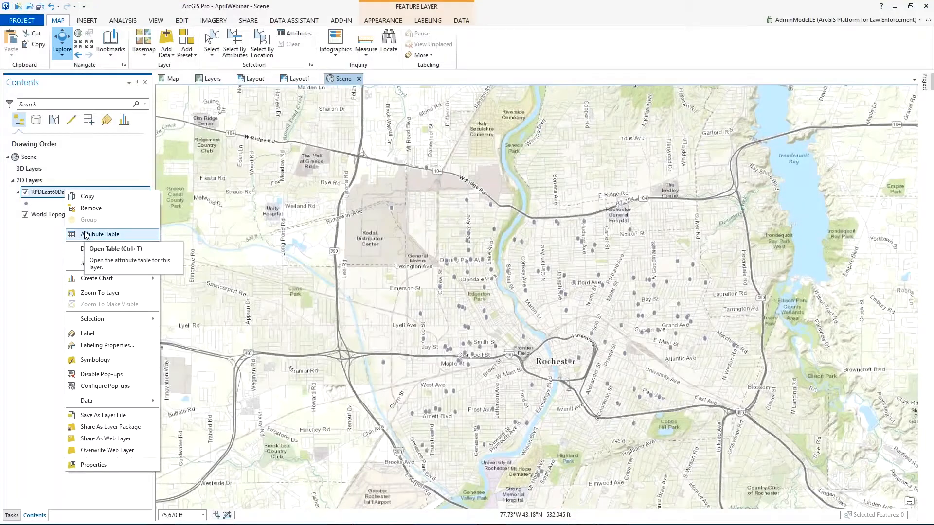
{"action": "left_click", "coordinate": [85, 235]}
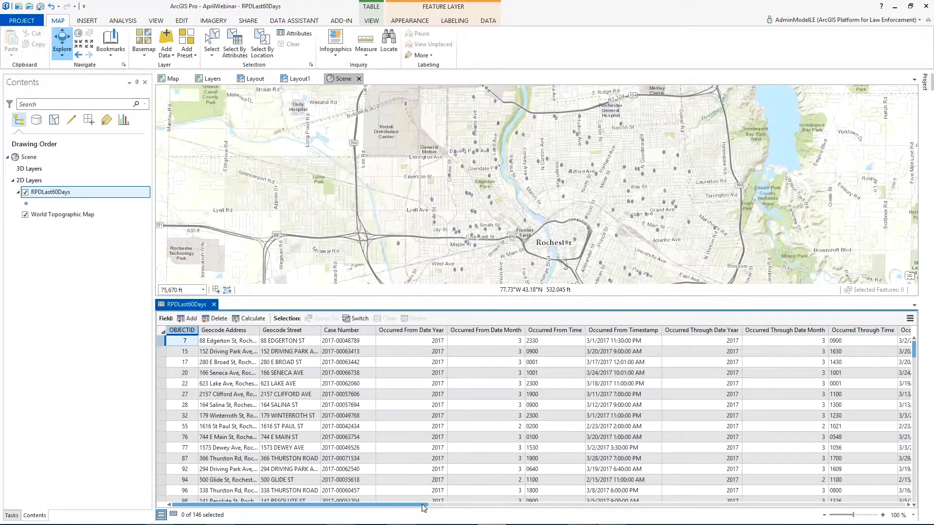
Step: Find the DayOfYear field in the RPDLast60Days table and open the Calculate Field tool for it
{"action": "left_click_drag", "start_coordinate": [436, 509], "coordinate": [460, 509]}
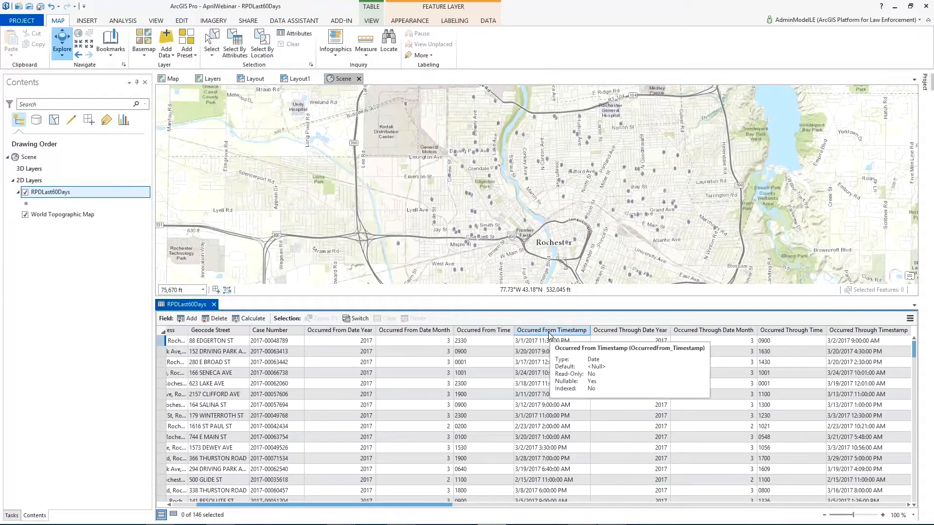
{"action": "left_click", "coordinate": [908, 505]}
{"action": "left_click", "coordinate": [909, 505]}
{"action": "left_click", "coordinate": [908, 505]}
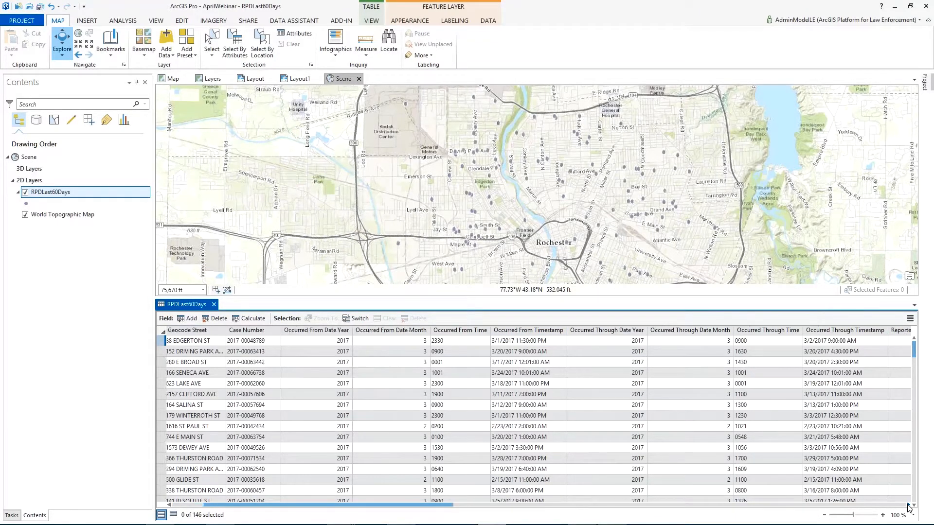
{"action": "left_click", "coordinate": [908, 505]}
{"action": "left_click", "coordinate": [908, 505]}
{"action": "left_click_drag", "start_coordinate": [453, 507], "coordinate": [874, 505]}
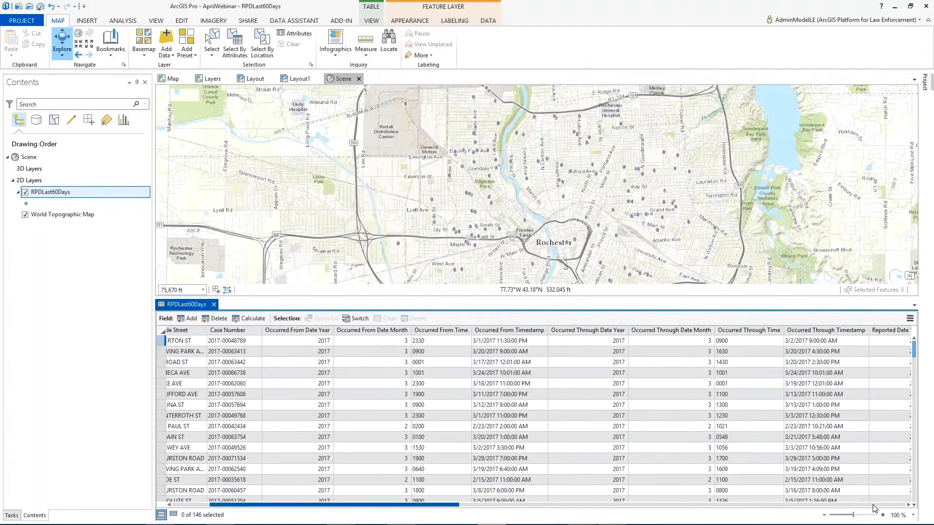
{"action": "left_click", "coordinate": [905, 507]}
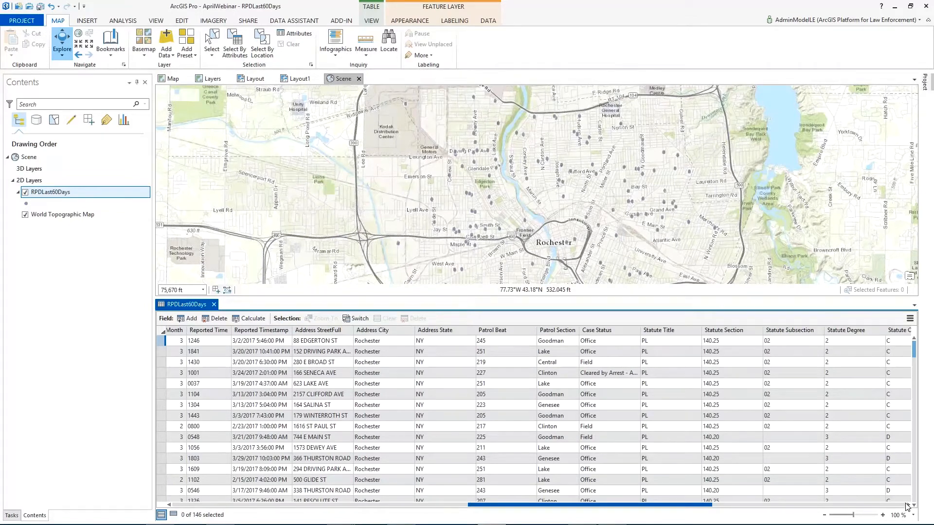
{"action": "left_click", "coordinate": [907, 507]}
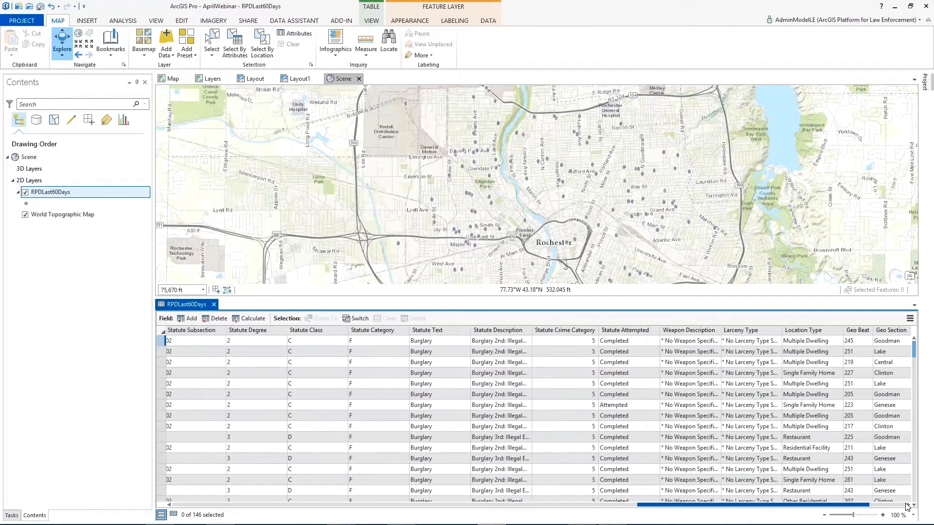
{"action": "left_click", "coordinate": [907, 507]}
{"action": "left_click", "coordinate": [907, 507]}
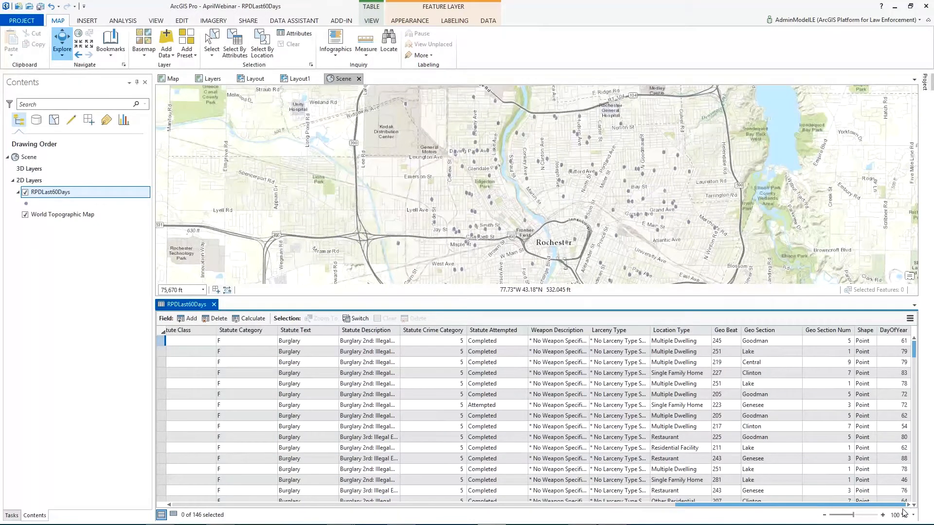
{"action": "mouse_move", "coordinate": [897, 331]}
{"action": "right_click", "coordinate": [891, 331]}
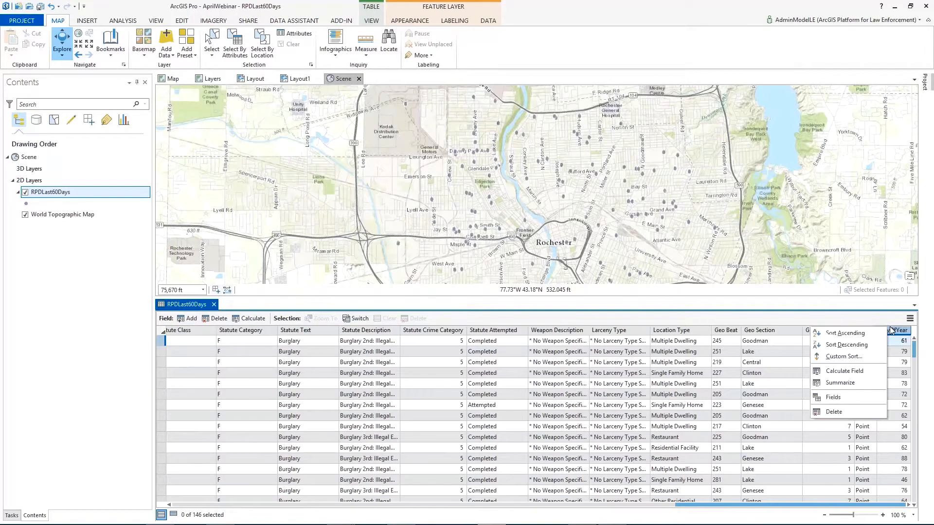
{"action": "left_click", "coordinate": [852, 371]}
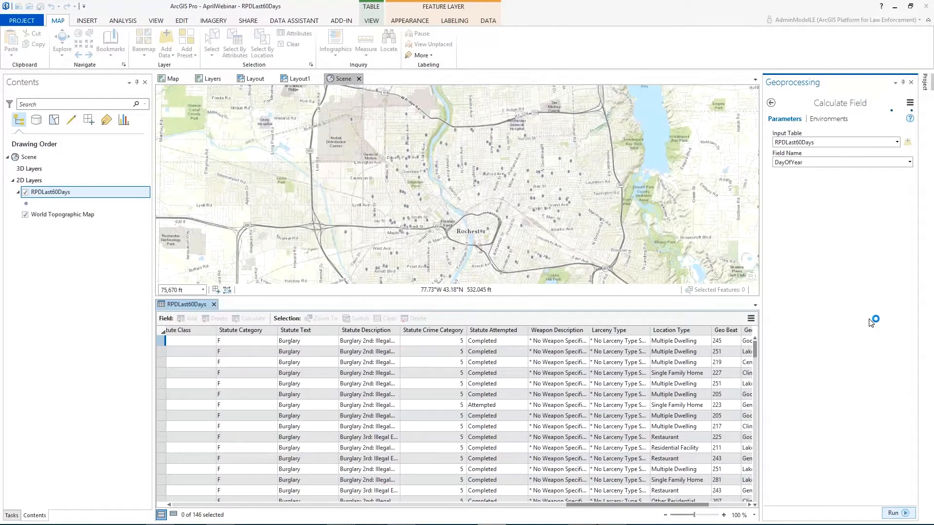
Step: Switch to the PowerPoint slide show and advance past the ArcGIS Pro Demo slide to view the Transforming Date Time fields slide
{"action": "mouse_move", "coordinate": [368, 514]}
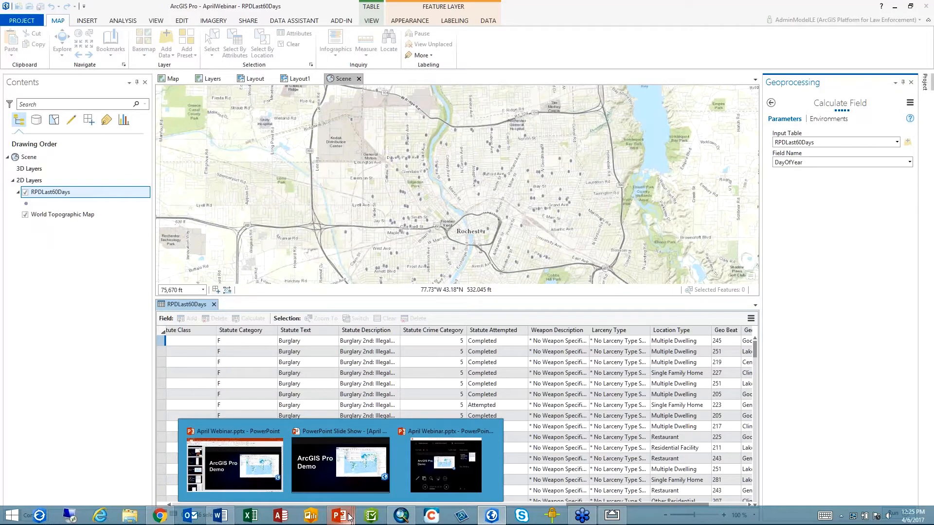
{"action": "left_click", "coordinate": [344, 489]}
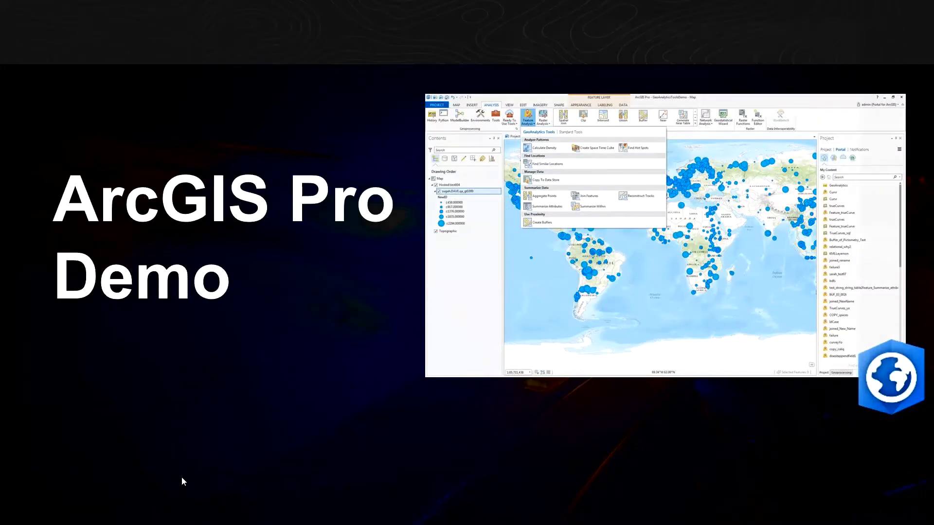
{"action": "left_click", "coordinate": [147, 481]}
{"action": "left_click", "coordinate": [147, 480]}
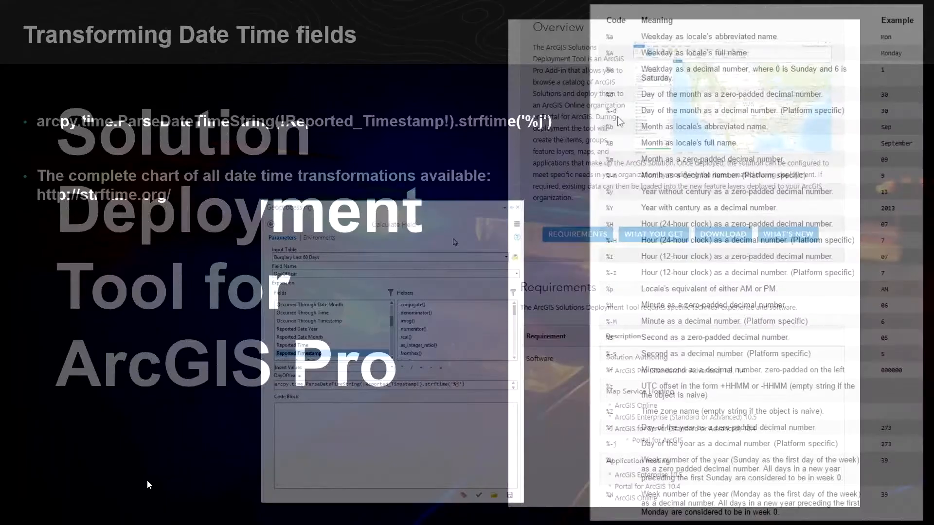
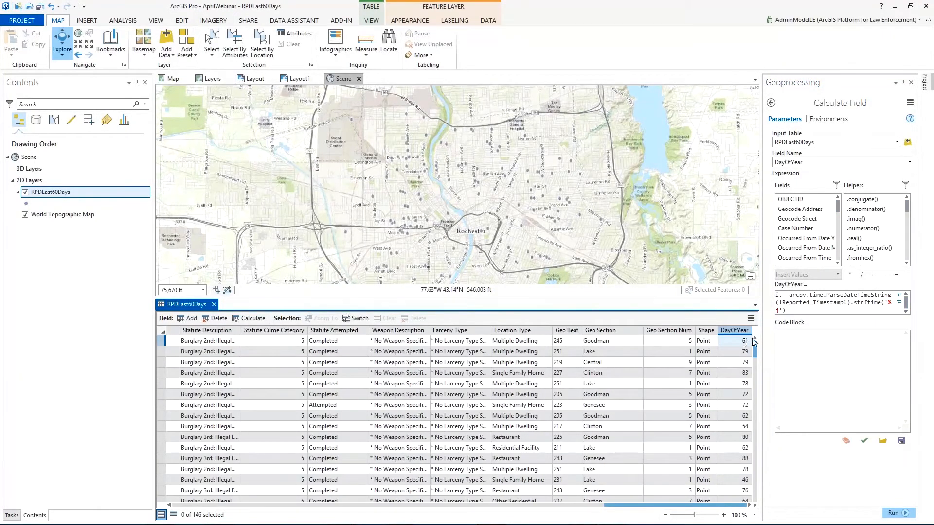
Step: Close the Calculate Field tool and the attribute table, and move the RPDLast60Days layer into the scene's 3D Layers group
{"action": "left_click", "coordinate": [911, 82]}
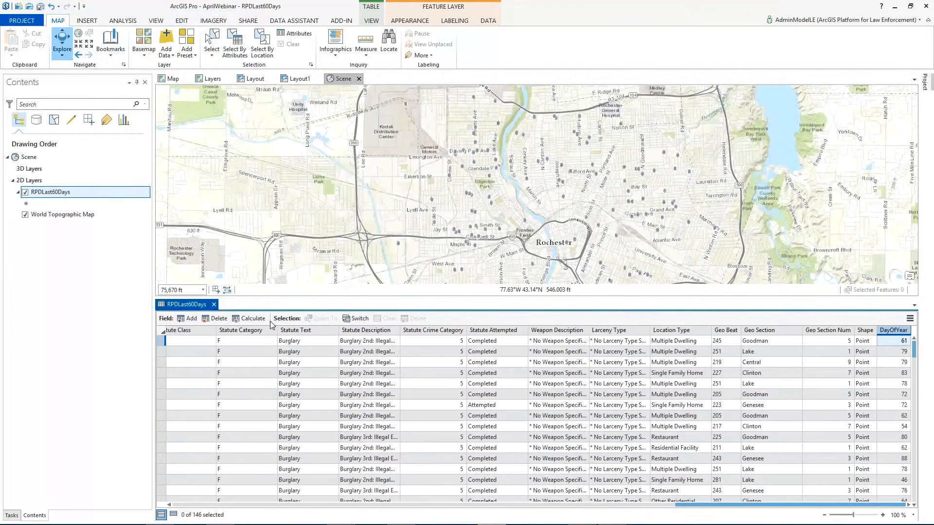
{"action": "left_click", "coordinate": [213, 304]}
{"action": "right_click", "coordinate": [52, 193]}
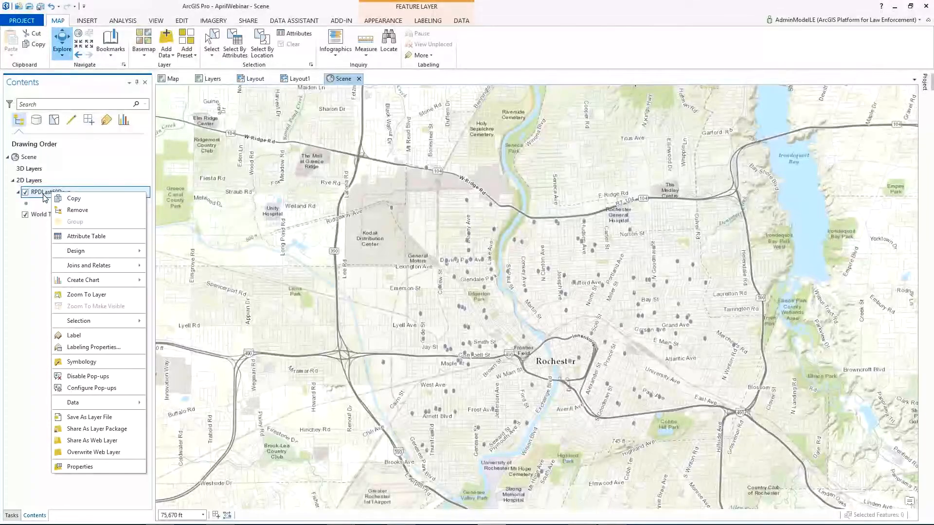
{"action": "left_click", "coordinate": [38, 274]}
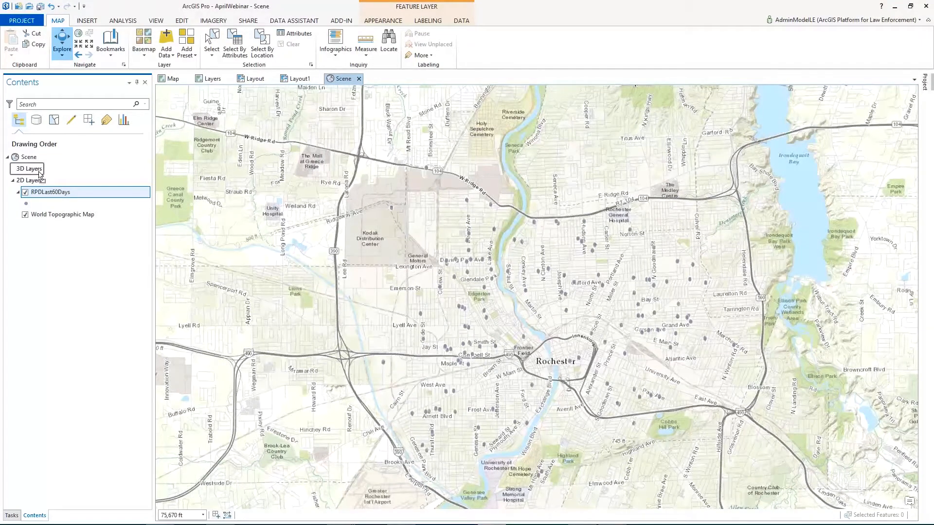
{"action": "left_click_drag", "start_coordinate": [46, 170], "coordinate": [48, 171]}
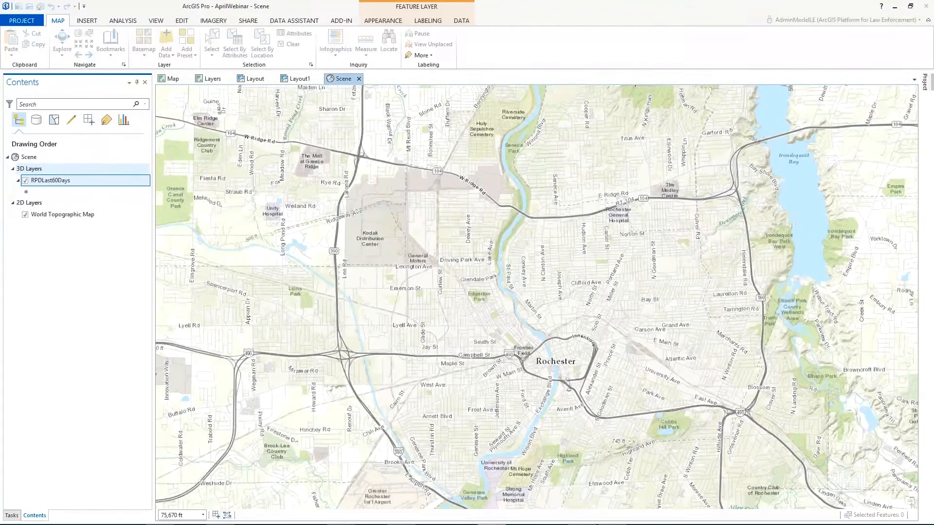
Step: Set the RPDLast60Days layer's elevation to At an absolute height, using the DayOfYear field
{"action": "right_click", "coordinate": [61, 185]}
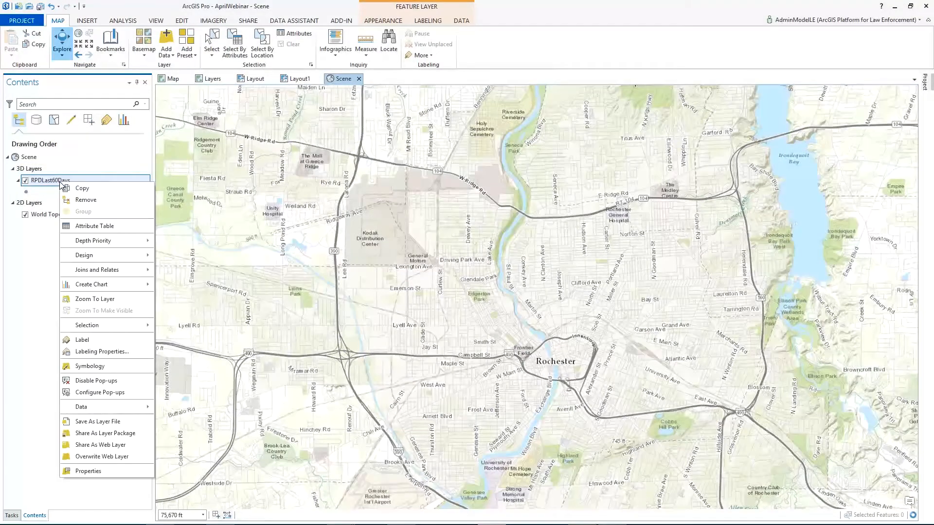
{"action": "left_click", "coordinate": [113, 475]}
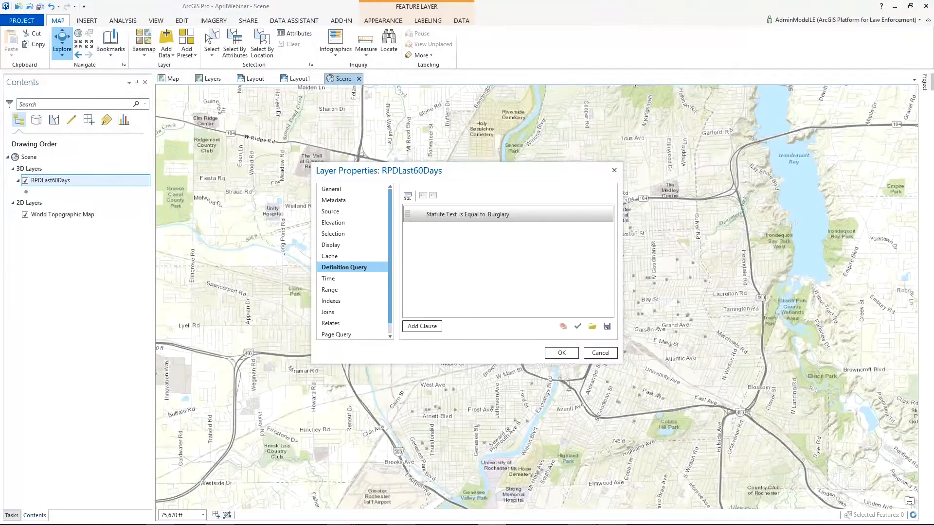
{"action": "left_click", "coordinate": [349, 225]}
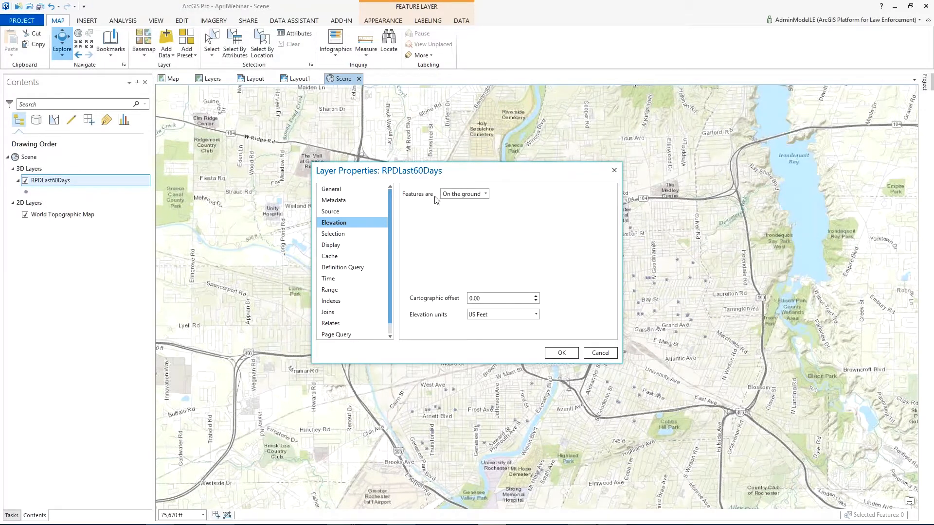
{"action": "left_click", "coordinate": [485, 194]}
{"action": "left_click", "coordinate": [506, 256]}
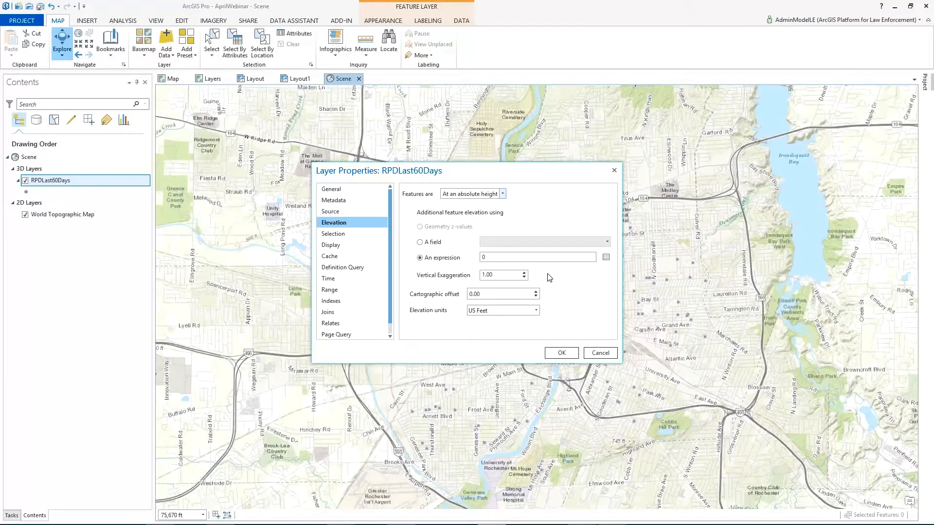
{"action": "left_click", "coordinate": [440, 246]}
{"action": "left_click", "coordinate": [607, 242]}
{"action": "left_click", "coordinate": [506, 335]}
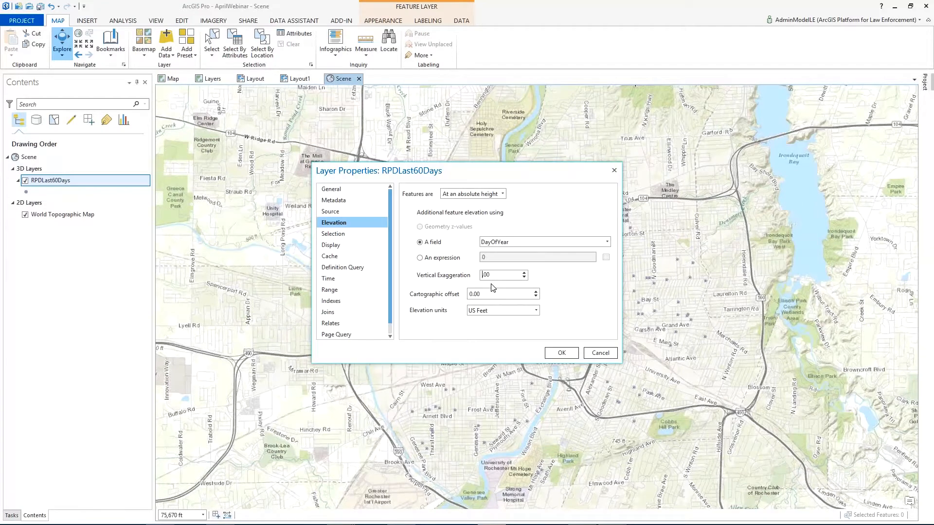
Step: Set the layer's vertical exaggeration to 50, enter a cartographic offset, and apply the elevation settings
{"action": "type", "text": "50."}
{"action": "left_click", "coordinate": [470, 294]}
{"action": "type", "text": "1"}
{"action": "left_click", "coordinate": [551, 357]}
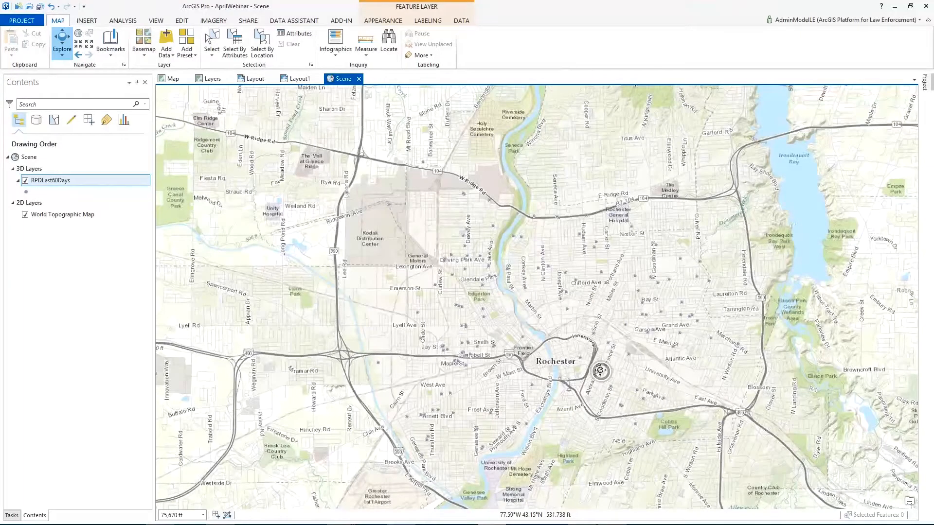
Step: Tilt the scene to an oblique angle and zoom in on the burglary points raised above Rochester
{"action": "left_click_drag", "start_coordinate": [600, 371], "coordinate": [590, 231]}
{"action": "left_click_drag", "start_coordinate": [578, 383], "coordinate": [581, 332]}
{"action": "scroll", "coordinate": [570, 384], "scroll_direction": "up", "scroll_amount": 4}
{"action": "left_click_drag", "start_coordinate": [568, 400], "coordinate": [546, 408]}
{"action": "scroll", "coordinate": [549, 410], "scroll_direction": "up", "scroll_amount": 3}
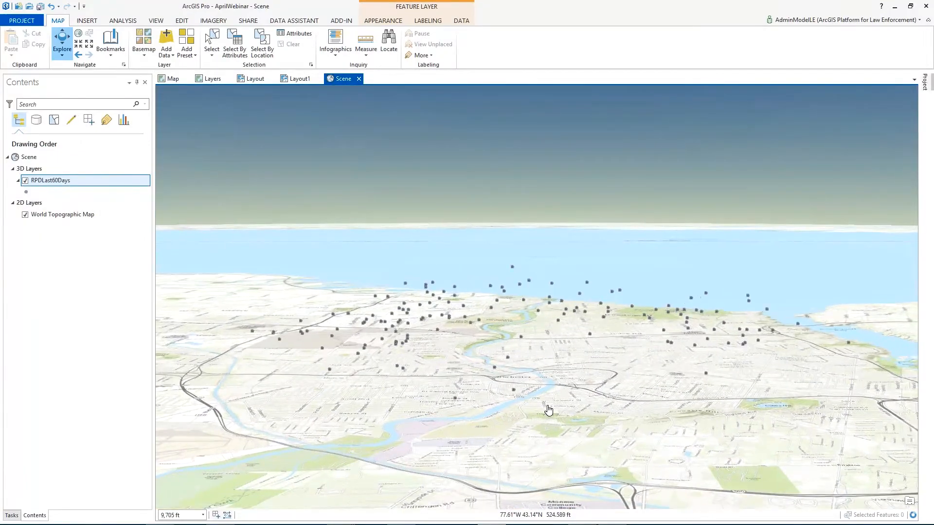
{"action": "scroll", "coordinate": [549, 410], "scroll_direction": "up", "scroll_amount": 2}
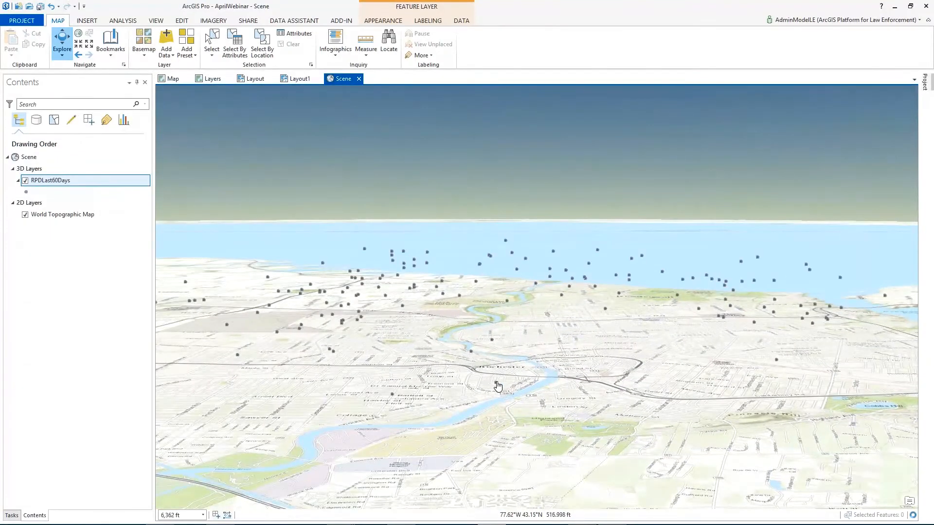
Step: Inspect the pop-ups of a low burglary point near the river and the highest point, and view the western part of the city
{"action": "left_click", "coordinate": [496, 384]}
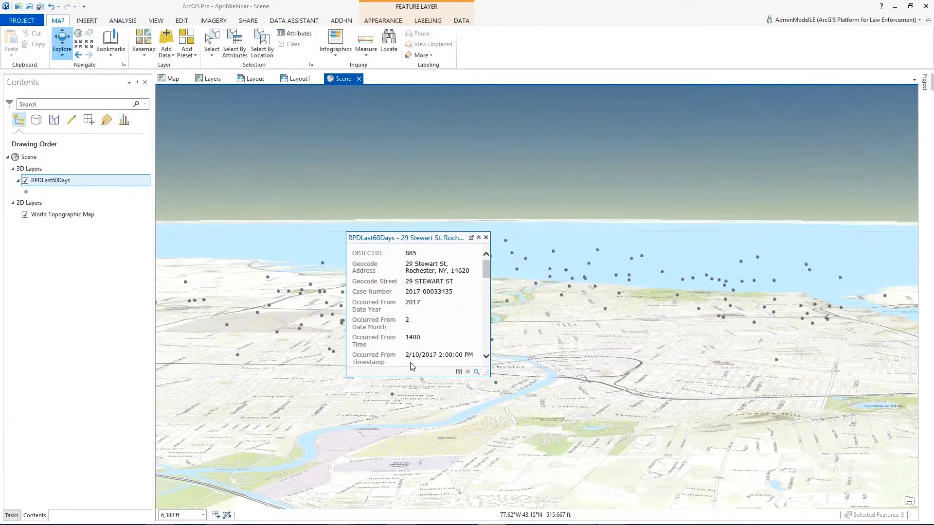
{"action": "left_click", "coordinate": [486, 238]}
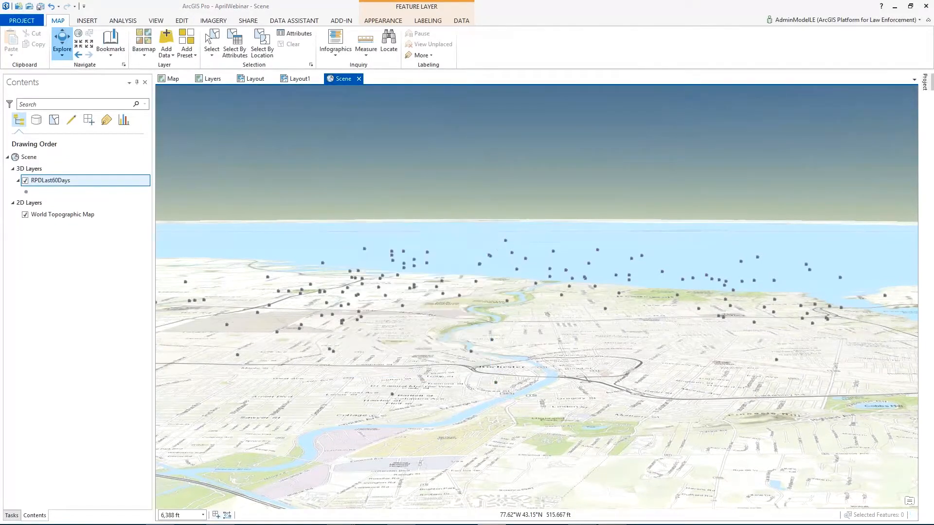
{"action": "left_click", "coordinate": [506, 238]}
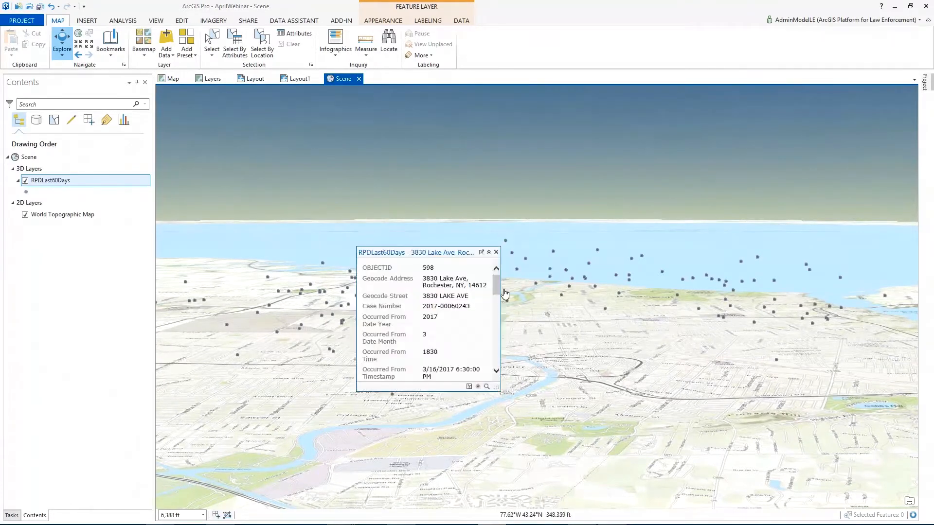
{"action": "left_click", "coordinate": [496, 252]}
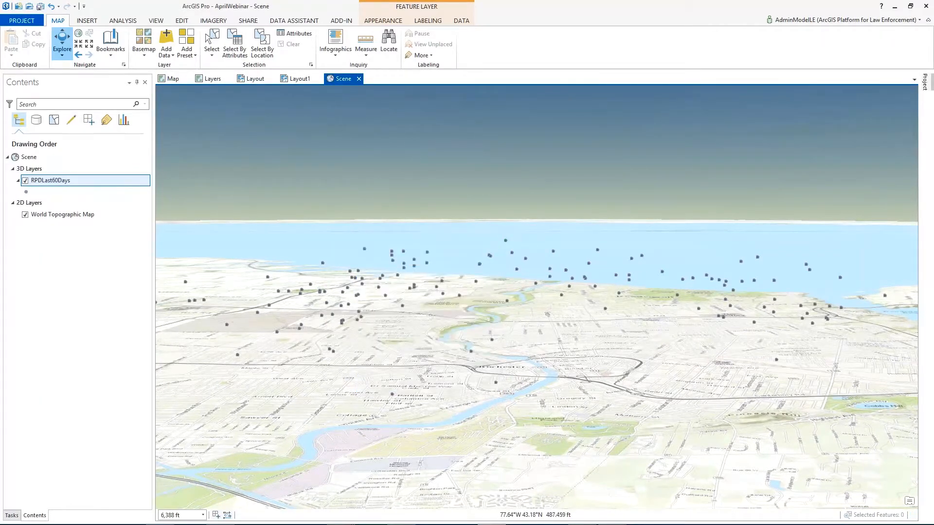
{"action": "left_click_drag", "start_coordinate": [364, 321], "coordinate": [495, 336]}
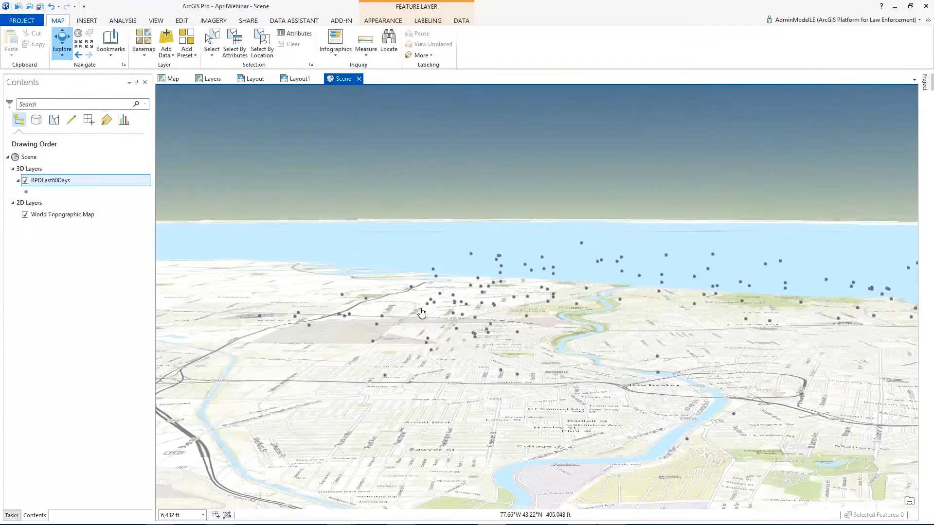
{"action": "scroll", "coordinate": [422, 312], "scroll_direction": "up", "scroll_amount": 2}
{"action": "mouse_move", "coordinate": [433, 315]}
{"action": "left_mouse_down"}
{"action": "mouse_move", "coordinate": [491, 319]}
{"action": "mouse_move", "coordinate": [418, 312]}
{"action": "mouse_move", "coordinate": [426, 309]}
{"action": "left_mouse_up"}
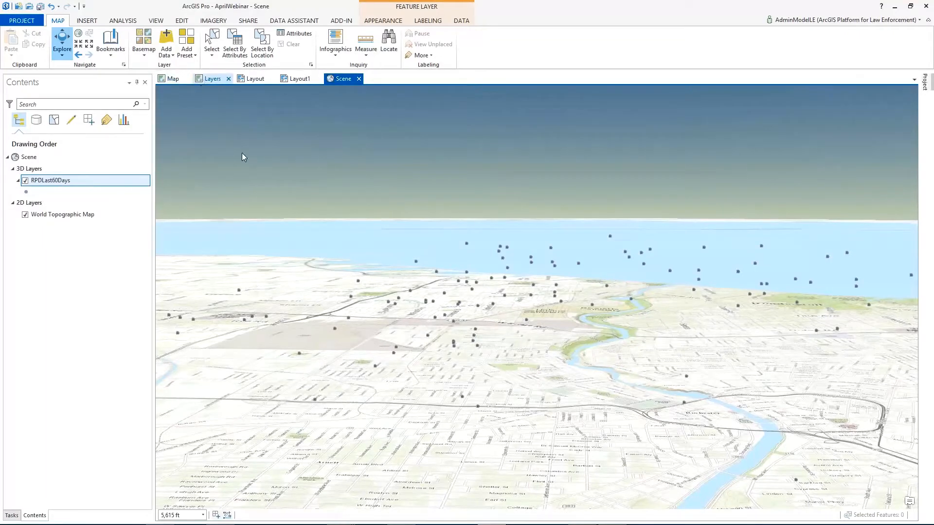
Step: In the Layers map, browse the portal's My Content, All Portal and Living Atlas collections and keep the Project pane docked
{"action": "left_click", "coordinate": [210, 78]}
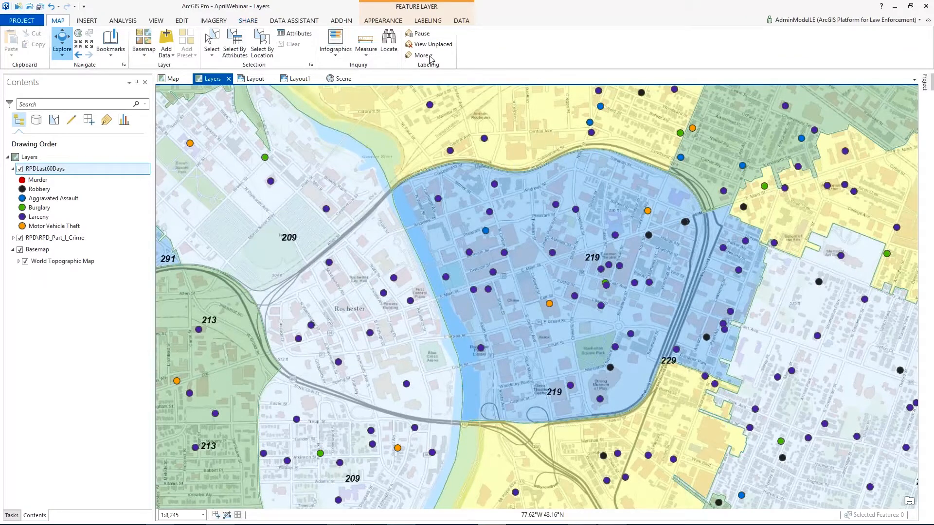
{"action": "left_click", "coordinate": [929, 85]}
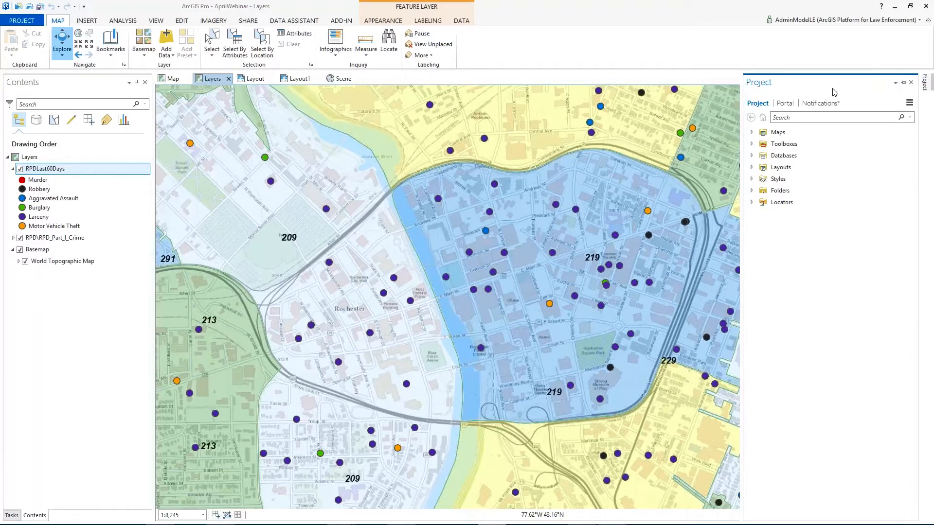
{"action": "left_click", "coordinate": [786, 104]}
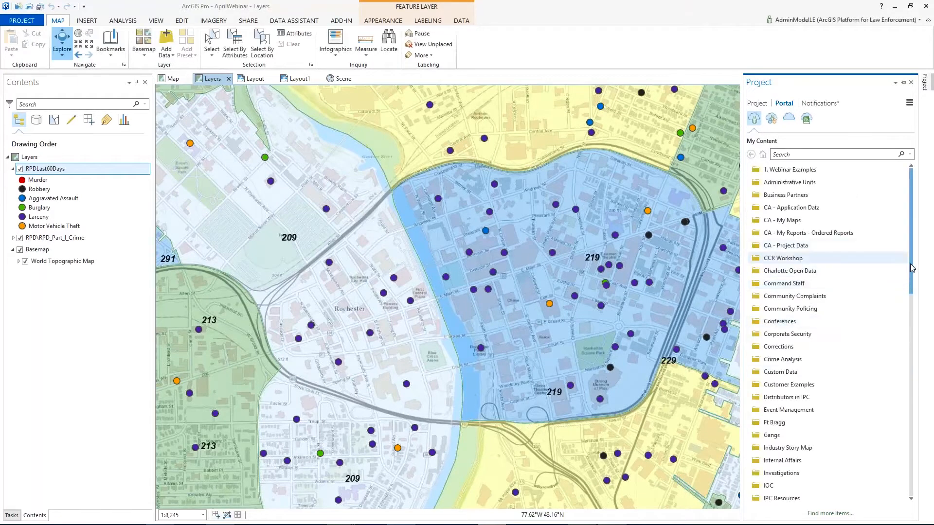
{"action": "mouse_move", "coordinate": [917, 286]}
{"action": "left_mouse_down"}
{"action": "mouse_move", "coordinate": [905, 368]}
{"action": "mouse_move", "coordinate": [903, 296]}
{"action": "left_mouse_up"}
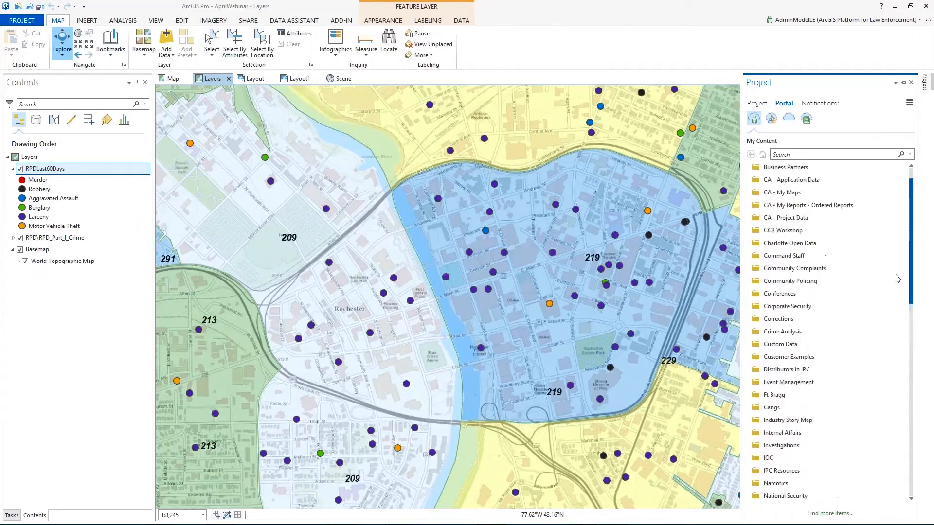
{"action": "left_click", "coordinate": [806, 121]}
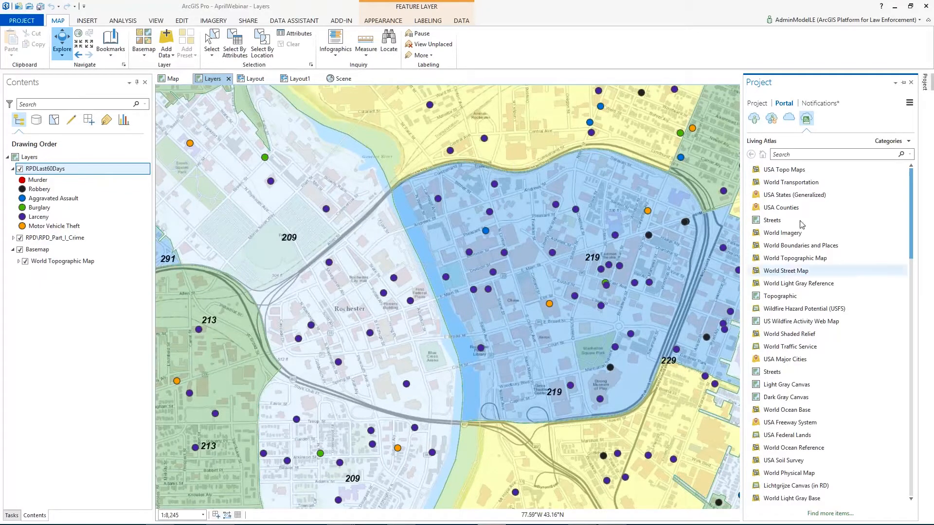
{"action": "left_click", "coordinate": [902, 84]}
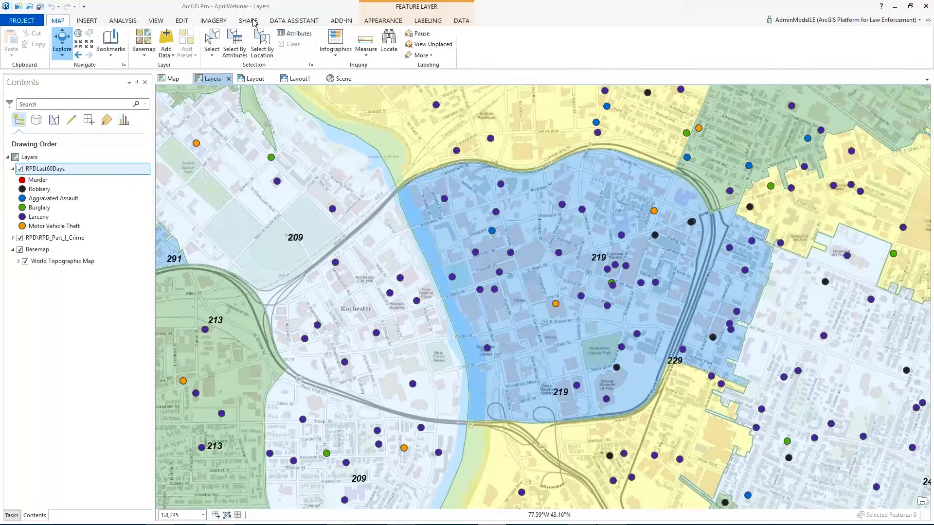
Step: Review the web sharing options for the Layers map, including the Share As Web Layer settings, and close them without publishing
{"action": "left_click", "coordinate": [251, 21]}
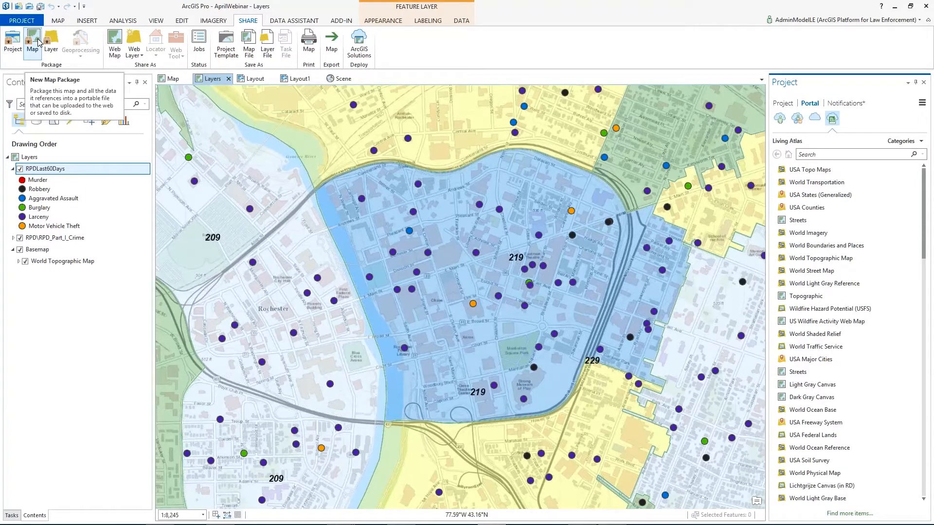
{"action": "left_click", "coordinate": [134, 55]}
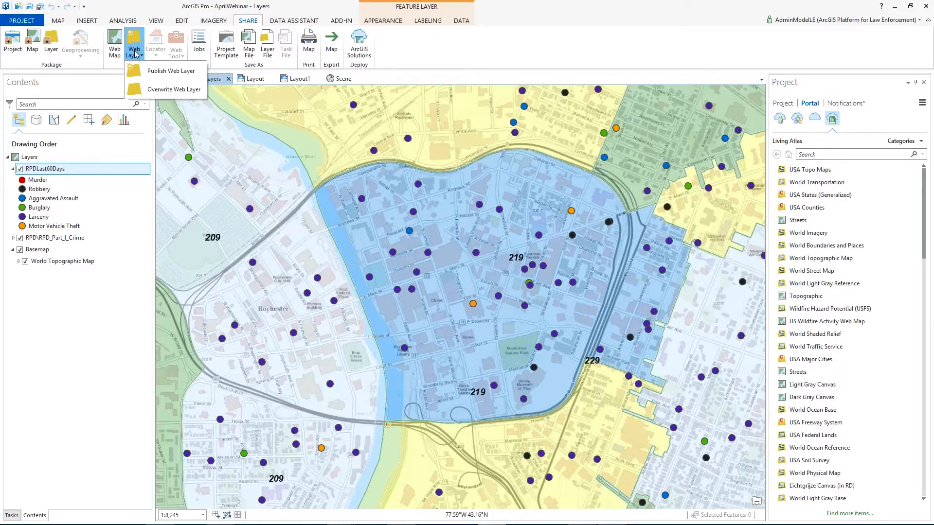
{"action": "left_click", "coordinate": [120, 45]}
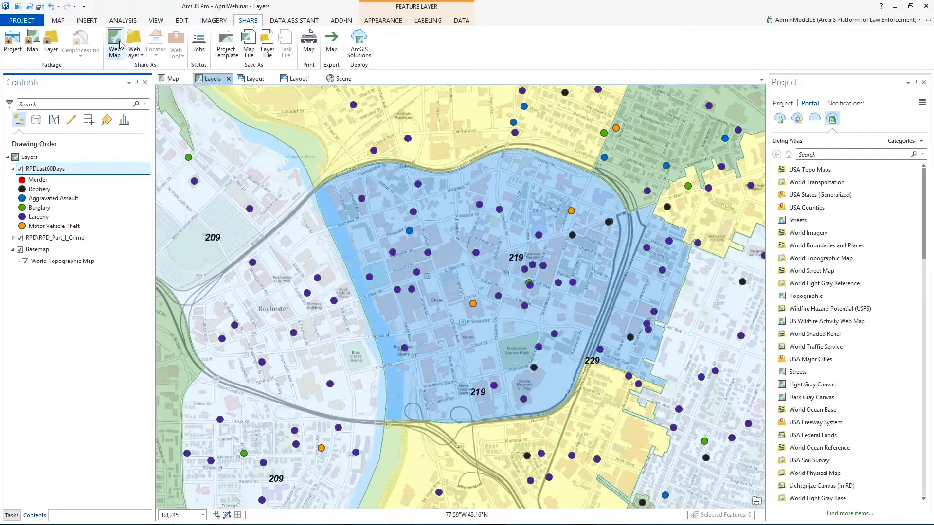
{"action": "left_click", "coordinate": [129, 57]}
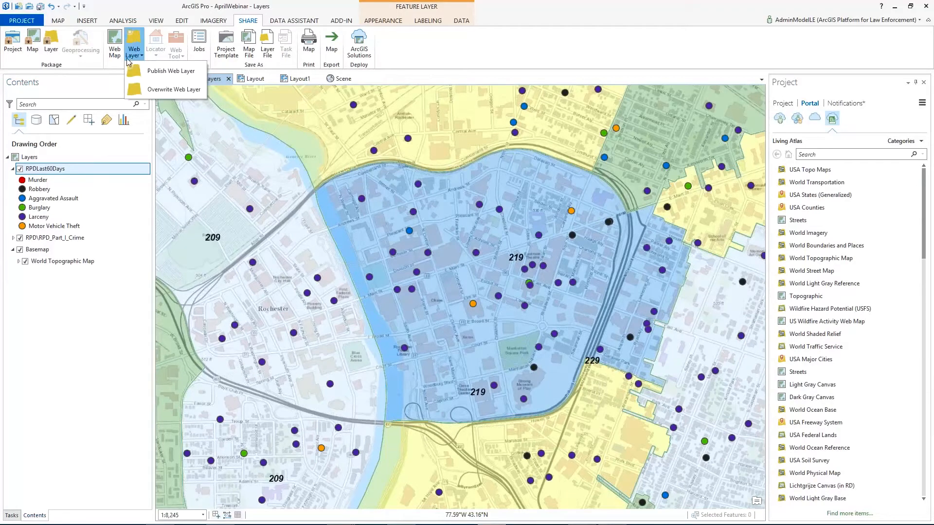
{"action": "left_click", "coordinate": [161, 76]}
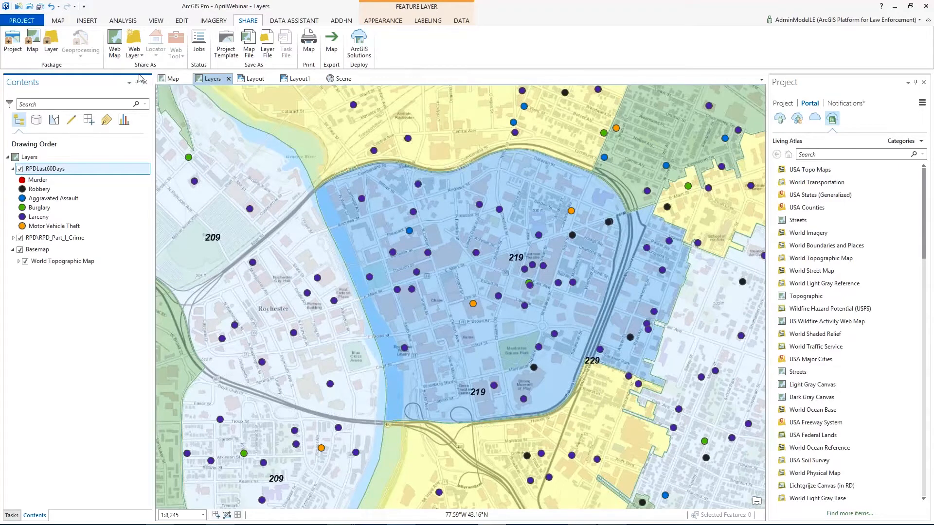
{"action": "left_click", "coordinate": [135, 47]}
{"action": "left_click", "coordinate": [142, 37]}
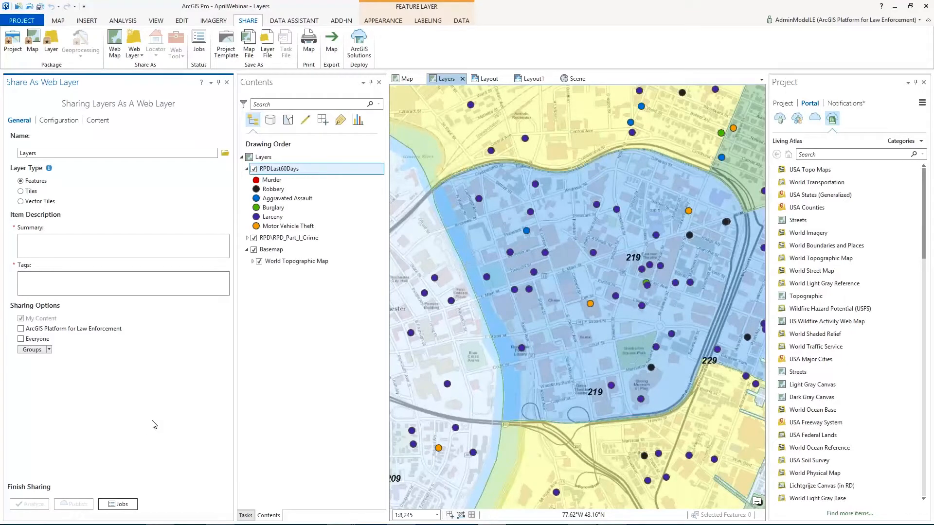
{"action": "left_click", "coordinate": [227, 83]}
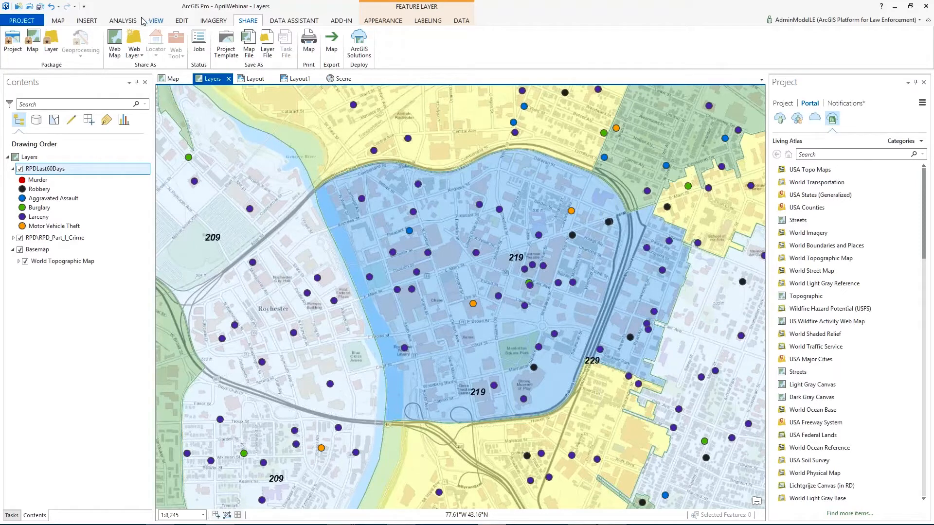
Step: Show the Tasks pane and look up where a new task item is inserted
{"action": "left_click", "coordinate": [95, 21]}
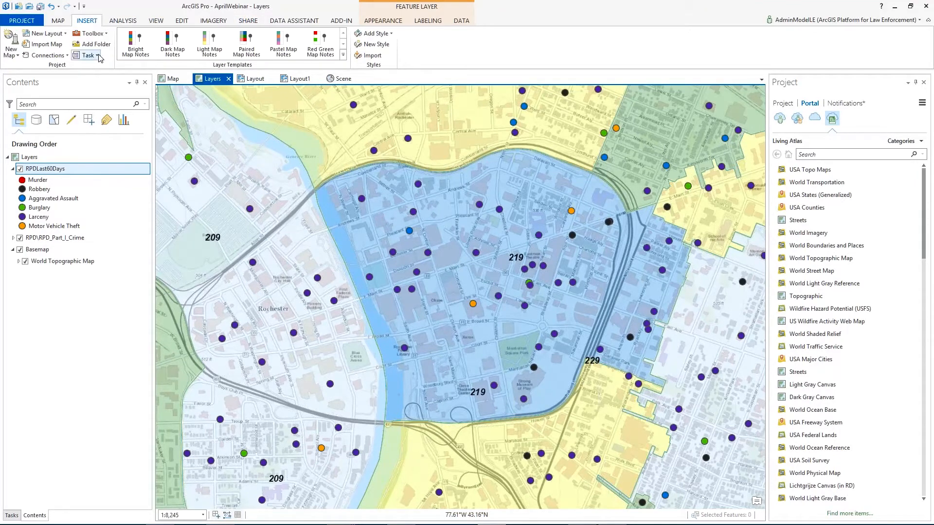
{"action": "left_click", "coordinate": [152, 23]}
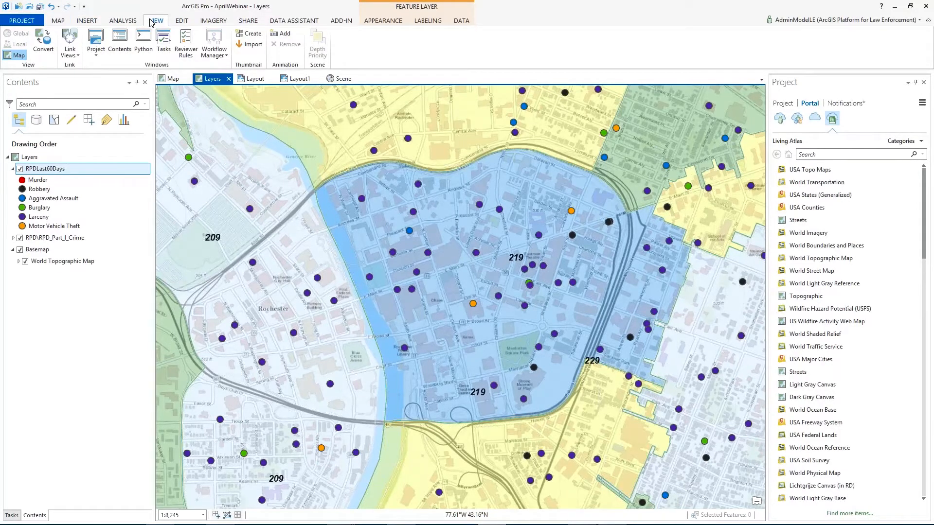
{"action": "left_click", "coordinate": [165, 43]}
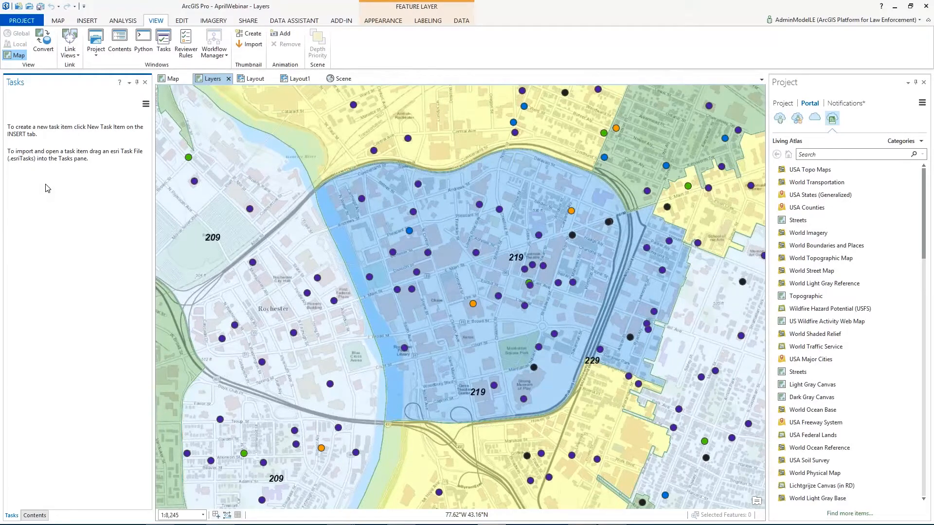
{"action": "left_click", "coordinate": [93, 24]}
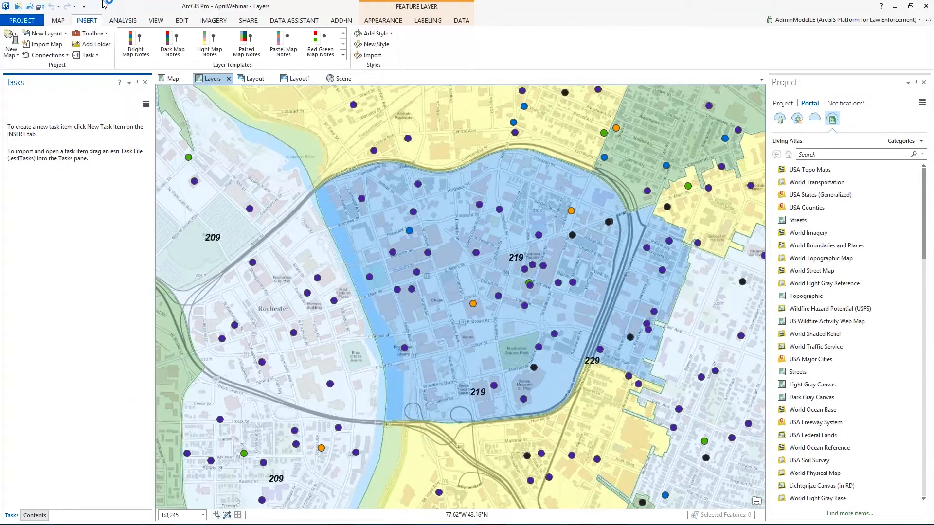
Step: Import the task file KDE Creator Task.esriTasks from the Desktop into the project
{"action": "left_click", "coordinate": [97, 56]}
{"action": "left_click", "coordinate": [102, 83]}
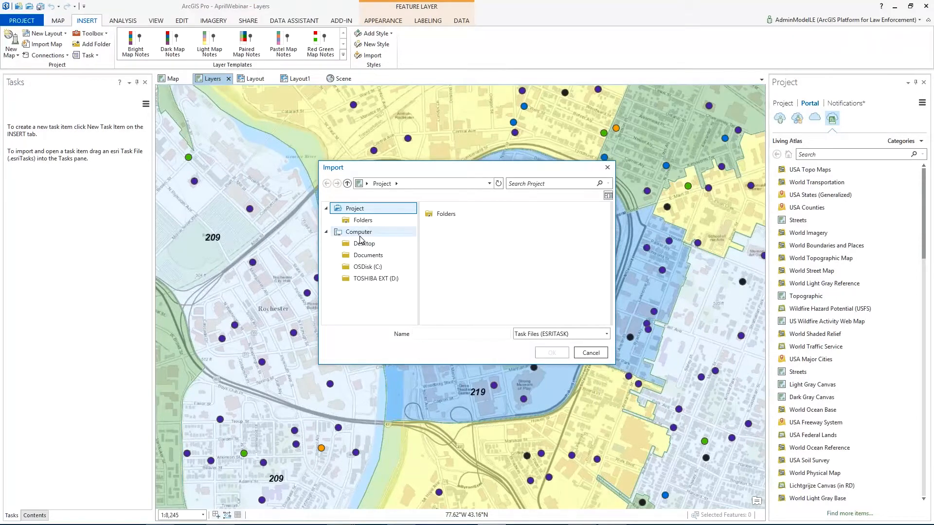
{"action": "left_click", "coordinate": [364, 243]}
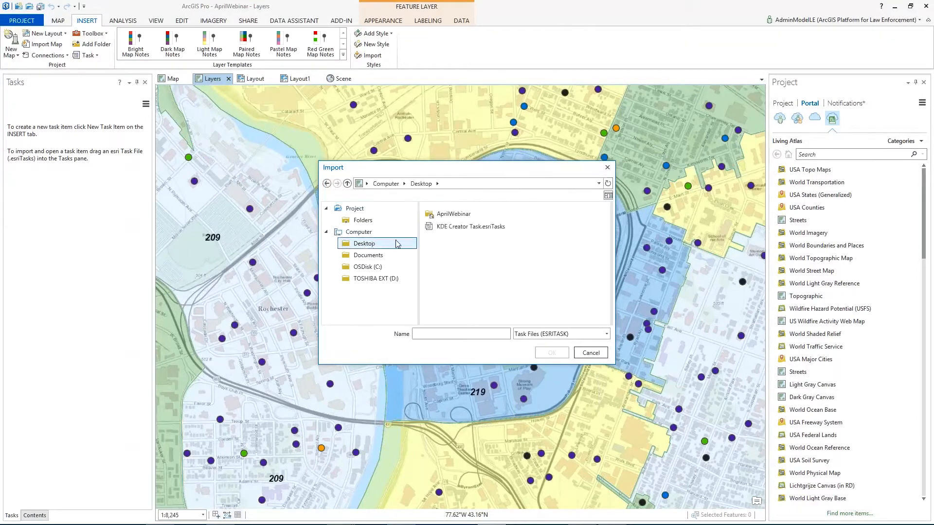
{"action": "left_click", "coordinate": [457, 227]}
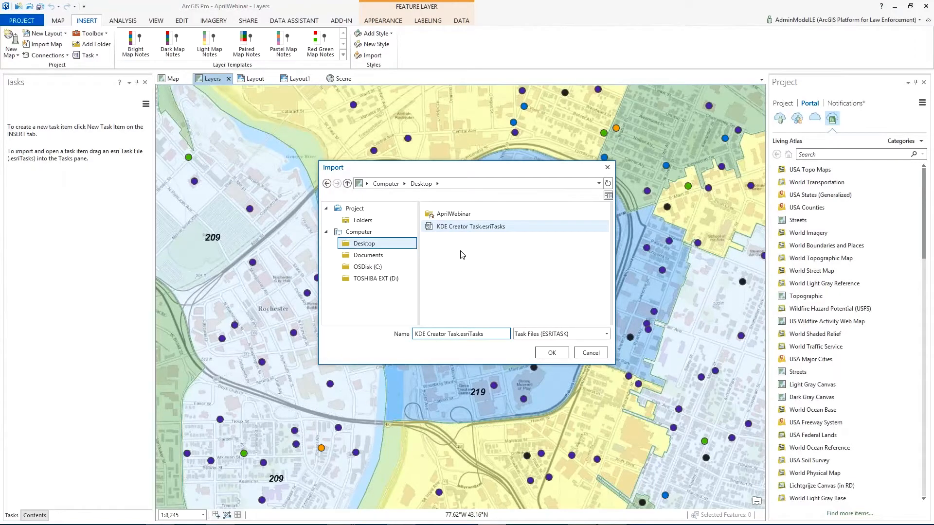
{"action": "left_click", "coordinate": [539, 356]}
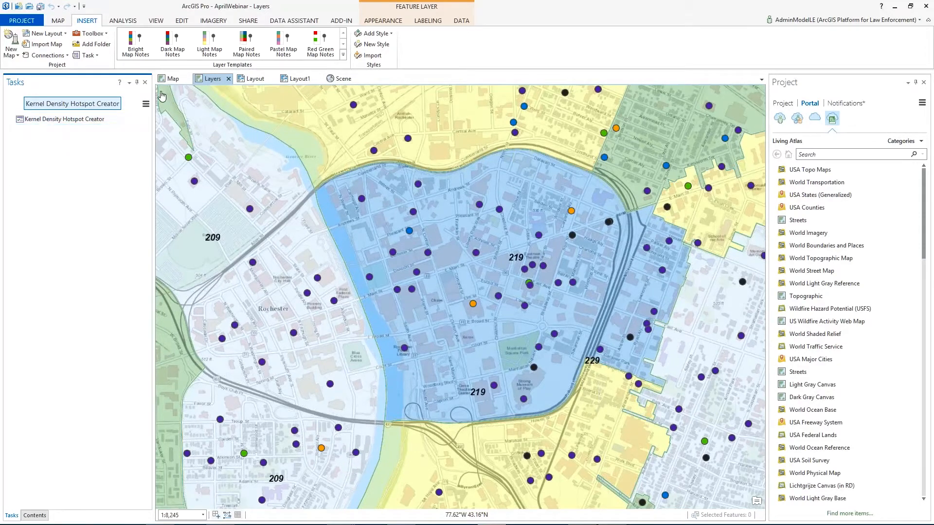
Step: Start the Kernel Density Hotspot Creator task, expand its list of steps, and make the Map view active
{"action": "left_click", "coordinate": [171, 79]}
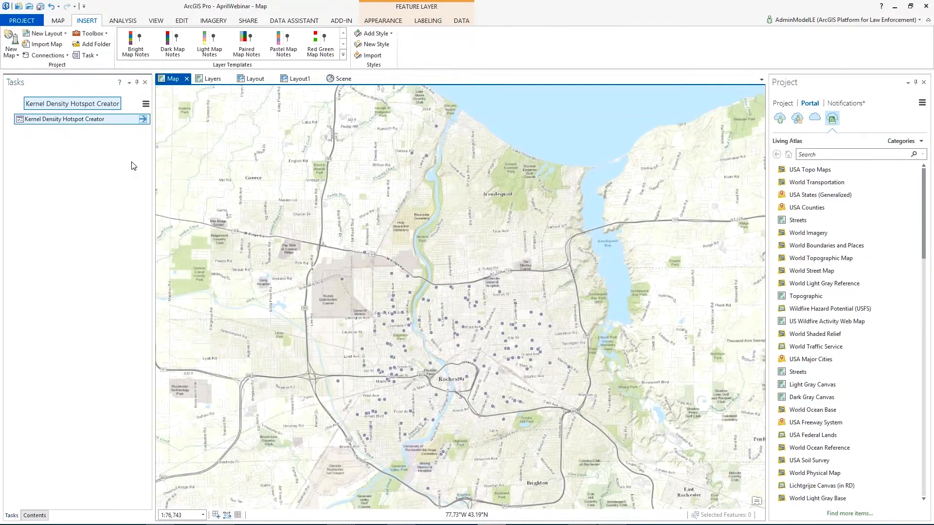
{"action": "left_click", "coordinate": [144, 119]}
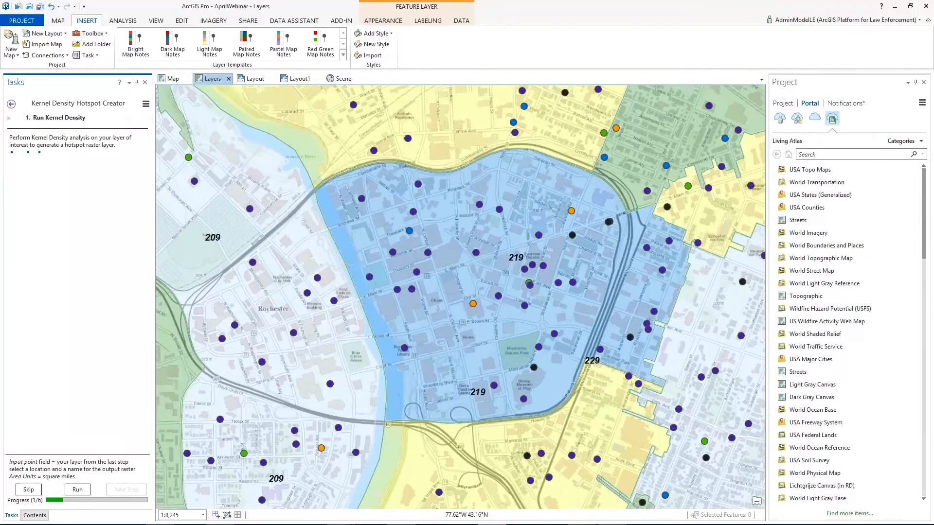
{"action": "left_click", "coordinate": [9, 121]}
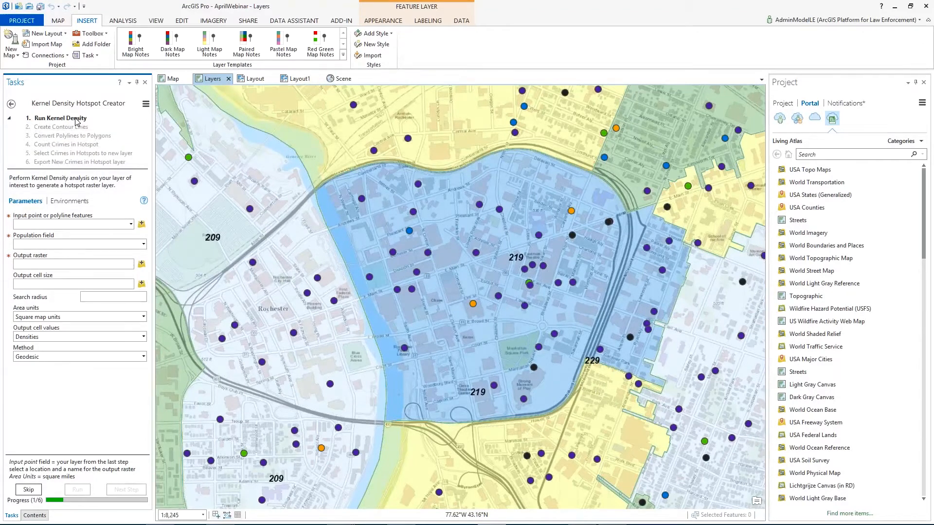
{"action": "left_click", "coordinate": [167, 82]}
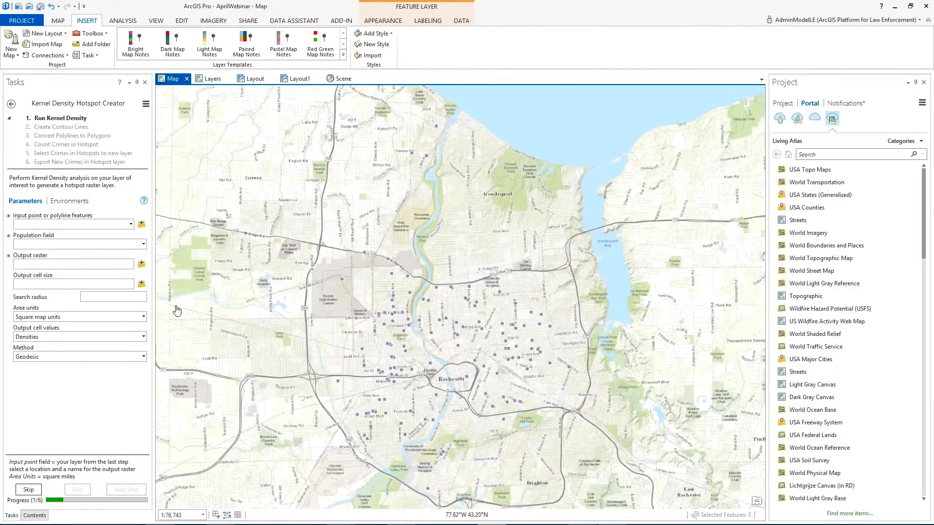
Step: Run Kernel Density on RPDLast60Days with output cell size 50, search radius 1320 and area units in square miles
{"action": "left_click", "coordinate": [132, 224]}
{"action": "left_click", "coordinate": [38, 236]}
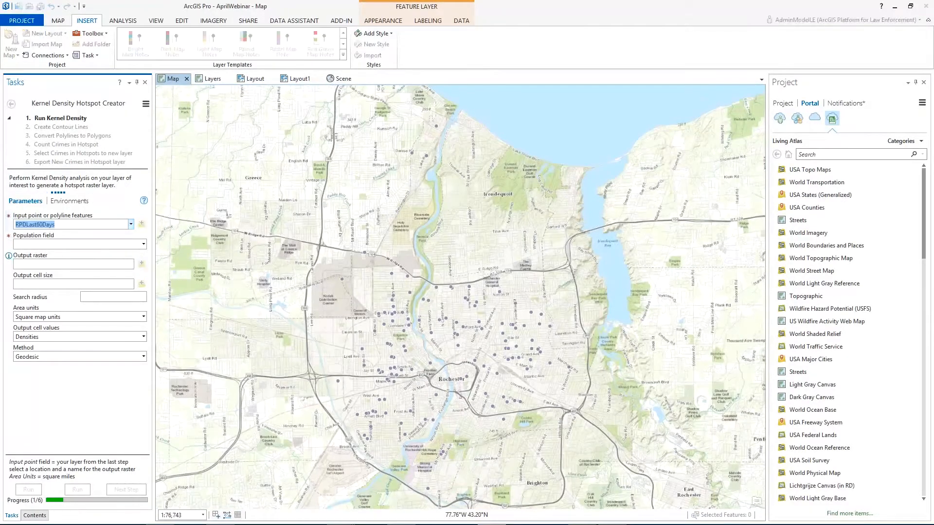
{"action": "left_click", "coordinate": [73, 285]}
{"action": "type", "text": "50"}
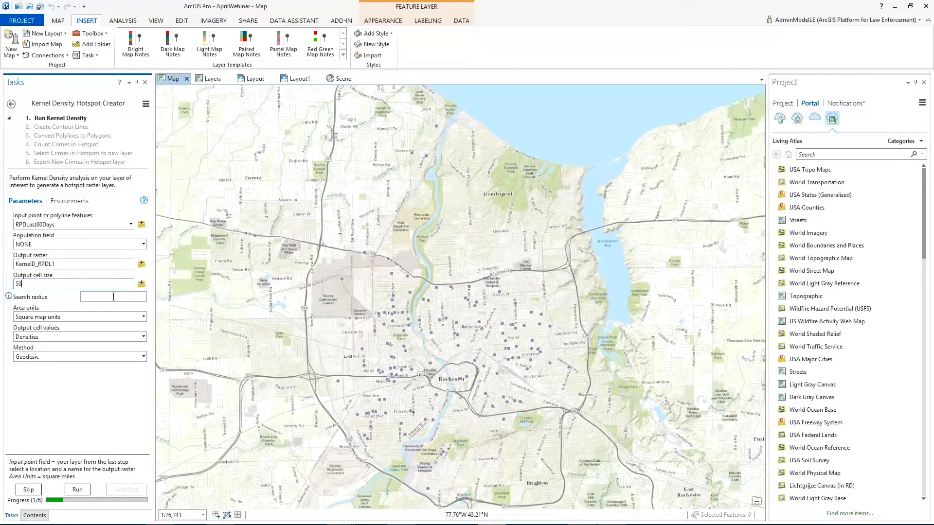
{"action": "left_click", "coordinate": [113, 297]}
{"action": "type", "text": "1320"}
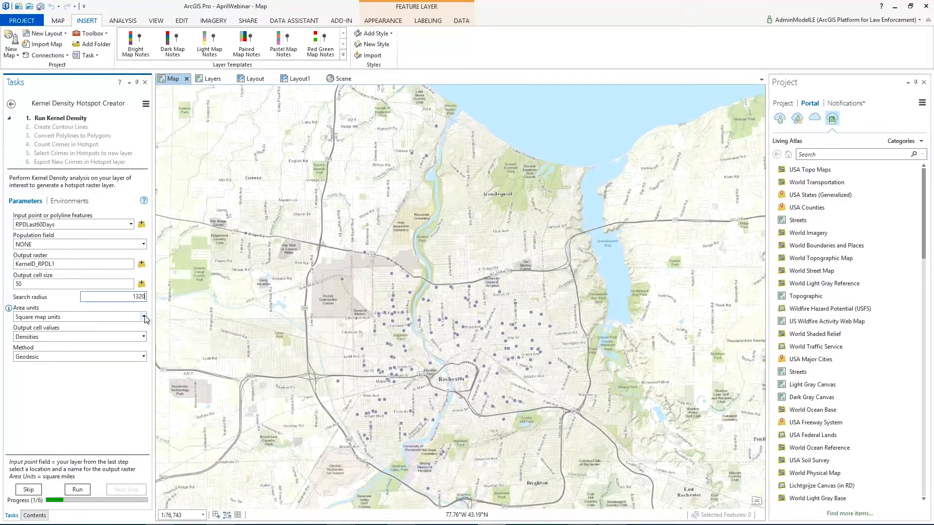
{"action": "left_click", "coordinate": [122, 317]}
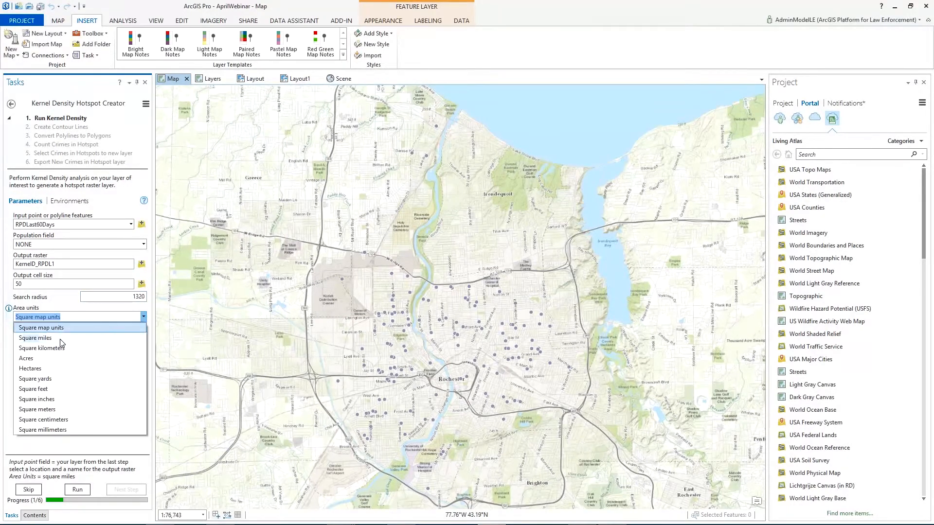
{"action": "left_click", "coordinate": [53, 338]}
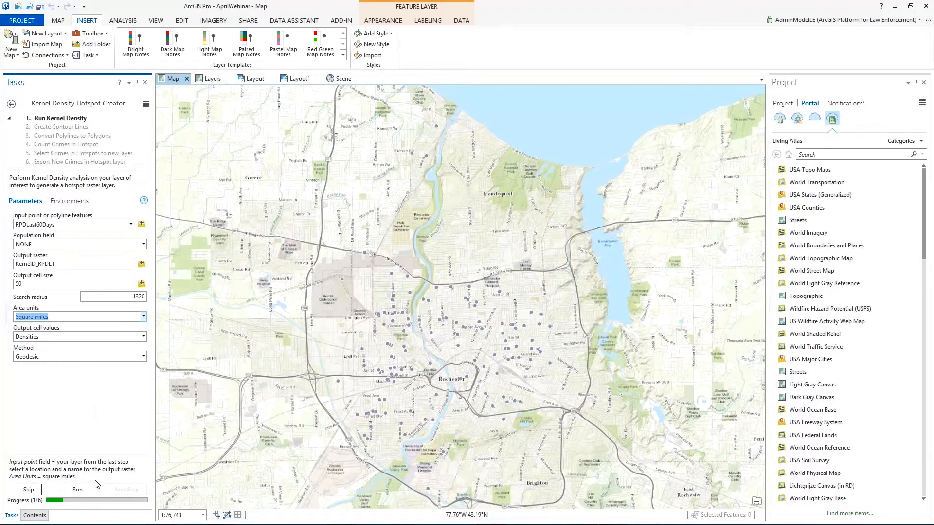
{"action": "left_click", "coordinate": [83, 490]}
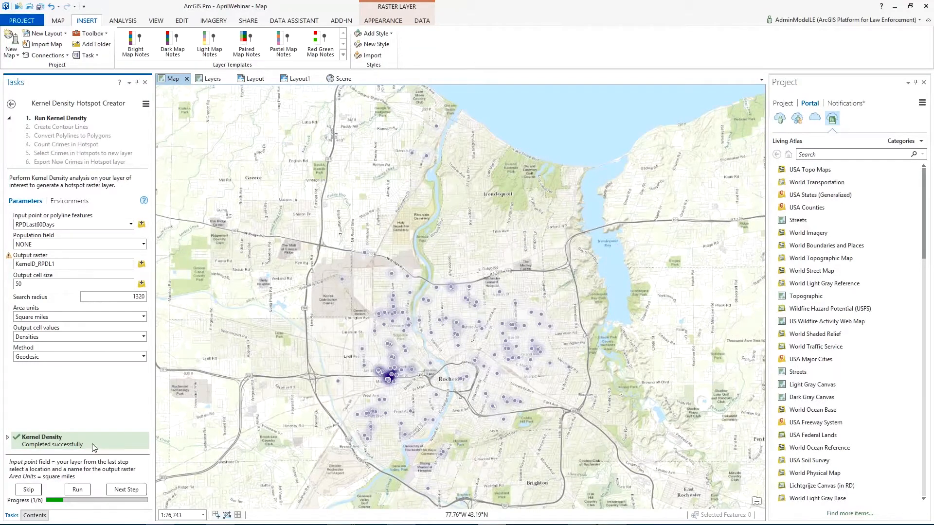
Step: Hide the RPDLast60Days points and inspect the kernel density raster around Rochester
{"action": "left_click", "coordinate": [41, 516]}
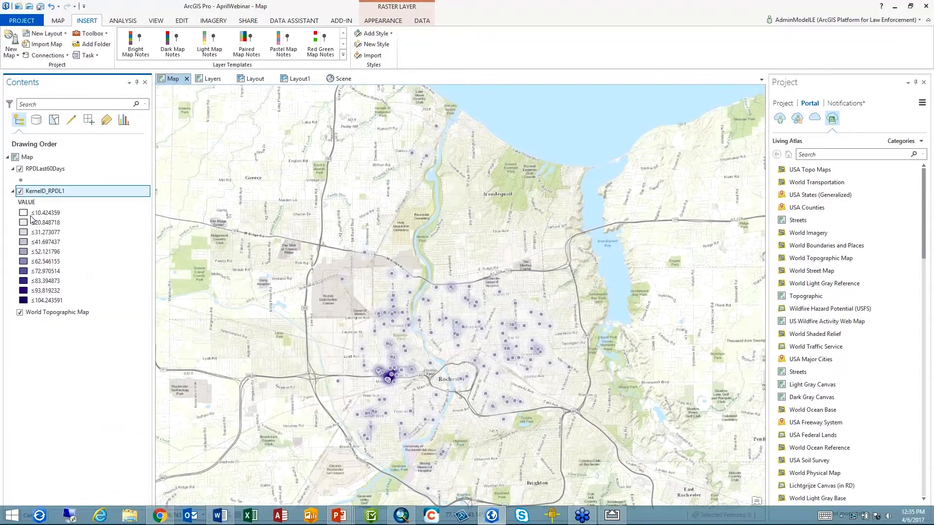
{"action": "left_click", "coordinate": [20, 169]}
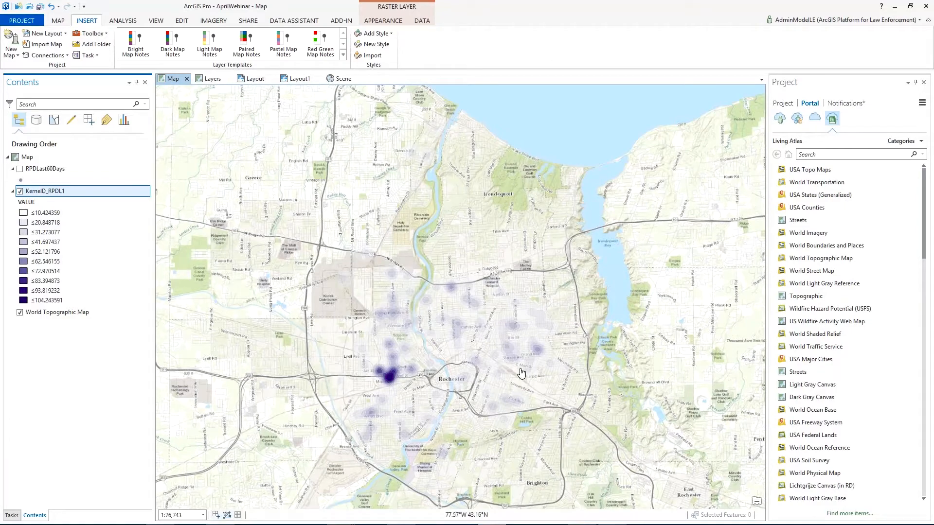
{"action": "scroll", "coordinate": [521, 373], "scroll_direction": "up", "scroll_amount": 2}
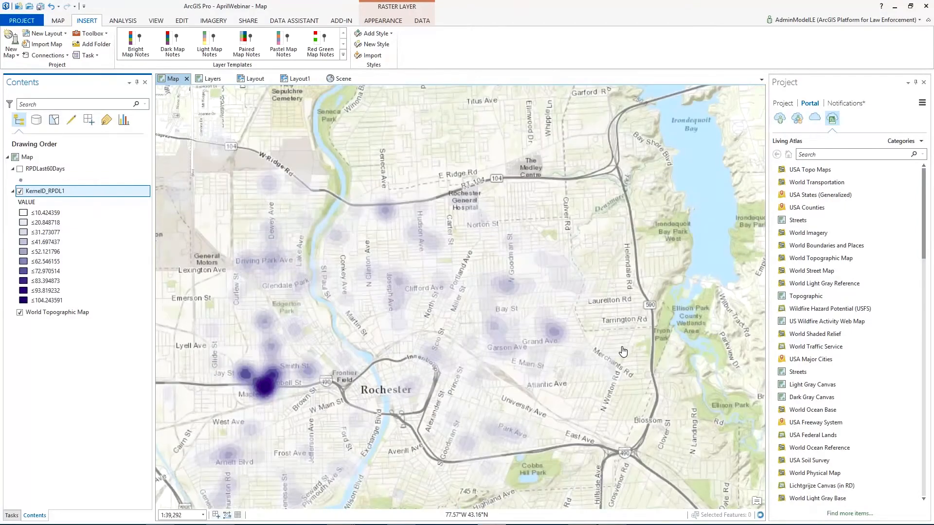
{"action": "left_click_drag", "start_coordinate": [606, 265], "coordinate": [672, 214]}
Step: Advance the task to Create Contour Lines and select the ≤31.273077 class in the density raster's legend
{"action": "left_click", "coordinate": [14, 514]}
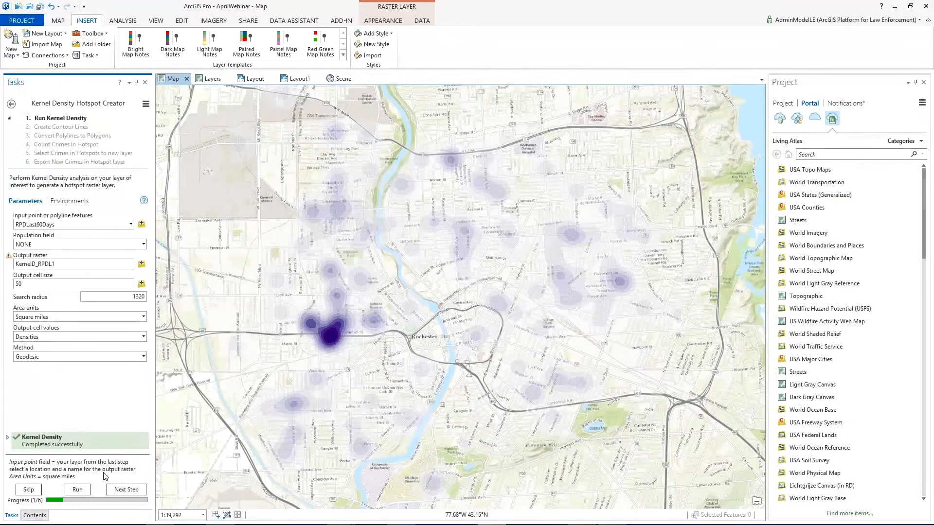
{"action": "left_click", "coordinate": [125, 490]}
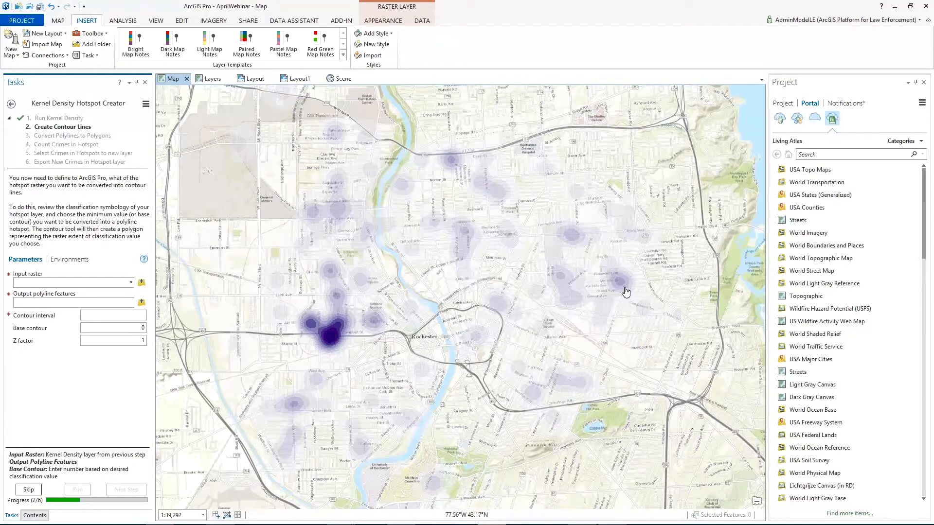
{"action": "left_click", "coordinate": [38, 516]}
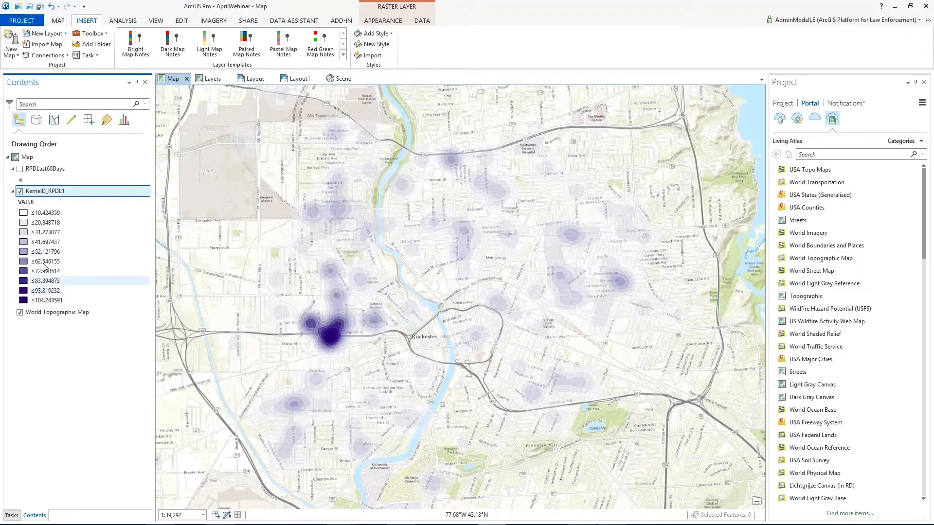
{"action": "left_click", "coordinate": [43, 233]}
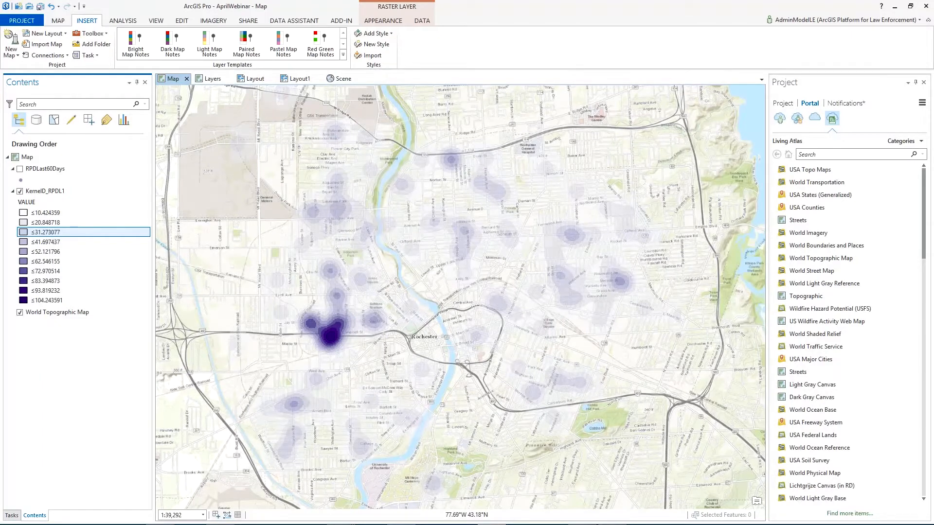
Step: Create contour lines from KernelD_RPDL1 with a base contour of 30 and a contour interval of 105
{"action": "left_click", "coordinate": [10, 515]}
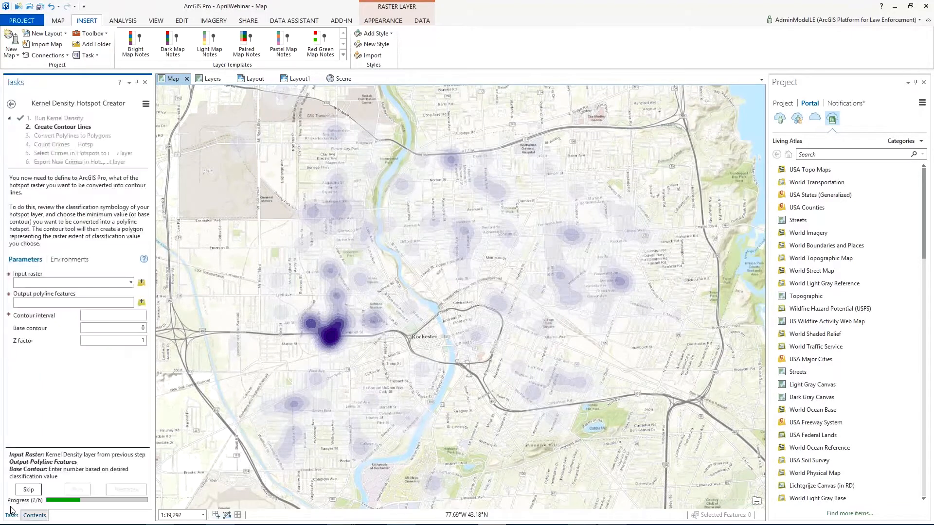
{"action": "left_click", "coordinate": [131, 283]}
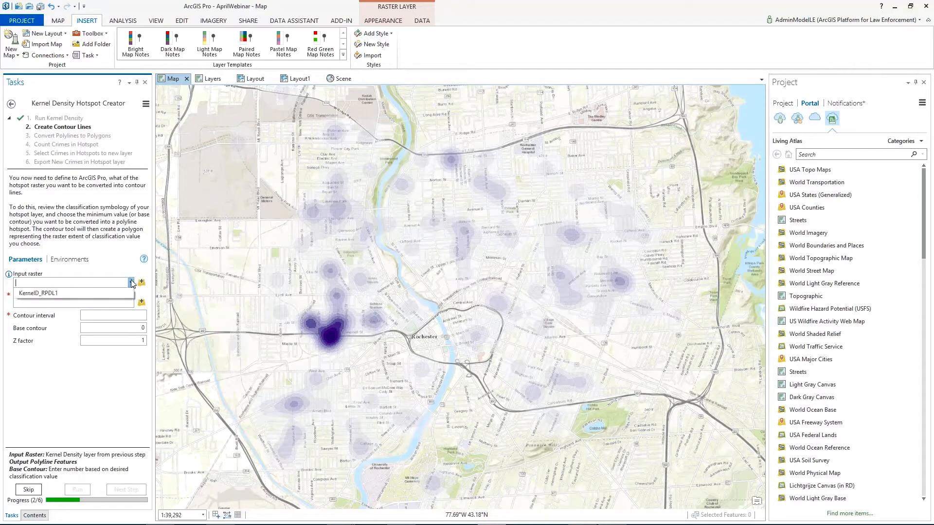
{"action": "left_click", "coordinate": [73, 293]}
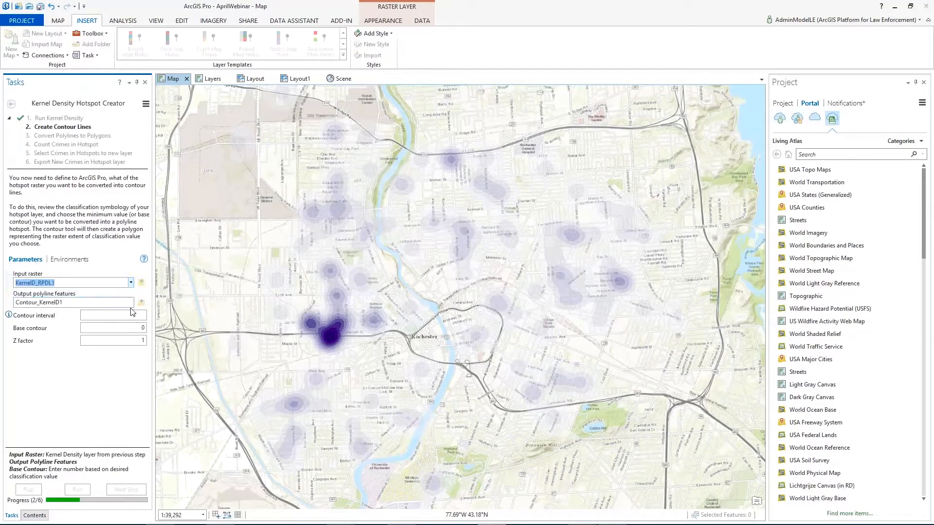
{"action": "left_click", "coordinate": [130, 328]}
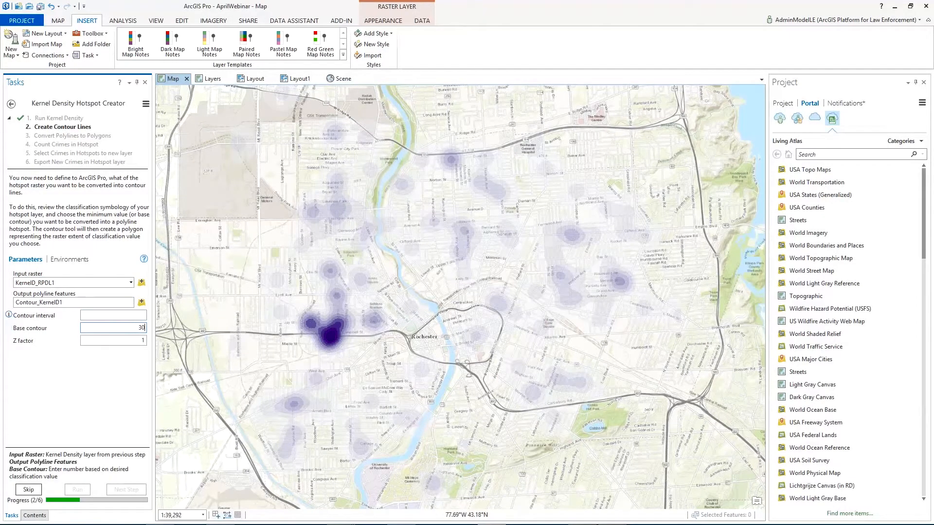
{"action": "left_click", "coordinate": [144, 317]}
{"action": "left_click", "coordinate": [35, 518]}
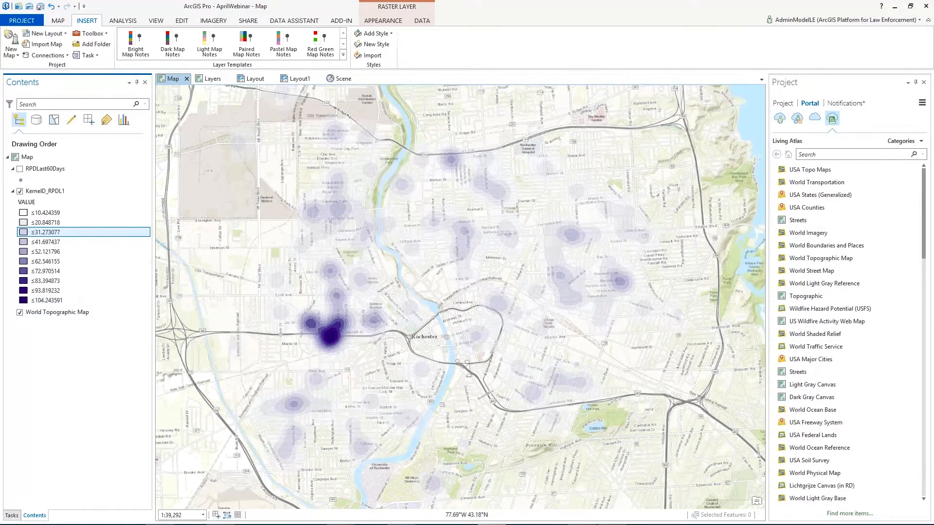
{"action": "left_click", "coordinate": [12, 516]}
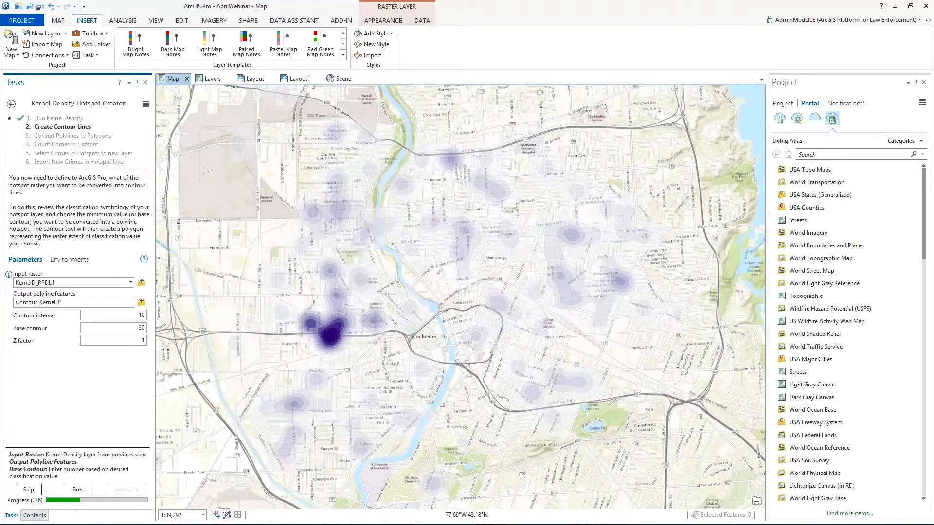
{"action": "type", "text": "1"}
{"action": "left_click", "coordinate": [77, 489]}
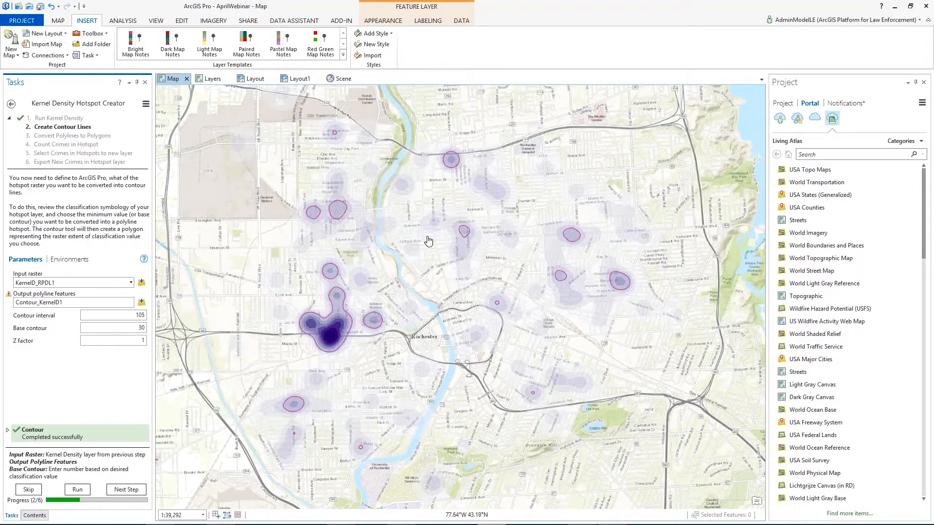
Step: Advance to Convert Polylines to Polygons and convert the Contour_KernelD1 lines into hotspot polygons
{"action": "left_click", "coordinate": [129, 489]}
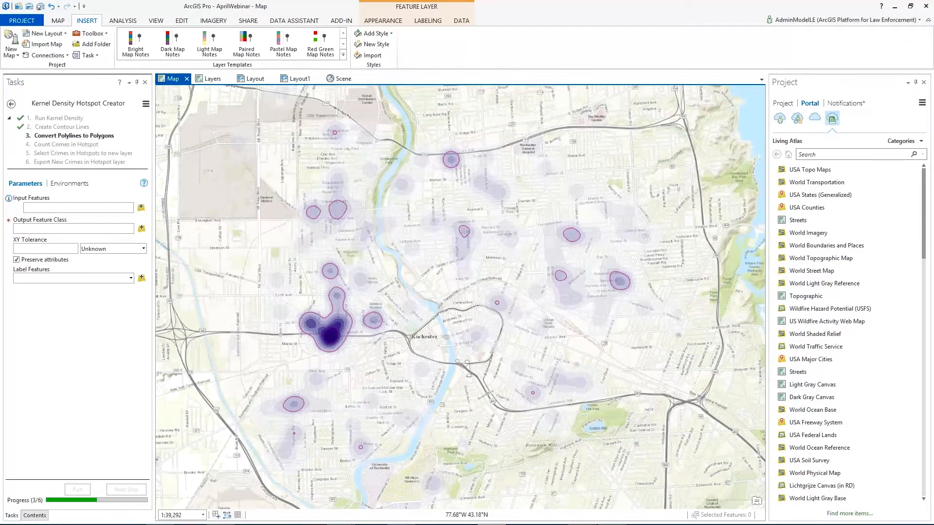
{"action": "left_click", "coordinate": [131, 210]}
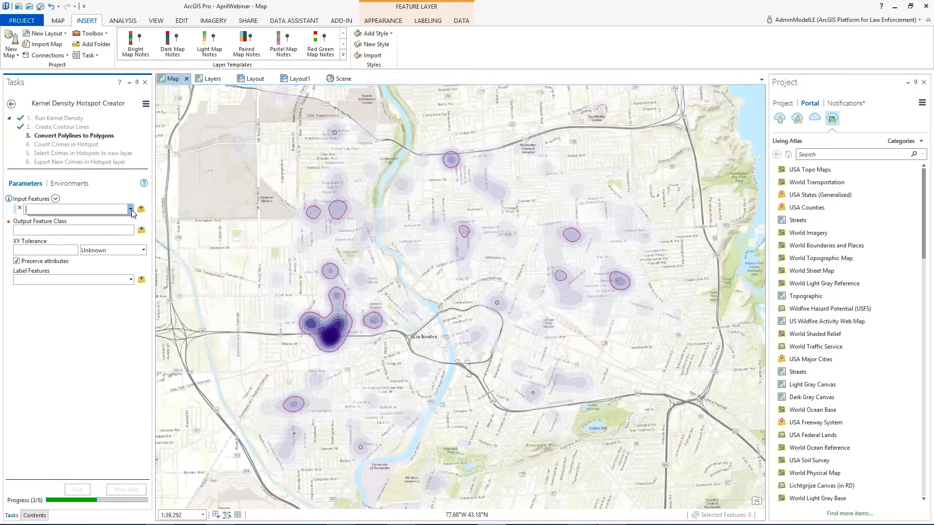
{"action": "left_click", "coordinate": [78, 217]}
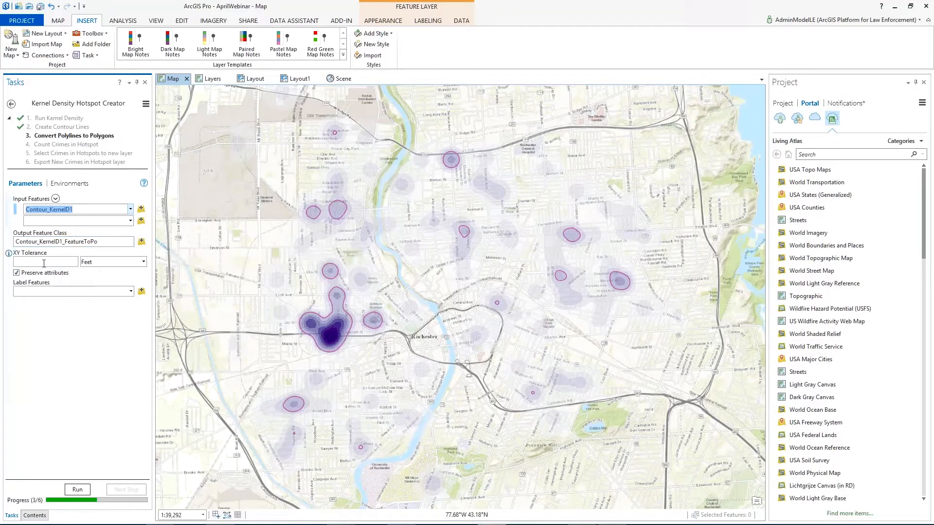
{"action": "left_click", "coordinate": [82, 488]}
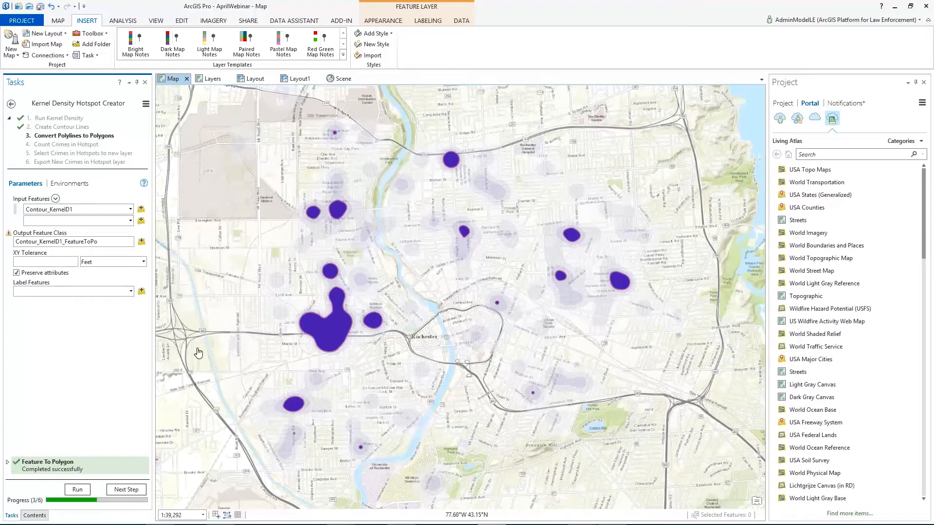
Step: Advance to Count Crimes in Hotspot and summarize RPDLast60Days within the Contour_KernelD1_FeatureToPo polygons
{"action": "left_click", "coordinate": [126, 491]}
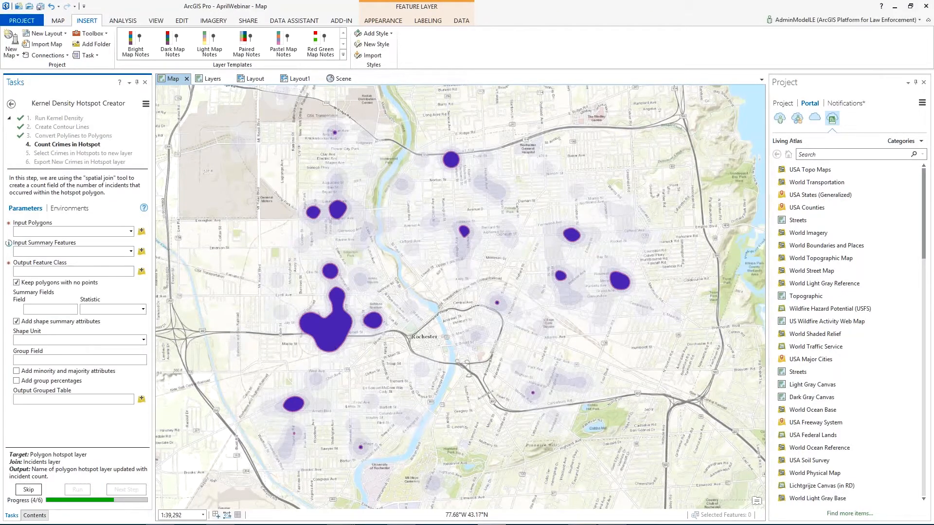
{"action": "left_click", "coordinate": [131, 232]}
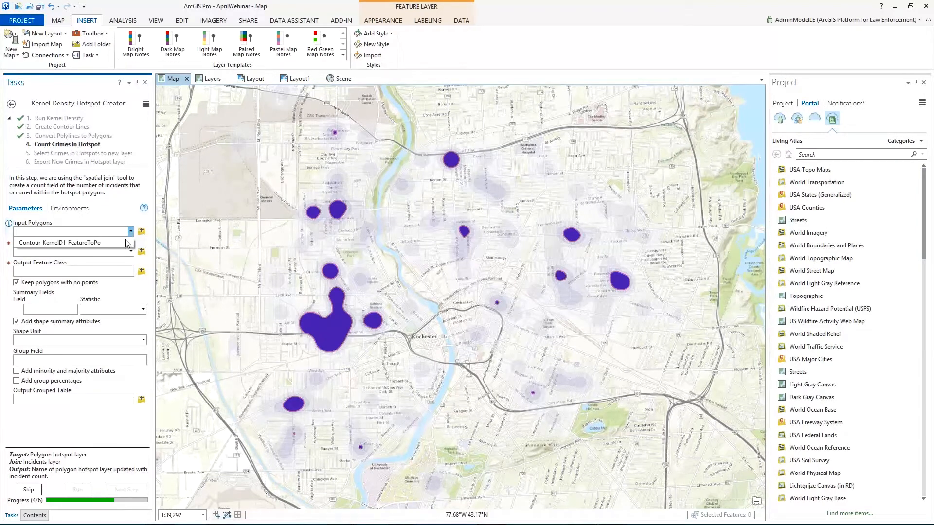
{"action": "left_click", "coordinate": [98, 243]}
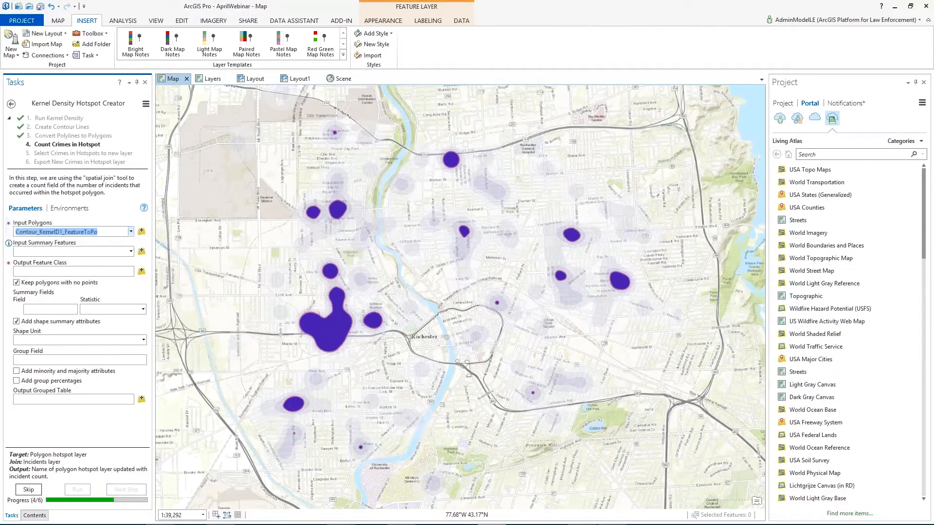
{"action": "left_click", "coordinate": [130, 251]}
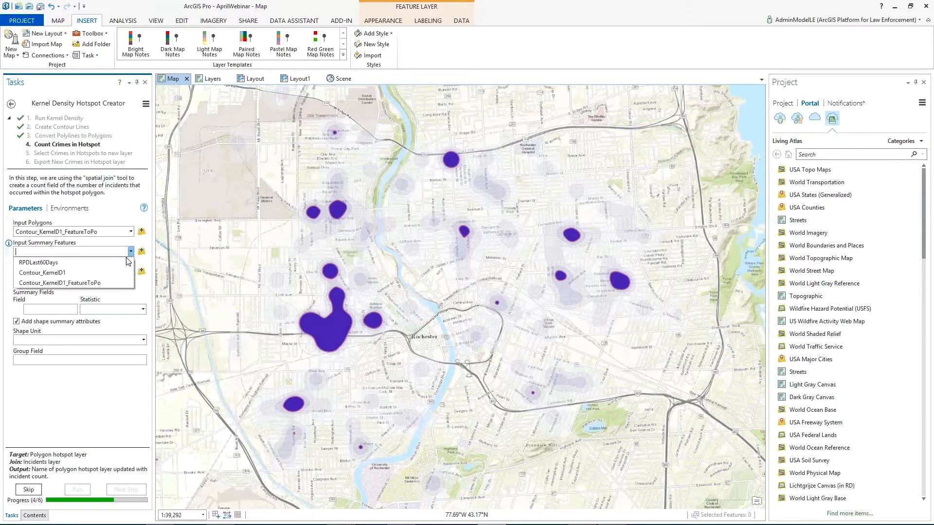
{"action": "left_click", "coordinate": [126, 263]}
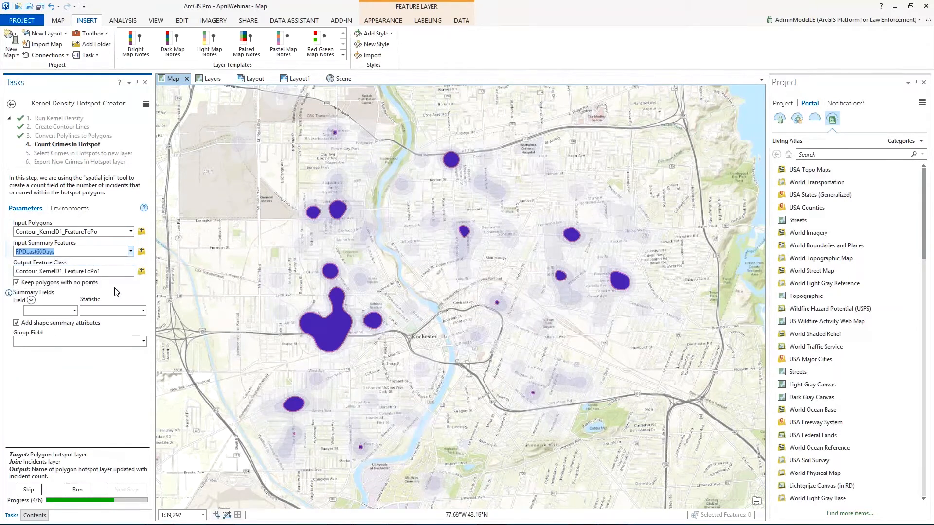
{"action": "left_click", "coordinate": [88, 489]}
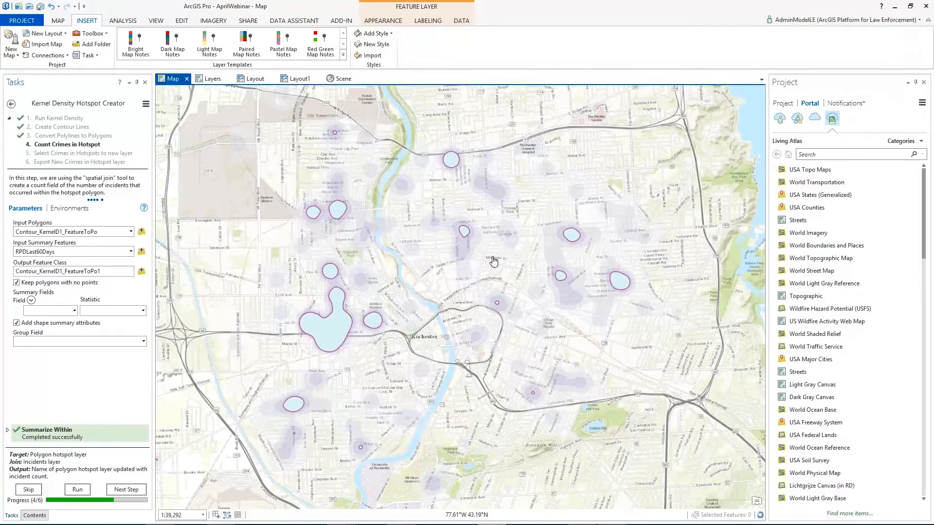
Step: Check the crime point counts of three hotspot polygons in the north and east of the map, closing each pop-up
{"action": "left_click", "coordinate": [451, 159]}
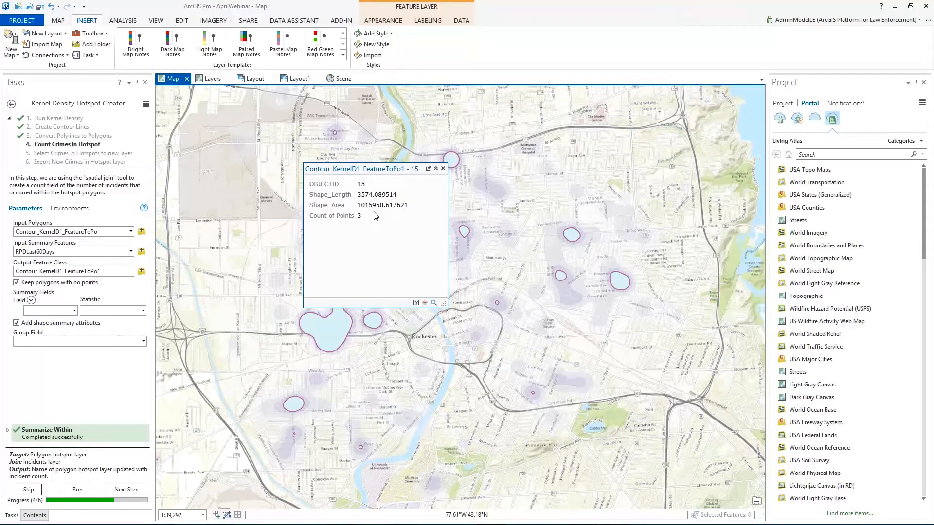
{"action": "left_click", "coordinate": [443, 169]}
{"action": "left_click", "coordinate": [622, 285]}
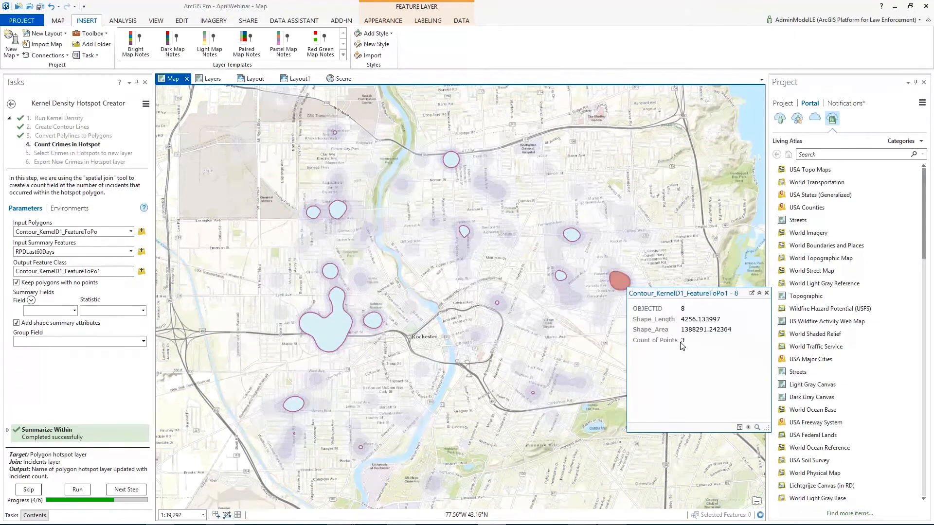
{"action": "left_click", "coordinate": [767, 295]}
{"action": "left_click", "coordinate": [560, 276]}
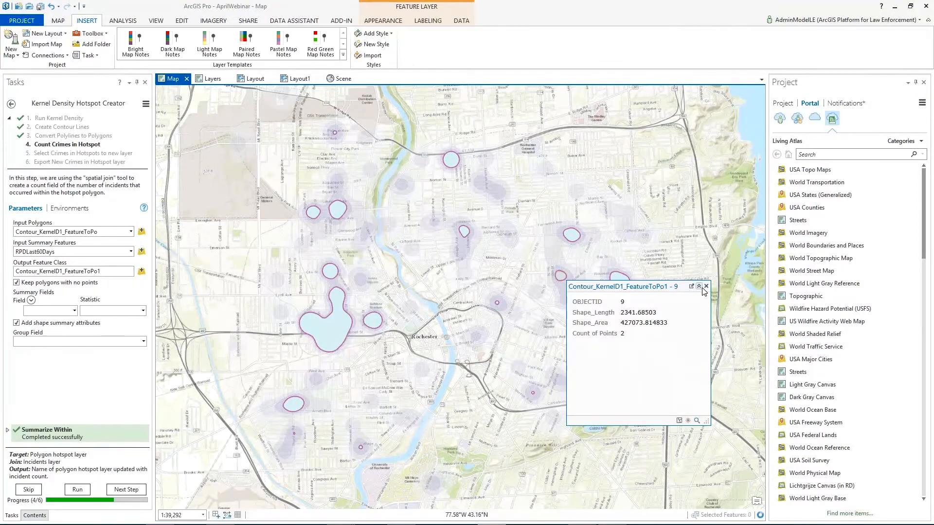
{"action": "left_click", "coordinate": [706, 286]}
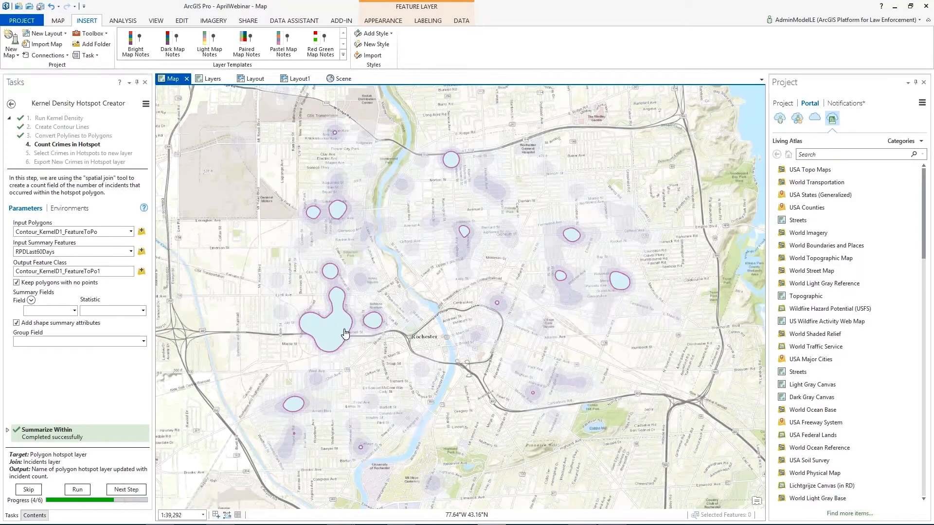
Step: Advance to Select Crimes in Hotspots, select the RPDLast60Days points intersecting Contour_KernelD1_FeatureToPo1, and turn the points' layer on
{"action": "left_click", "coordinate": [125, 490]}
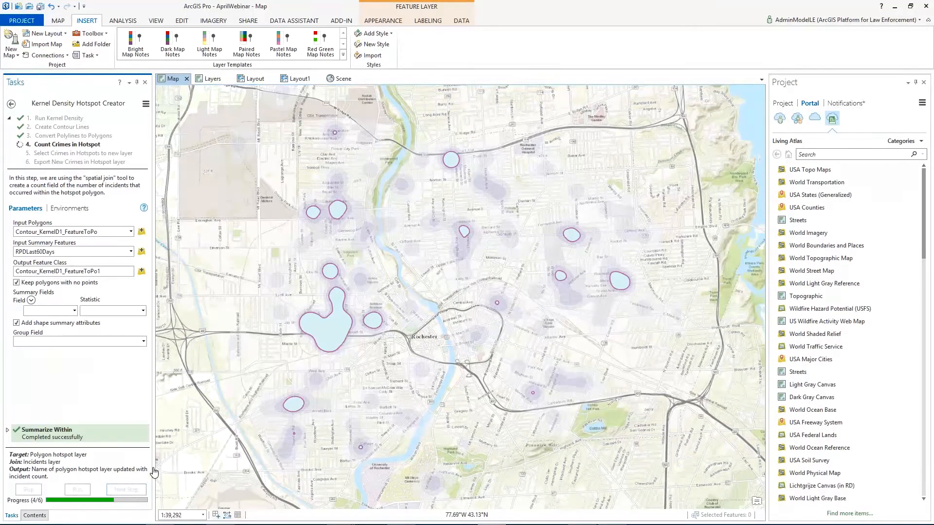
{"action": "left_click", "coordinate": [146, 230]}
{"action": "left_click", "coordinate": [146, 229]}
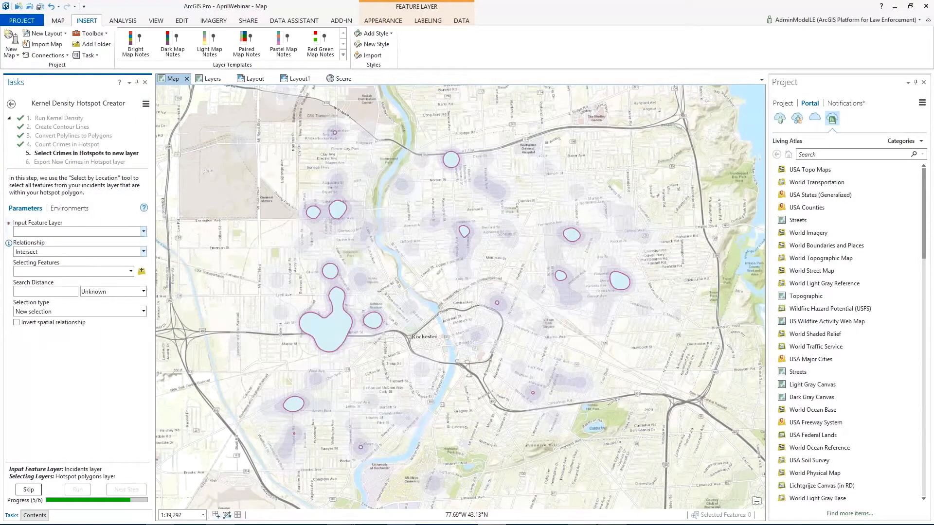
{"action": "left_click", "coordinate": [145, 232]}
{"action": "left_click", "coordinate": [97, 242]}
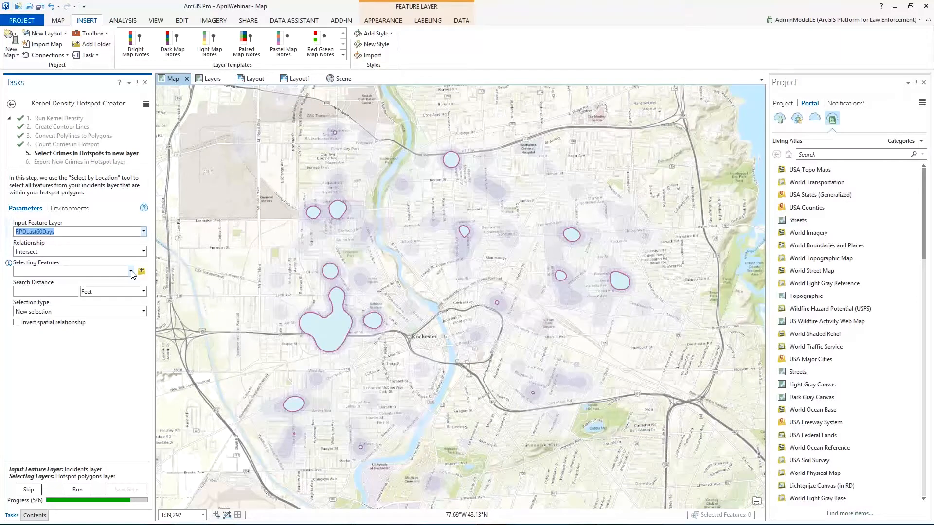
{"action": "left_click", "coordinate": [131, 272]}
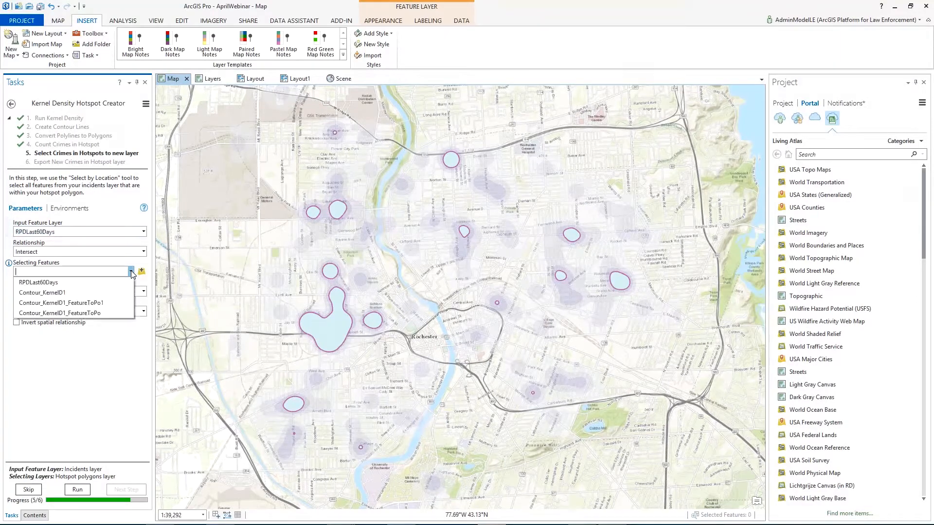
{"action": "left_click", "coordinate": [120, 303]}
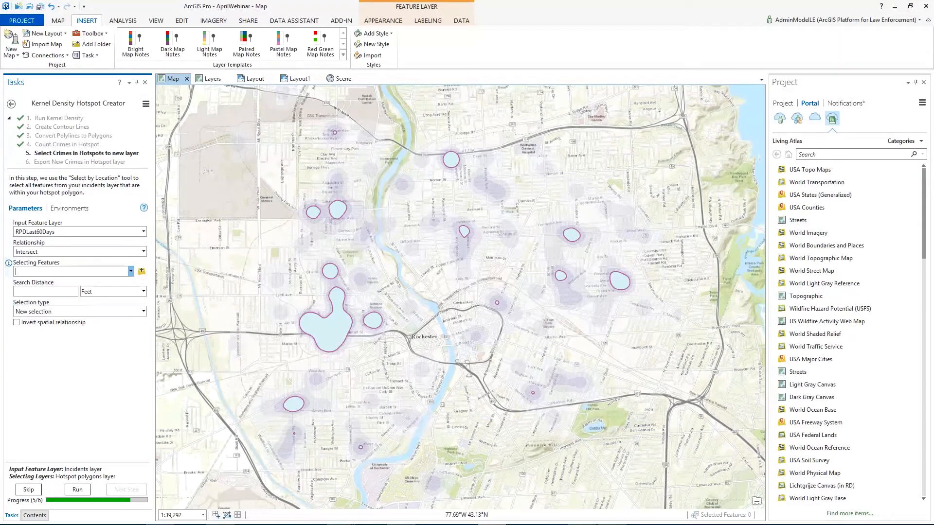
{"action": "left_click", "coordinate": [77, 491]}
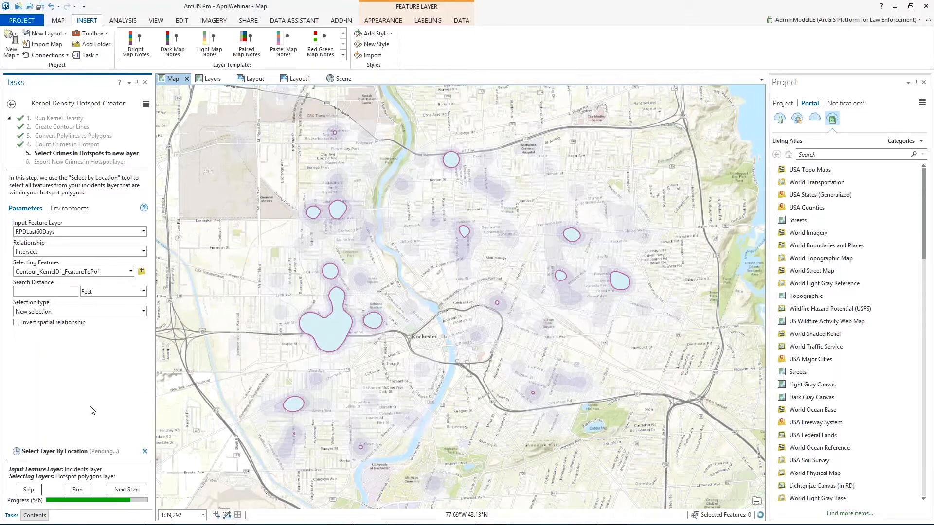
{"action": "left_click", "coordinate": [20, 169]}
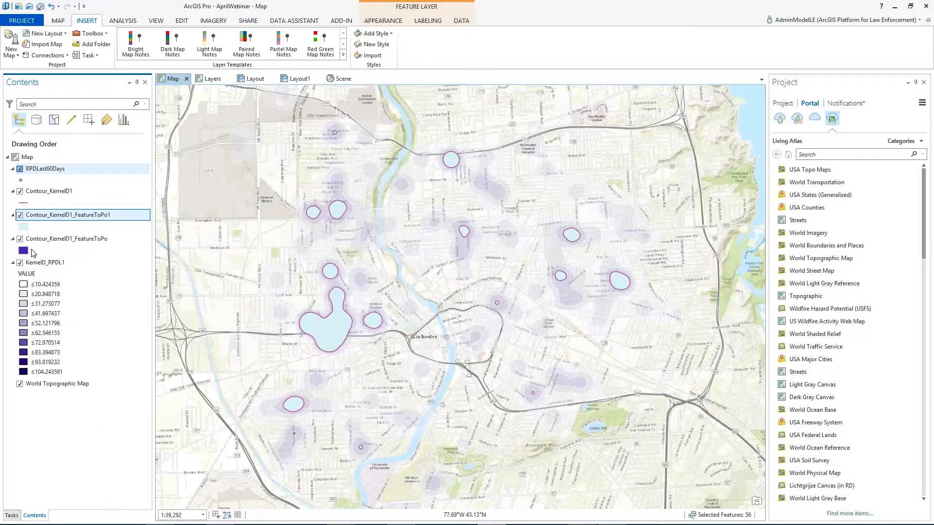
{"action": "left_click", "coordinate": [18, 516]}
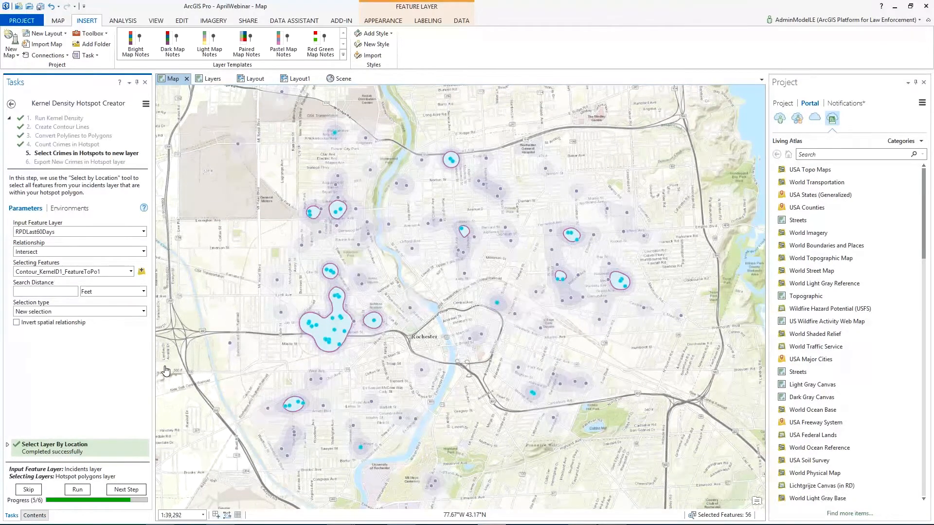
Step: Export the selected RPDLast60Days crimes to a feature class named burgsinhotspot in AprilWebinar.gdb and finish the task
{"action": "left_click", "coordinate": [116, 487]}
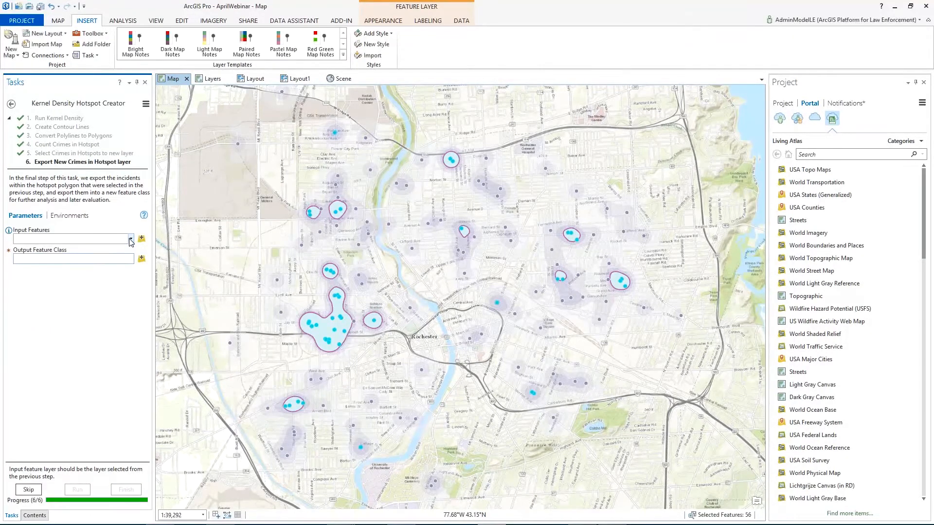
{"action": "left_click", "coordinate": [131, 239]}
{"action": "left_click", "coordinate": [119, 250]}
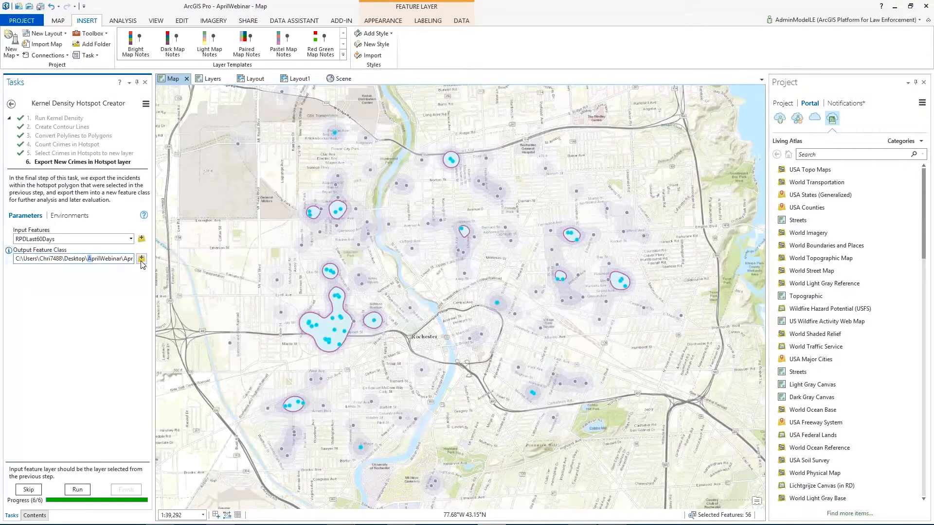
{"action": "left_click_drag", "start_coordinate": [123, 259], "coordinate": [164, 266]}
{"action": "left_click_drag", "start_coordinate": [59, 259], "coordinate": [139, 263]}
{"action": "key", "text": "BackSpace"}
{"action": "key", "text": "BackSpace"}
{"action": "type", "text": "burgsinhotspot"}
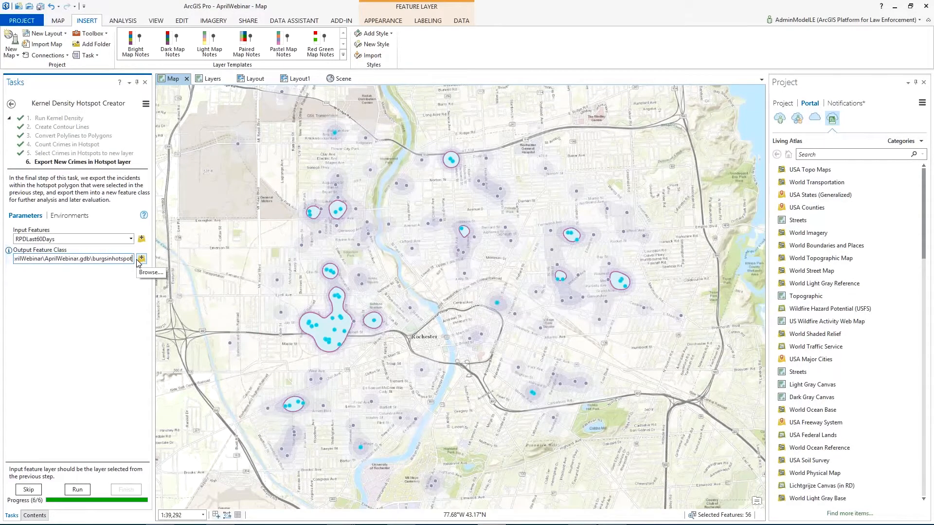
{"action": "left_click", "coordinate": [77, 489]}
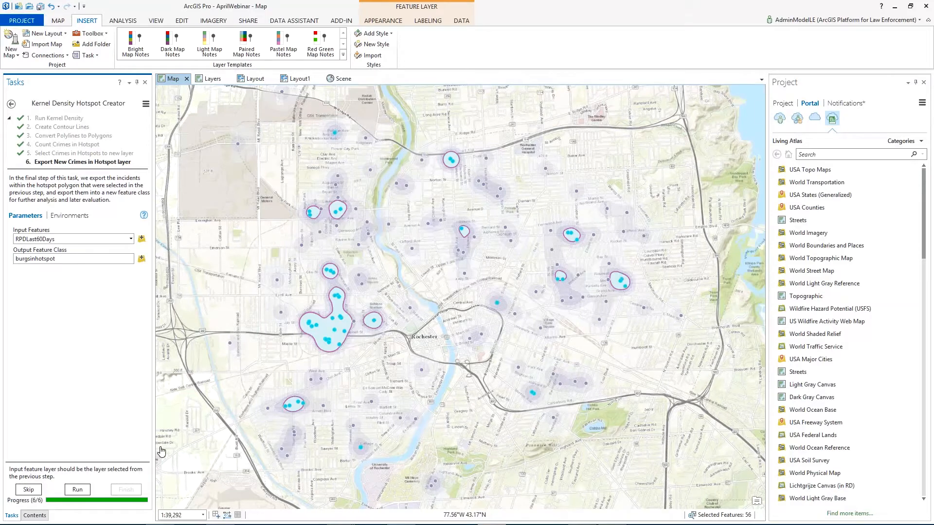
{"action": "left_click", "coordinate": [72, 491]}
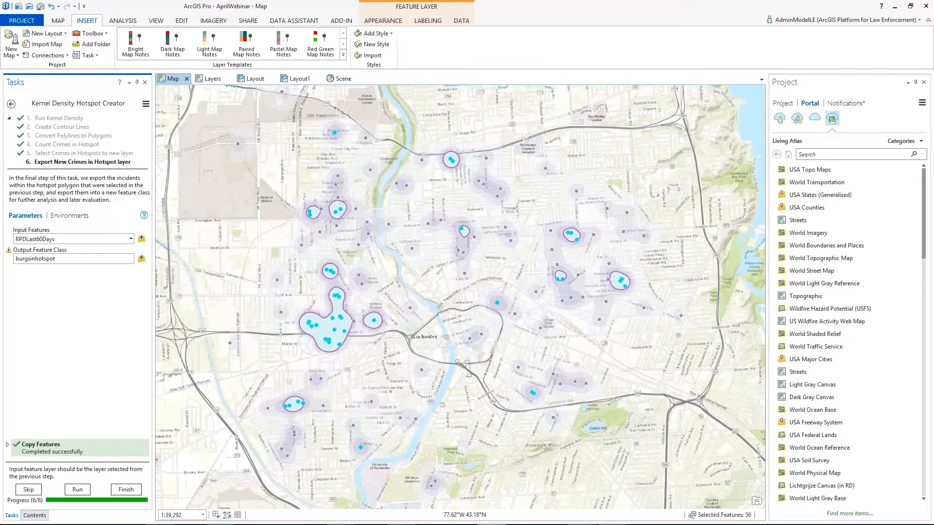
{"action": "left_click", "coordinate": [126, 491]}
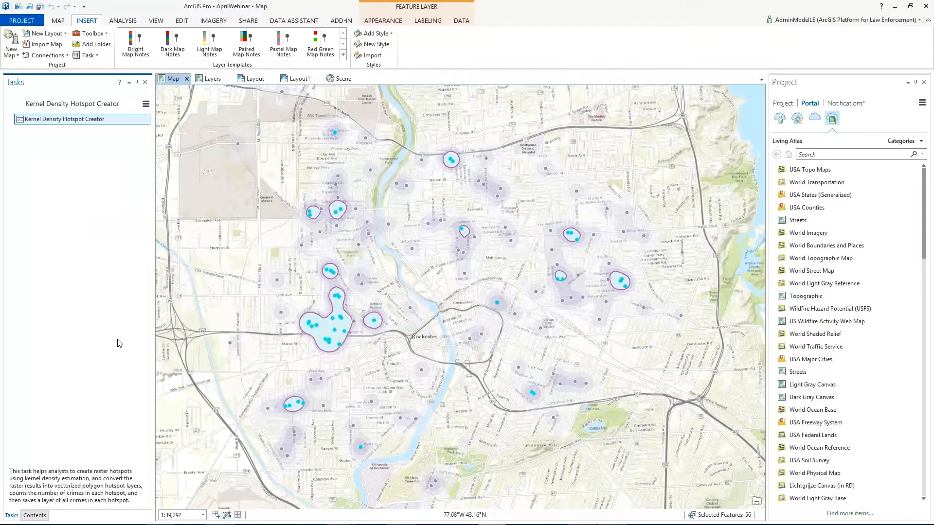
Step: Clear the feature selection and hide the RPDLast60Days layer so only the burgsinhotspot points are drawn
{"action": "left_click", "coordinate": [58, 21]}
{"action": "left_click", "coordinate": [291, 44]}
{"action": "left_click", "coordinate": [39, 516]}
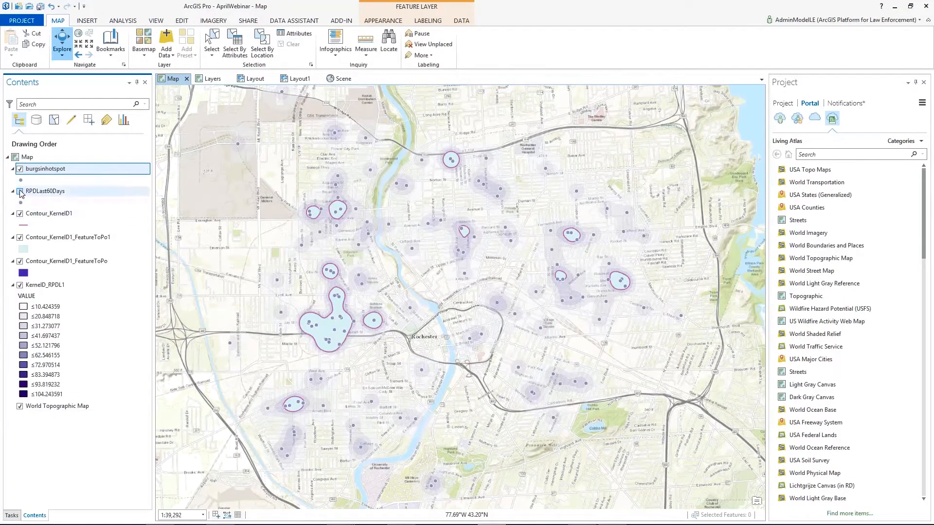
{"action": "left_click", "coordinate": [20, 192]}
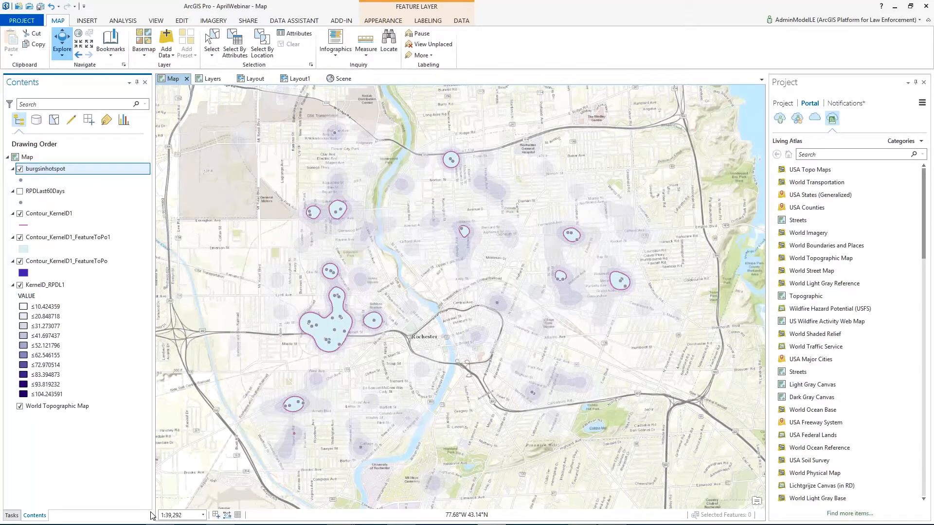
Step: Switch to the PowerPoint slide show and bring up the Solution Deployment Tool for ArcGIS Pro slide
{"action": "mouse_move", "coordinate": [106, 524]}
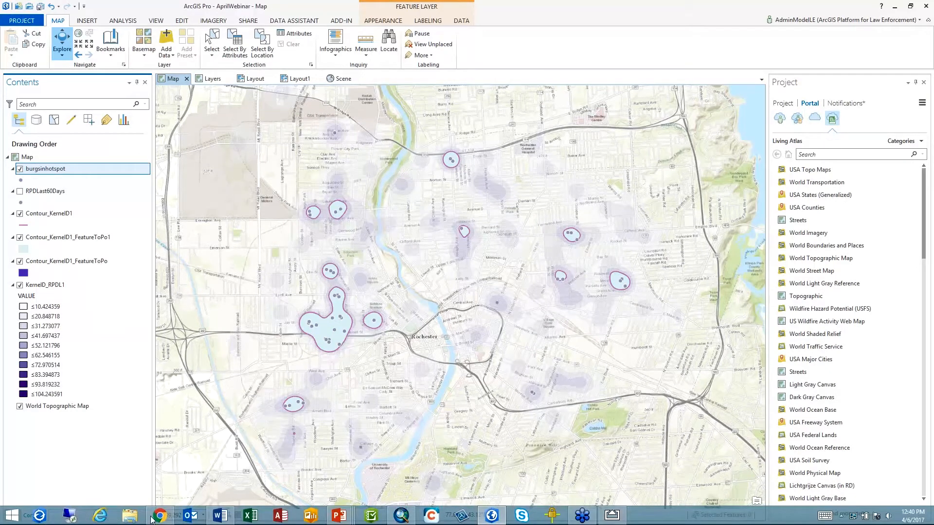
{"action": "mouse_move", "coordinate": [342, 519]}
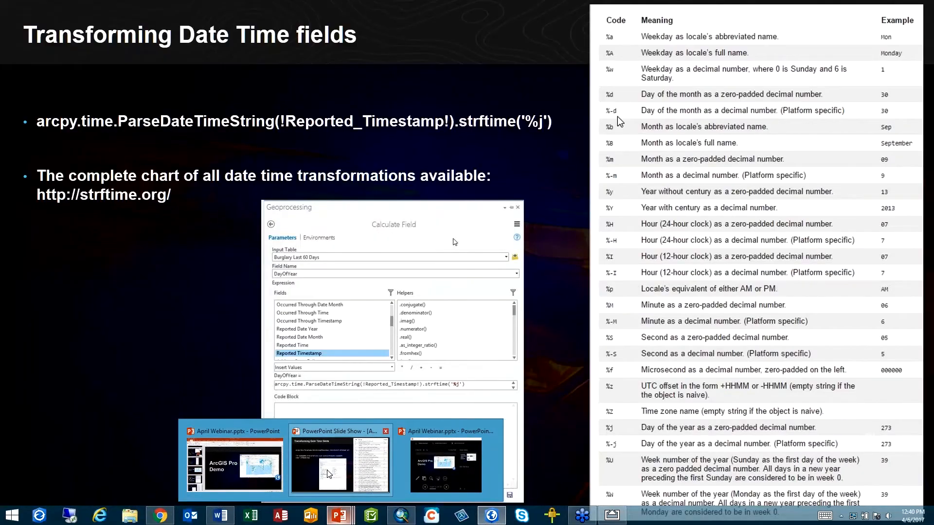
{"action": "left_click", "coordinate": [328, 475]}
{"action": "left_click", "coordinate": [310, 413]}
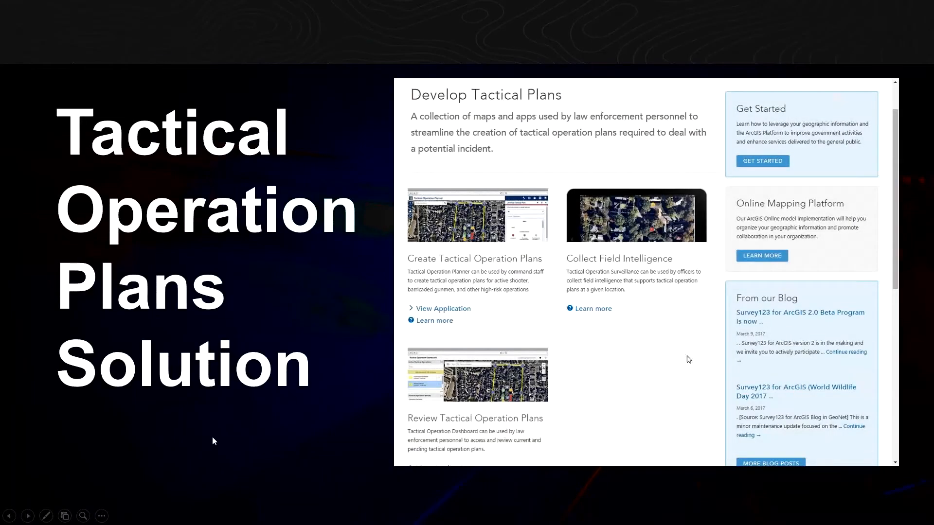
{"action": "left_click", "coordinate": [212, 438]}
{"action": "key", "text": "Left"}
{"action": "key", "text": "Left"}
{"action": "key", "text": "Left"}
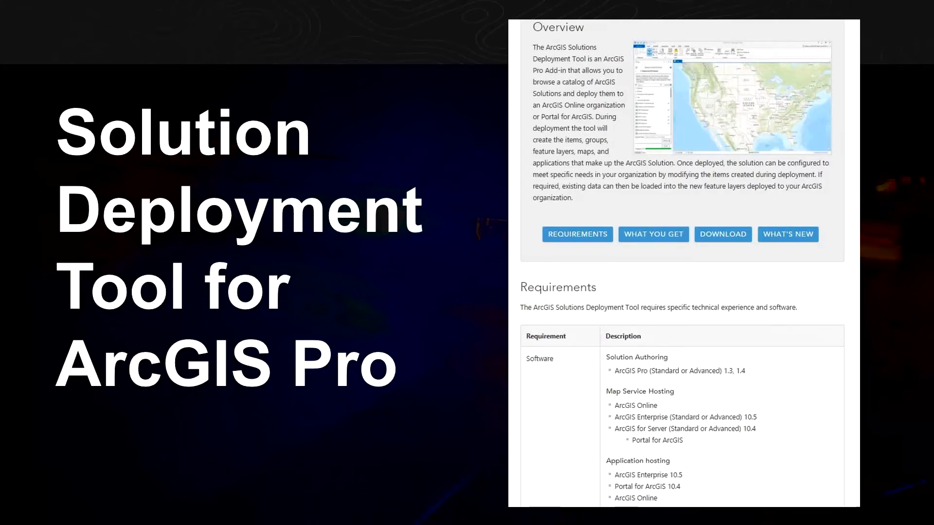
Step: Switch to Chrome and bring up the ArcGIS Solutions home page
{"action": "key", "text": "alt+Tab"}
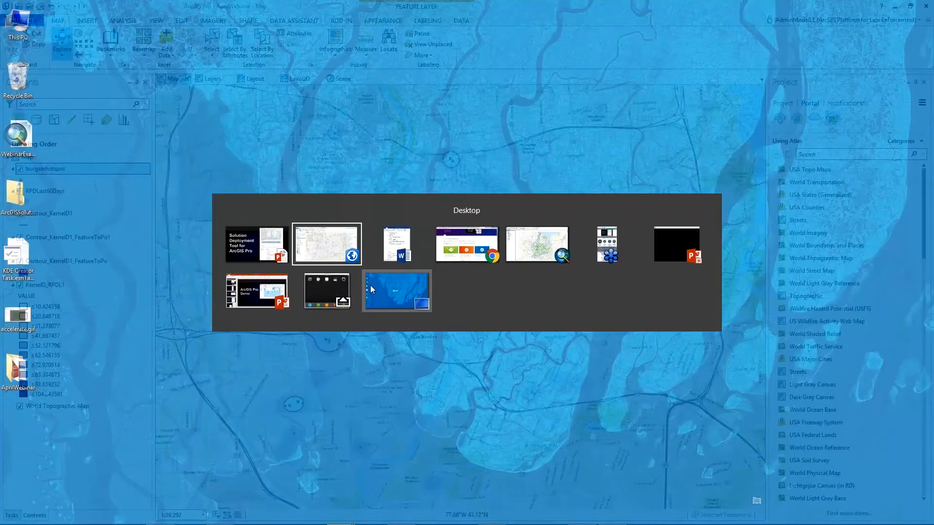
{"action": "key", "text": "alt+Tab"}
{"action": "key", "text": "alt+Tab"}
{"action": "key", "text": "alt+Tab"}
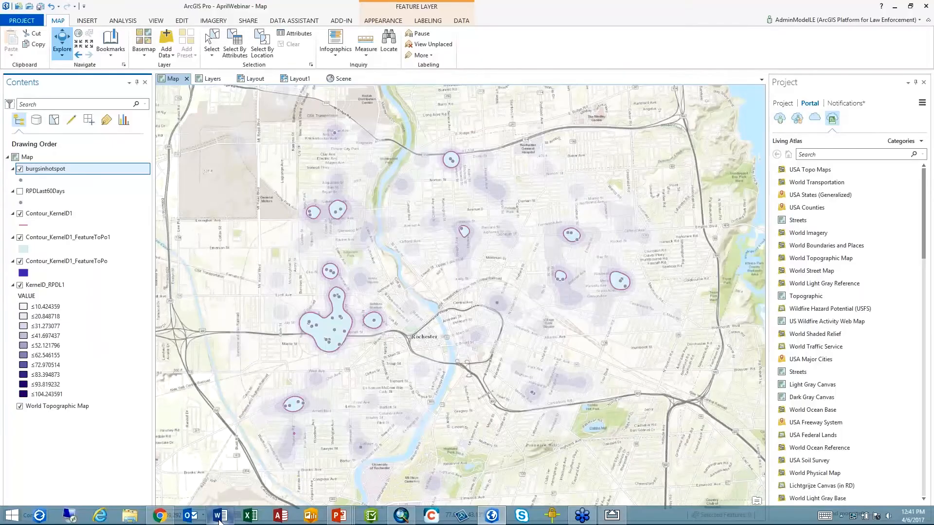
{"action": "left_click", "coordinate": [159, 516]}
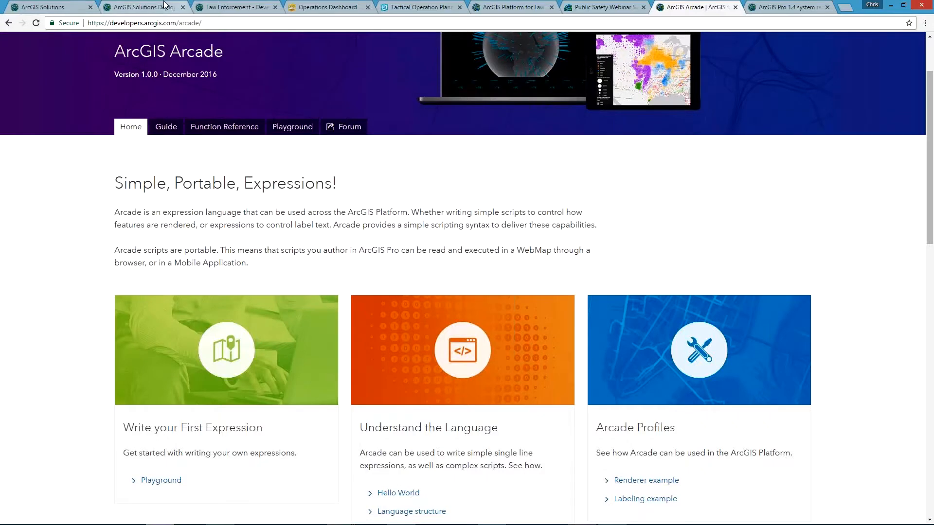
{"action": "left_click", "coordinate": [155, 7]}
{"action": "left_click", "coordinate": [48, 6]}
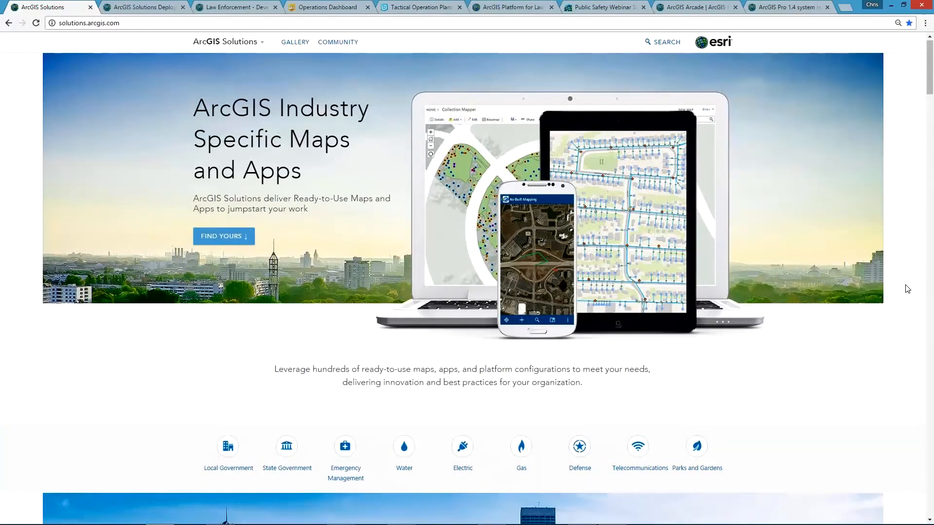
Step: Open the Law Enforcement solutions page from the Local Government section and look through its listed solutions
{"action": "scroll", "coordinate": [907, 287], "scroll_direction": "down", "scroll_amount": 9}
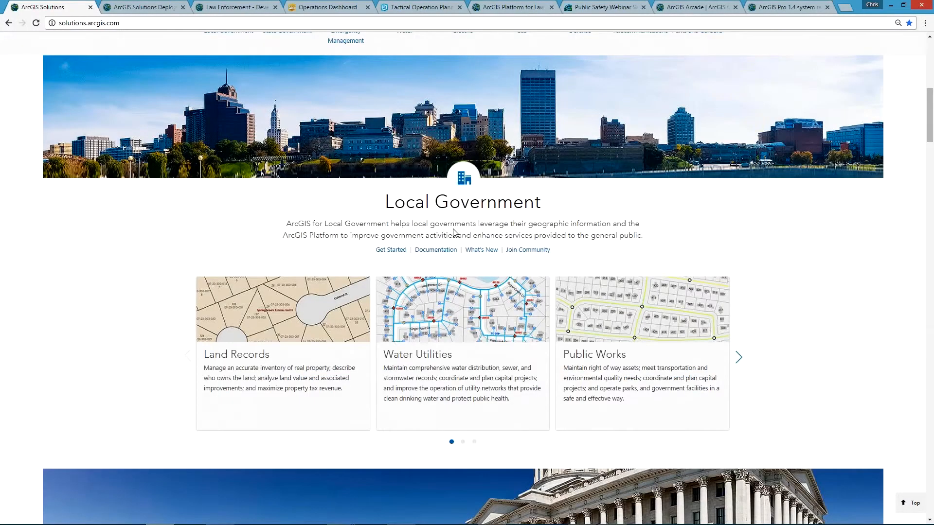
{"action": "left_click", "coordinate": [738, 359]}
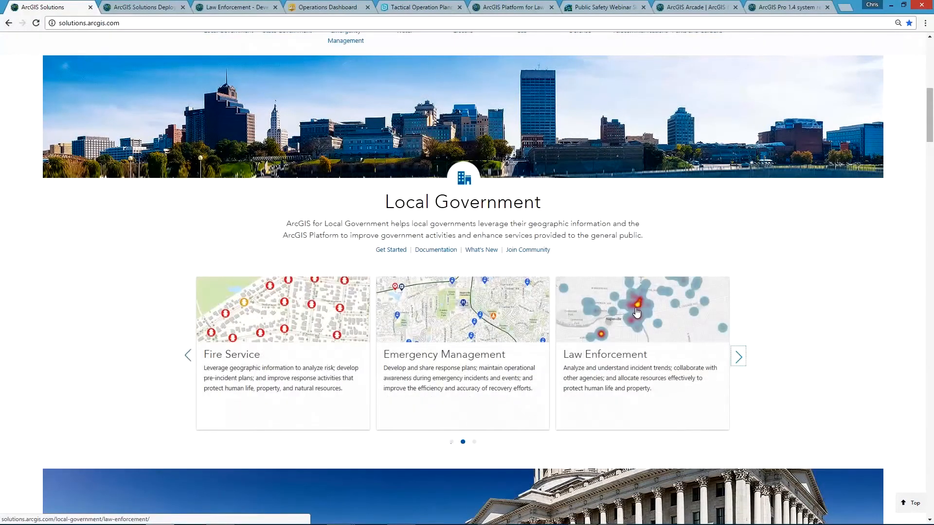
{"action": "left_click", "coordinate": [633, 326]}
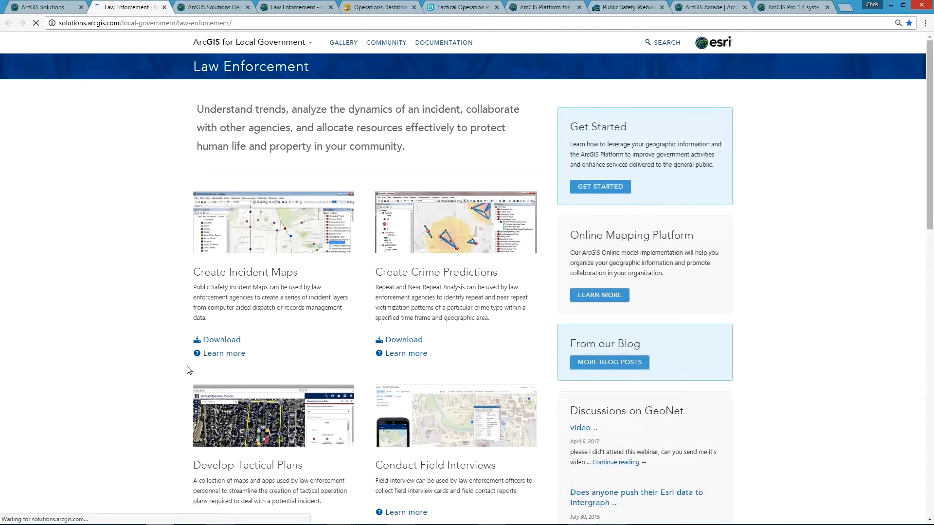
{"action": "scroll", "coordinate": [229, 412], "scroll_direction": "down", "scroll_amount": 2}
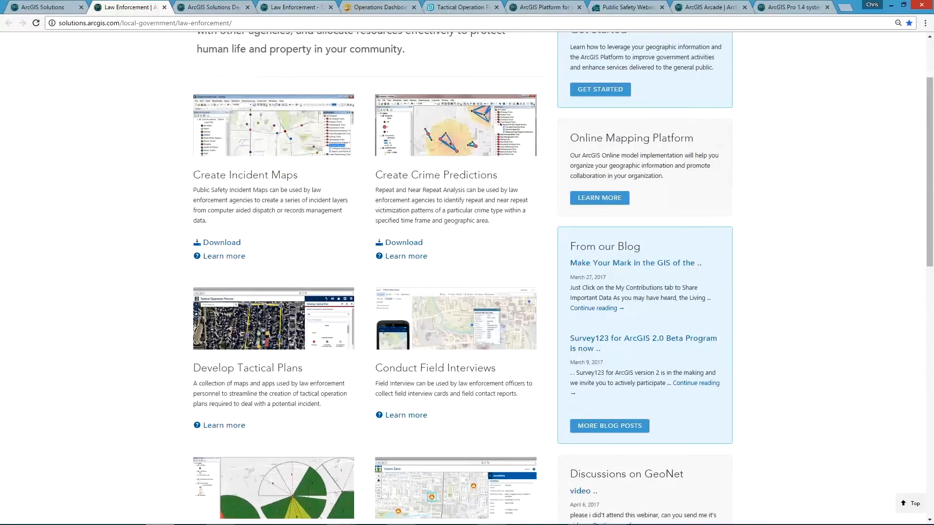
Step: View the Develop Tactical Plans page and the ArcGIS Solutions Deployment Tool page, highlight the latter's web address, and minimize the browser
{"action": "left_click", "coordinate": [294, 7]}
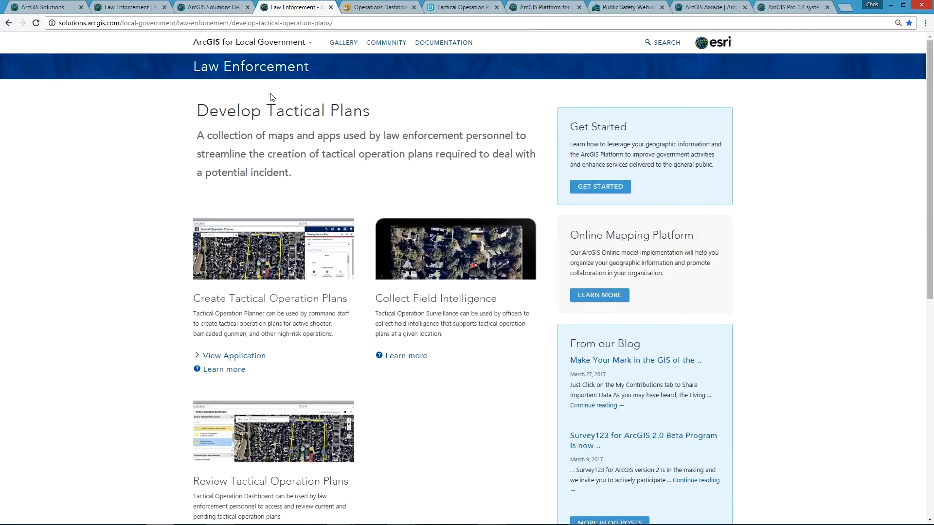
{"action": "left_click", "coordinate": [221, 7]}
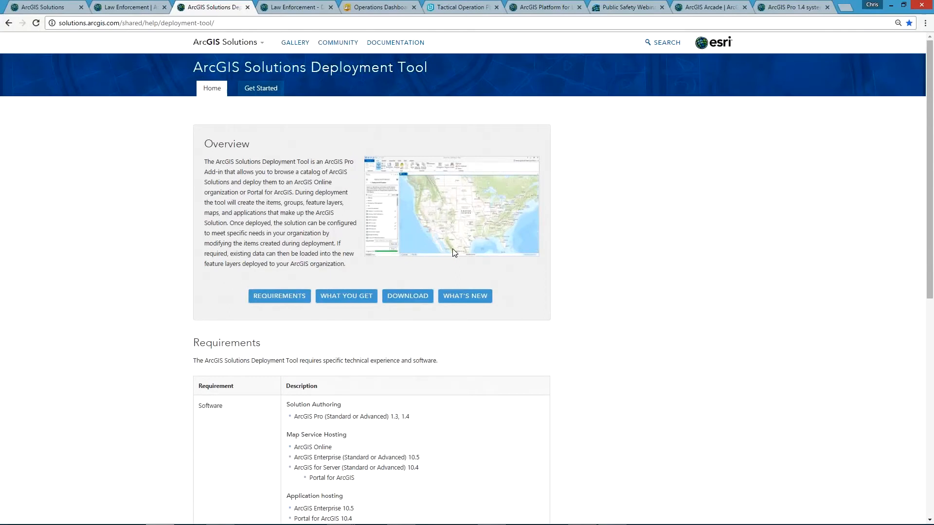
{"action": "left_click", "coordinate": [80, 23]}
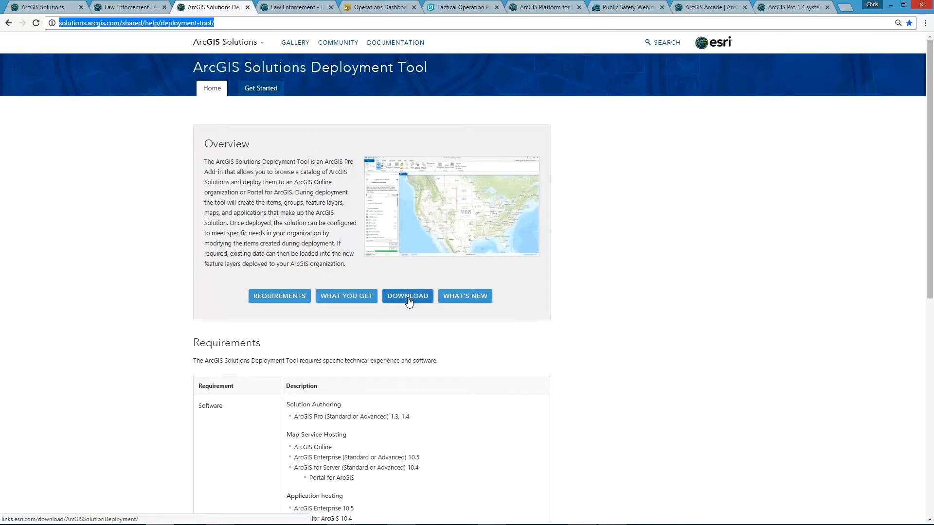
{"action": "left_click", "coordinate": [894, 4]}
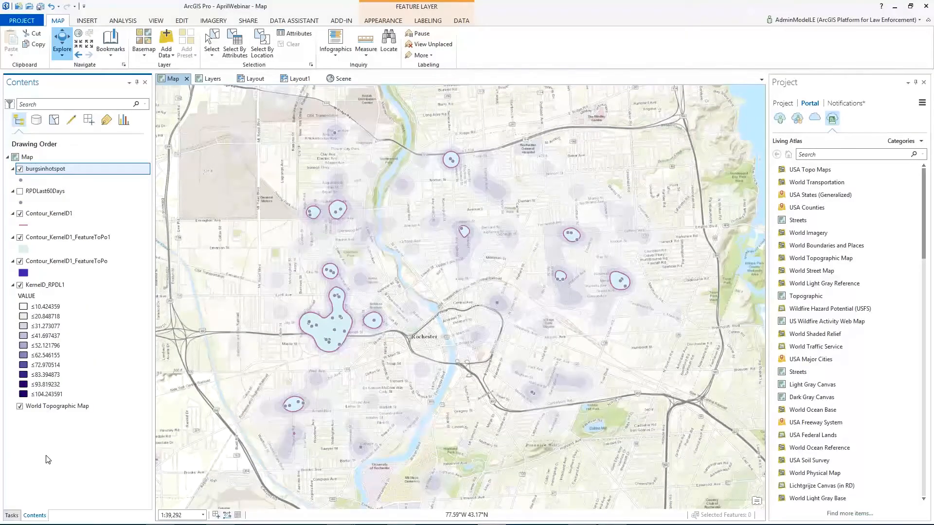
Step: Open ArcGISSolutionDeploymentTool.zip from the desktop, point out the SolutionDeployment.esriAddinX file inside, and close the archive
{"action": "key", "text": "alt+Tab"}
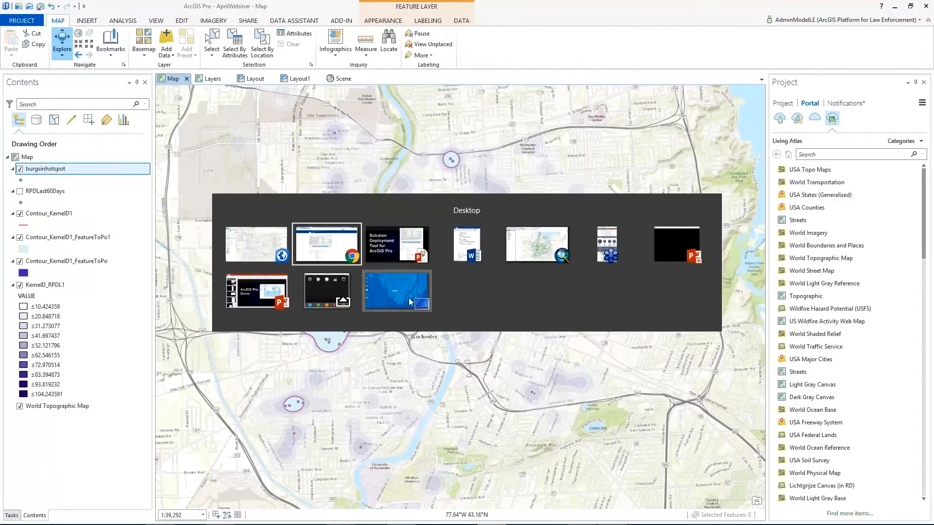
{"action": "left_click", "coordinate": [409, 298]}
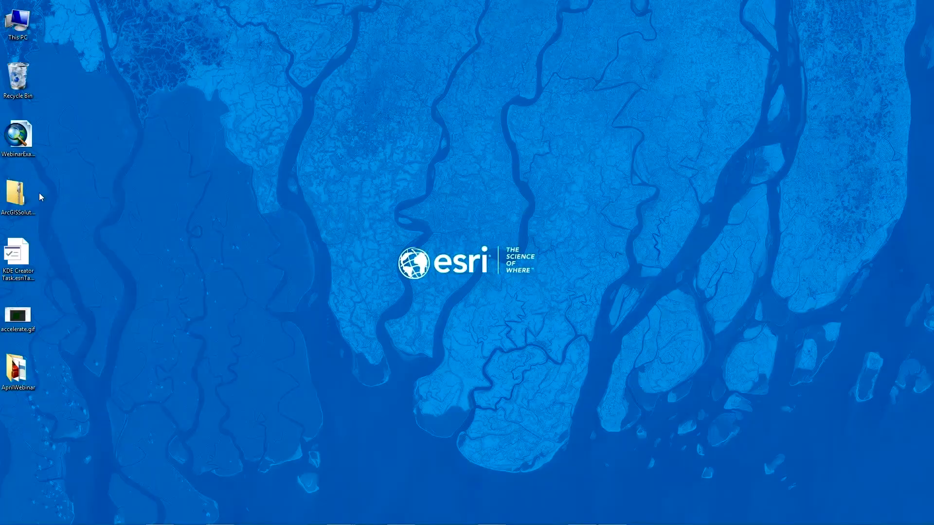
{"action": "left_click", "coordinate": [23, 194]}
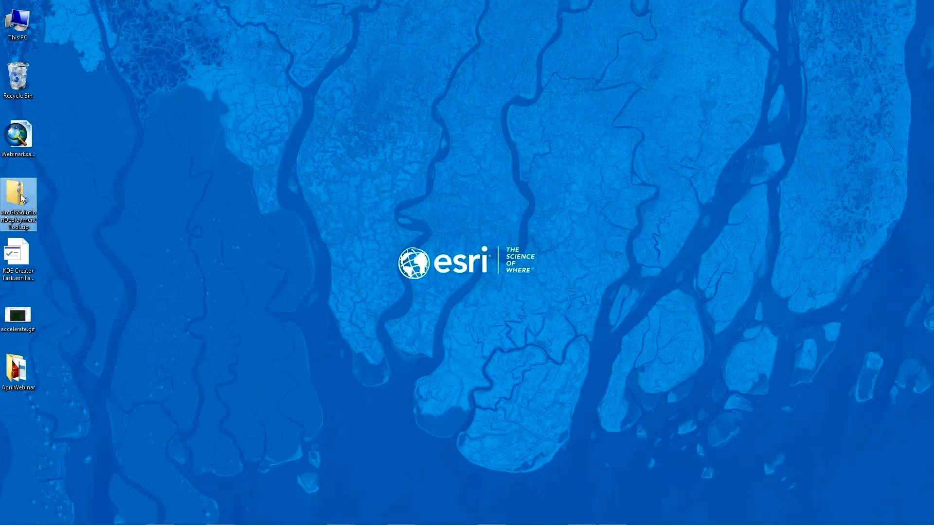
{"action": "left_click", "coordinate": [264, 252]}
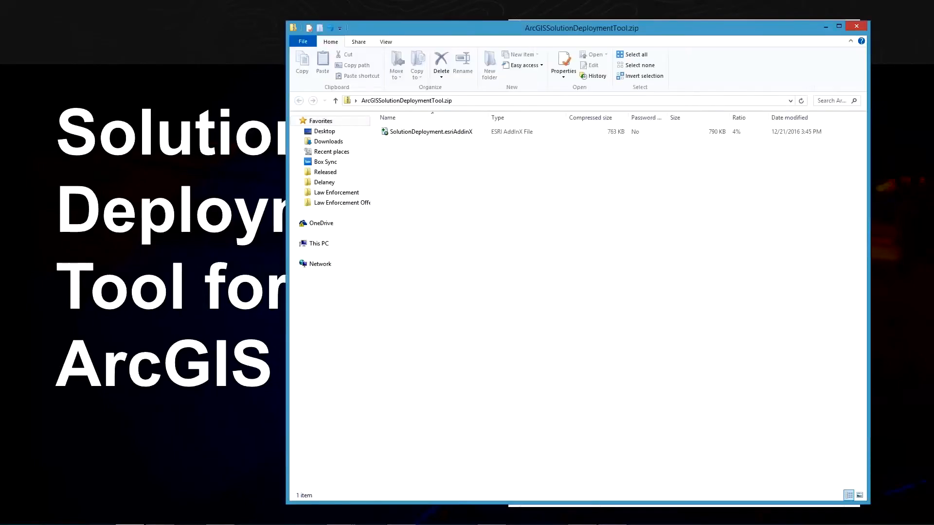
{"action": "left_click", "coordinate": [433, 133]}
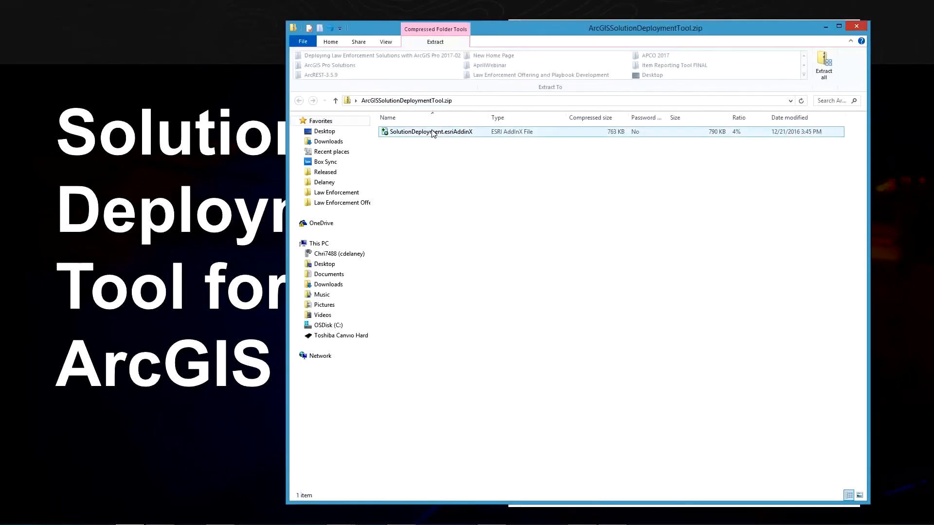
{"action": "left_click", "coordinate": [638, 179]}
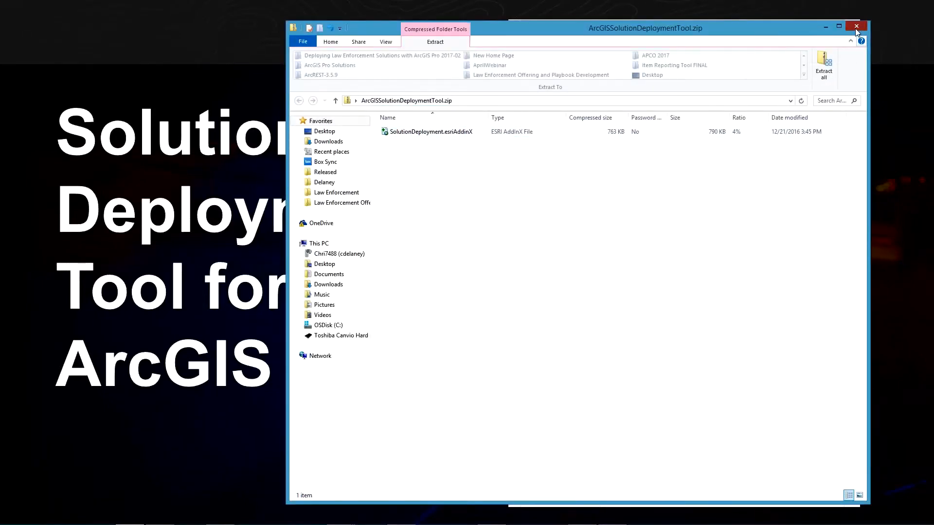
{"action": "left_click", "coordinate": [855, 28]}
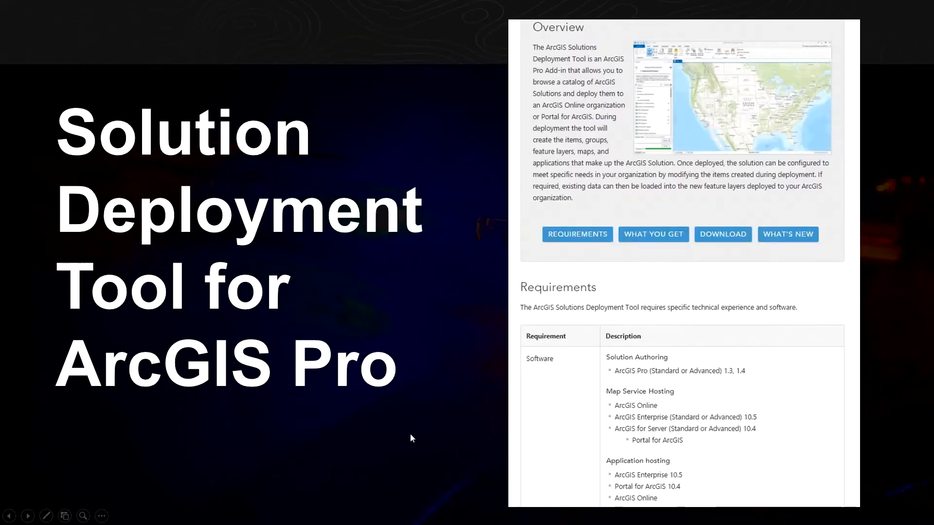
Step: Switch back to ArcGIS Pro and launch the ArcGIS Solutions deployment task
{"action": "key", "text": "alt+Tab"}
{"action": "key", "text": "alt+Tab"}
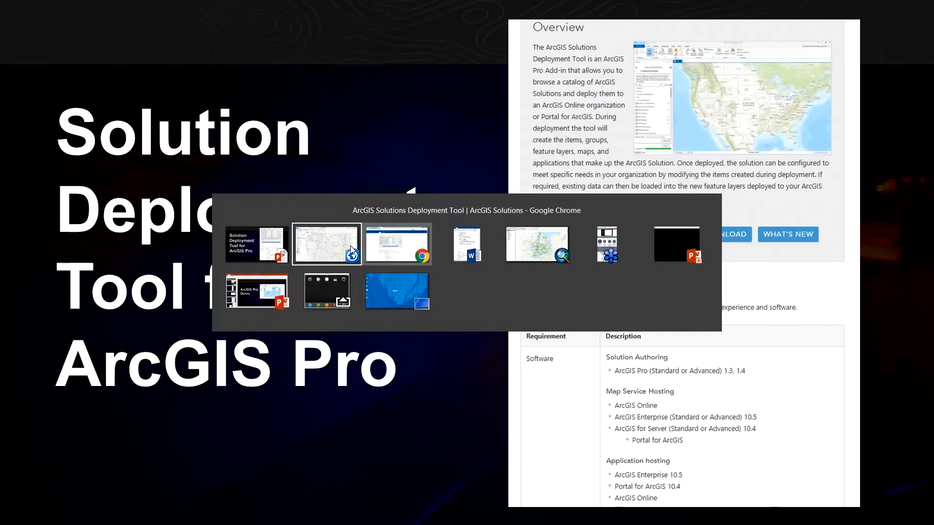
{"action": "left_click", "coordinate": [351, 246]}
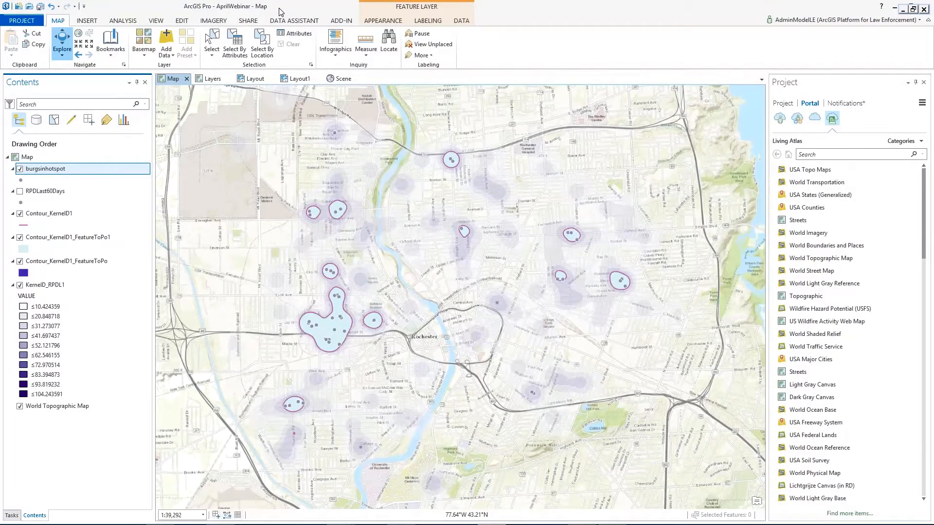
{"action": "double_click", "coordinate": [251, 21]}
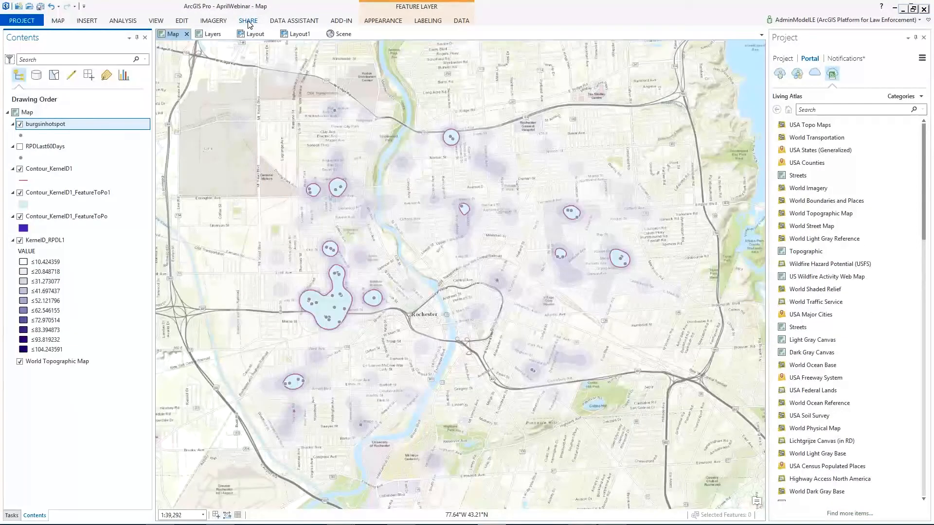
{"action": "left_click", "coordinate": [251, 21]}
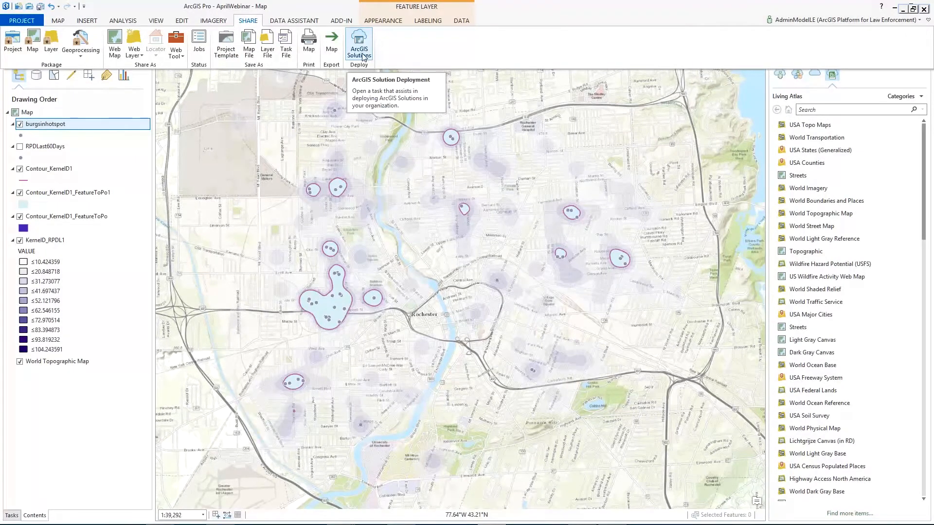
{"action": "left_click", "coordinate": [359, 48]}
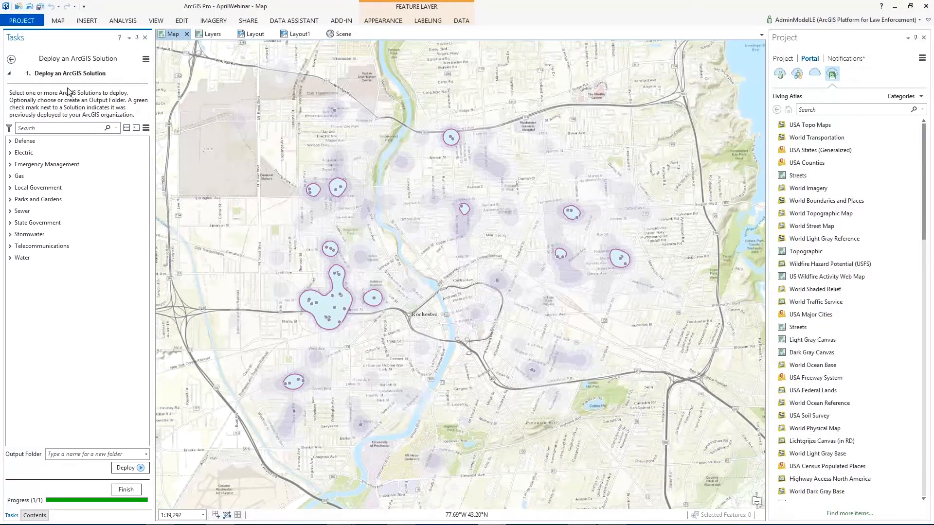
Step: Expand the Local Government solutions and examine the Tactical Operation entries, including the description of Tactical Operation Planner
{"action": "left_click", "coordinate": [10, 188]}
{"action": "left_click_drag", "start_coordinate": [146, 168], "coordinate": [144, 380]}
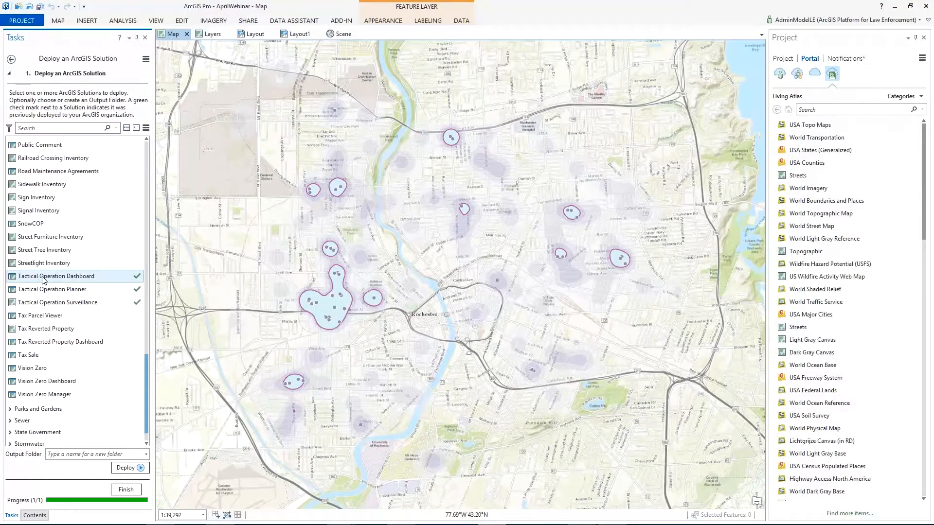
{"action": "left_click", "coordinate": [61, 293]}
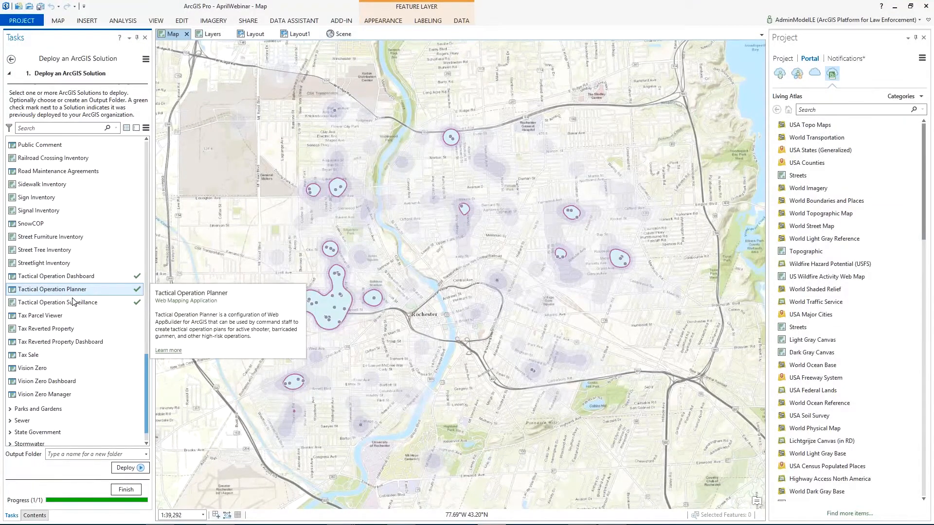
{"action": "left_click", "coordinate": [69, 304]}
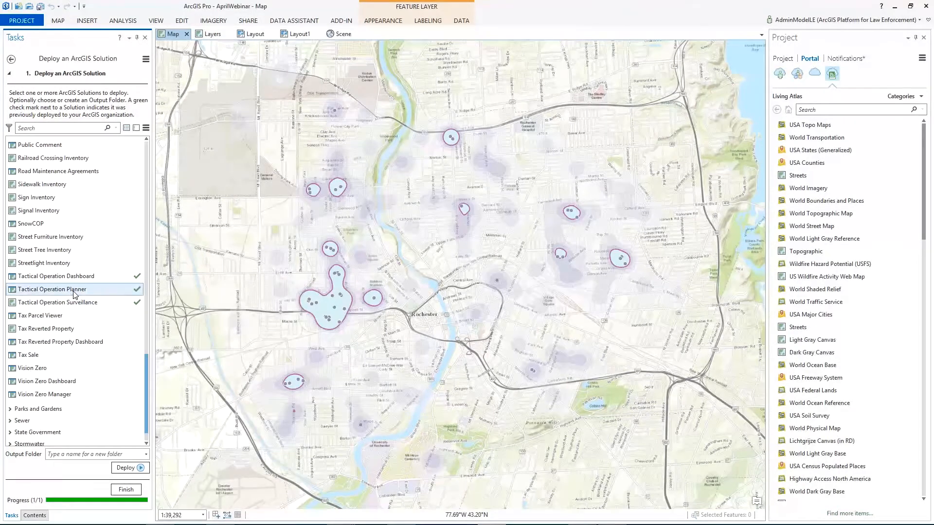
{"action": "mouse_move", "coordinate": [136, 280]}
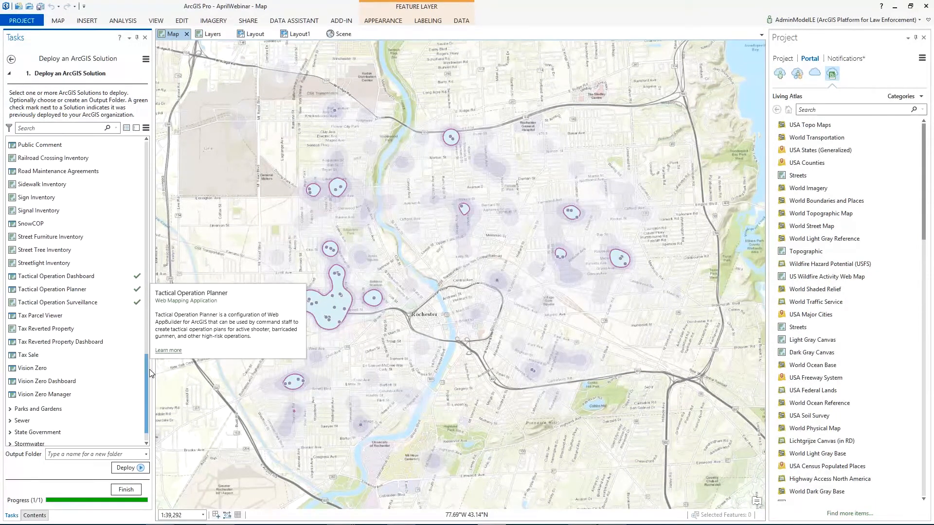
Step: Deploy the Field Interview solution from the Local Government list and select its entry once deployment ends
{"action": "left_click_drag", "start_coordinate": [147, 369], "coordinate": [157, 319]}
{"action": "left_click_drag", "start_coordinate": [158, 306], "coordinate": [145, 235]}
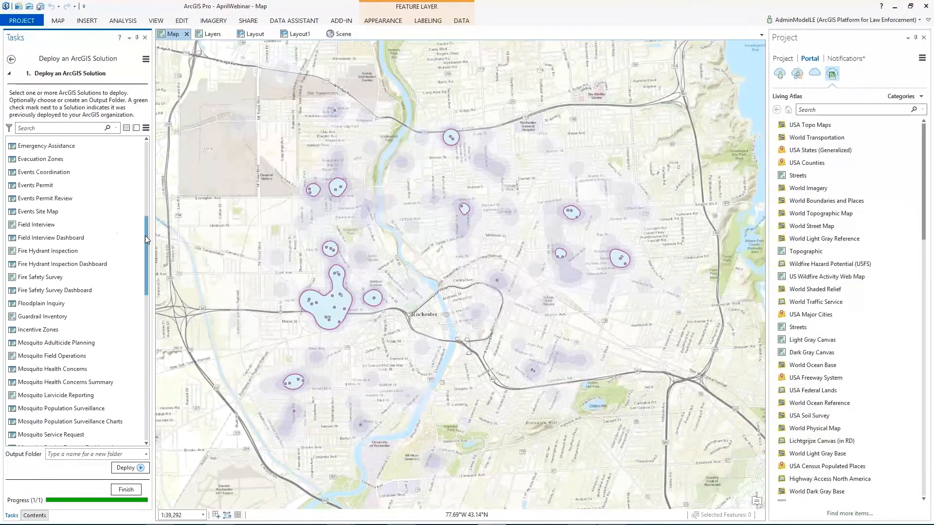
{"action": "mouse_move", "coordinate": [41, 231]}
{"action": "left_click", "coordinate": [42, 230]}
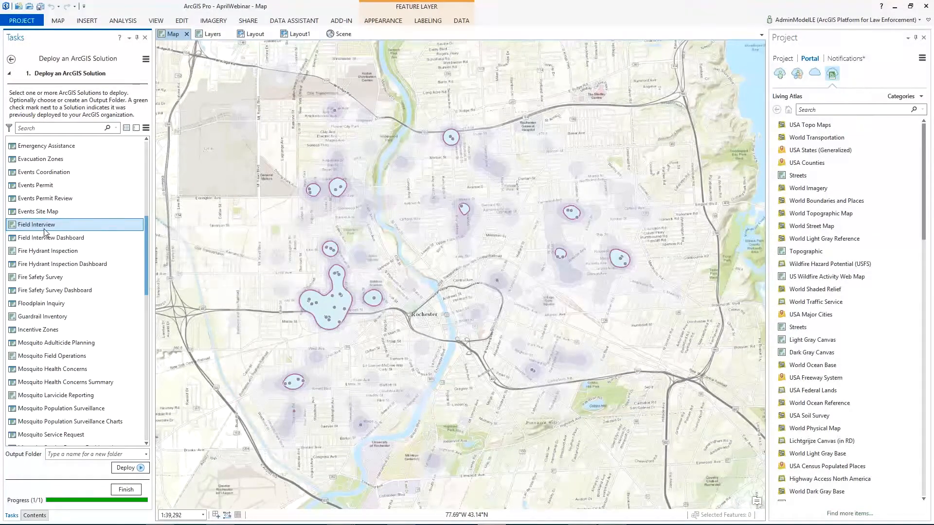
{"action": "left_click", "coordinate": [139, 468]}
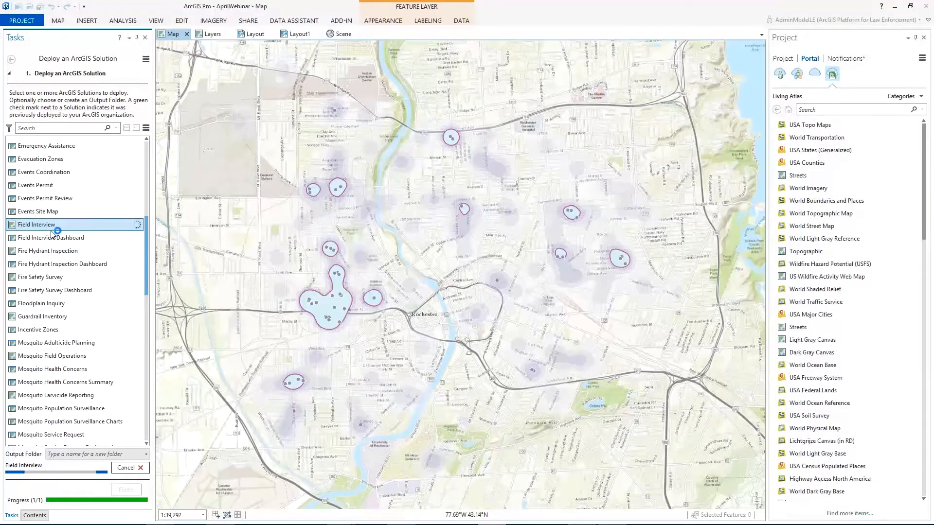
{"action": "mouse_move", "coordinate": [59, 240]}
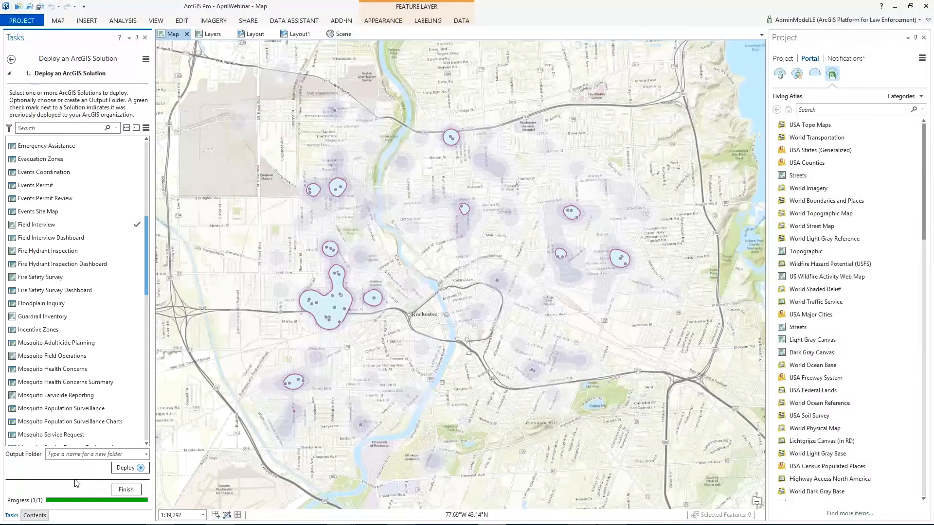
{"action": "left_click", "coordinate": [79, 225]}
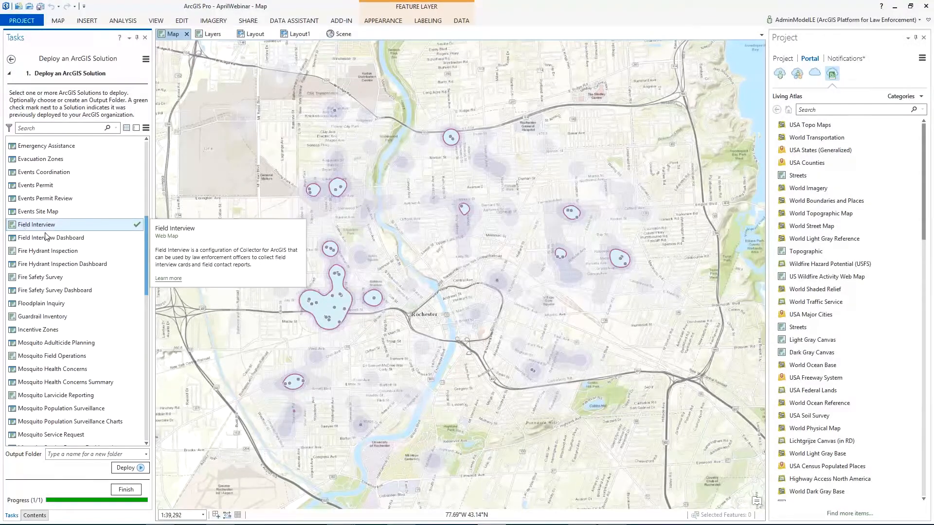
Step: Switch to the browser and open My Content in the law enforcement portal to view the deployed Field Interview items
{"action": "left_click", "coordinate": [166, 517]}
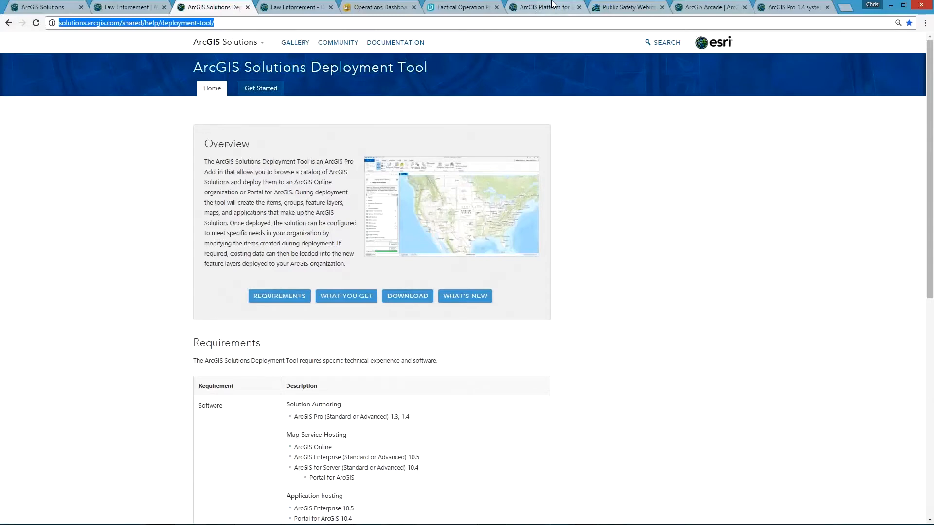
{"action": "left_click", "coordinate": [554, 5]}
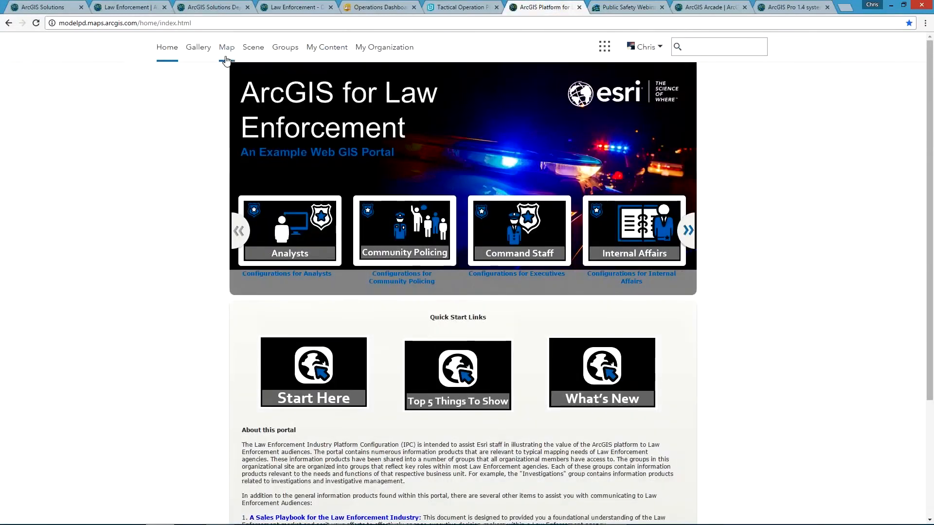
{"action": "left_click", "coordinate": [329, 49]}
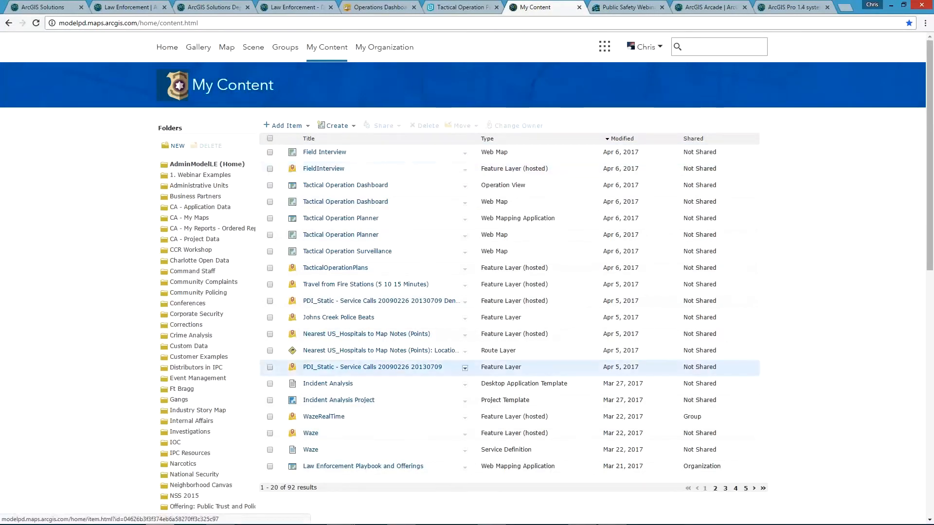
Step: Return to ArcGIS Pro, finish the Deploy an ArcGIS Solution task, and start the Configure an ArcGIS Solution task
{"action": "mouse_move", "coordinate": [485, 520]}
{"action": "left_click", "coordinate": [488, 518]}
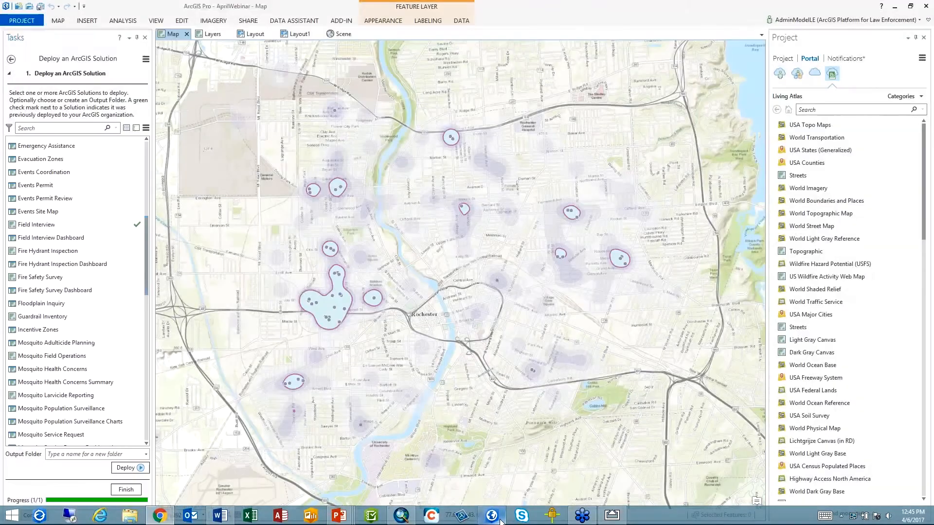
{"action": "left_click", "coordinate": [124, 490]}
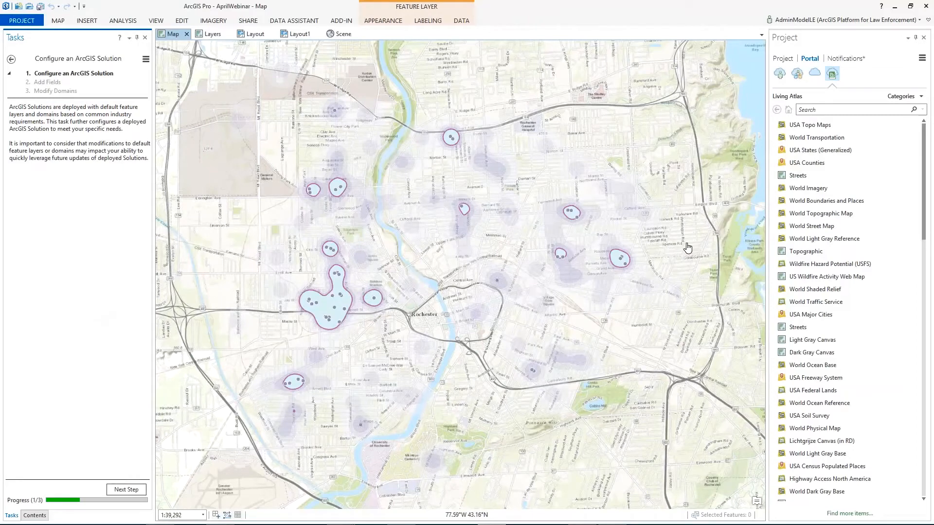
Step: Search the Living Atlas portal items for fieldinterview
{"action": "left_click", "coordinate": [865, 113]}
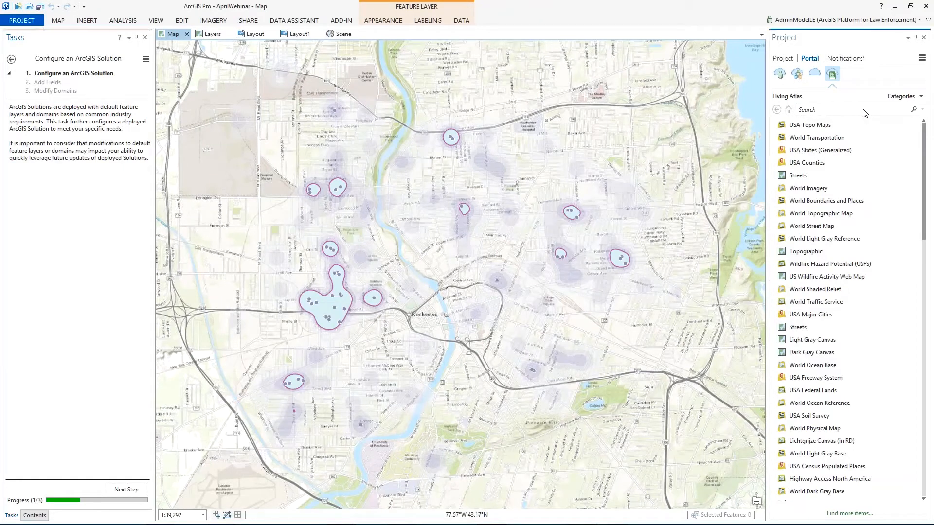
{"action": "type", "text": "fieldinterview"}
{"action": "key", "text": "Return"}
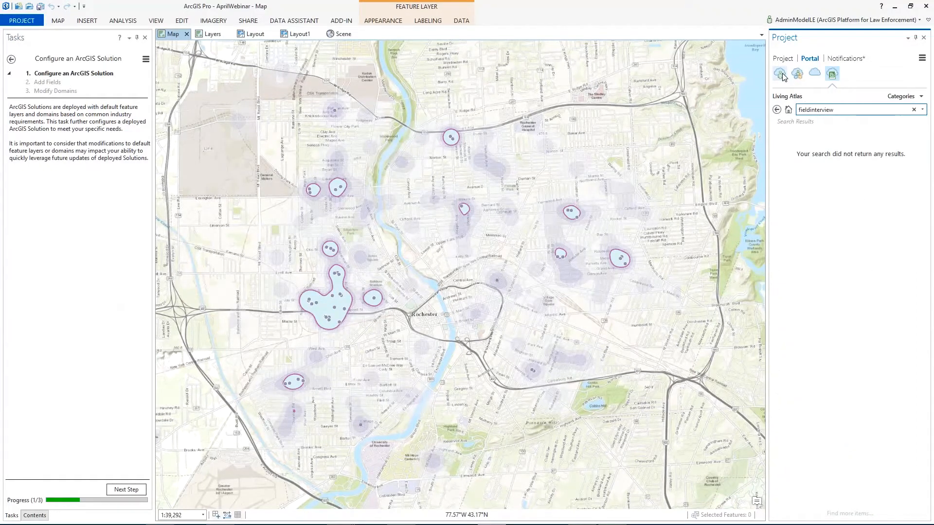
Step: Search My Content in the portal for fieldinterview and add the FieldInterview layer to the map
{"action": "left_click", "coordinate": [788, 111]}
{"action": "left_click", "coordinate": [823, 112]}
{"action": "type", "text": "fieldinterview"}
{"action": "key", "text": "Return"}
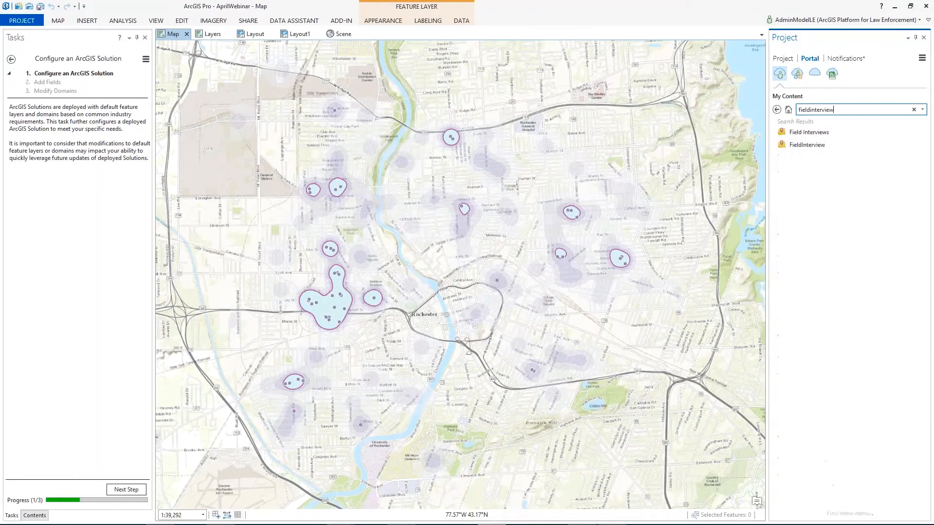
{"action": "left_click", "coordinate": [814, 145]}
{"action": "left_click_drag", "start_coordinate": [724, 146], "coordinate": [422, 159]}
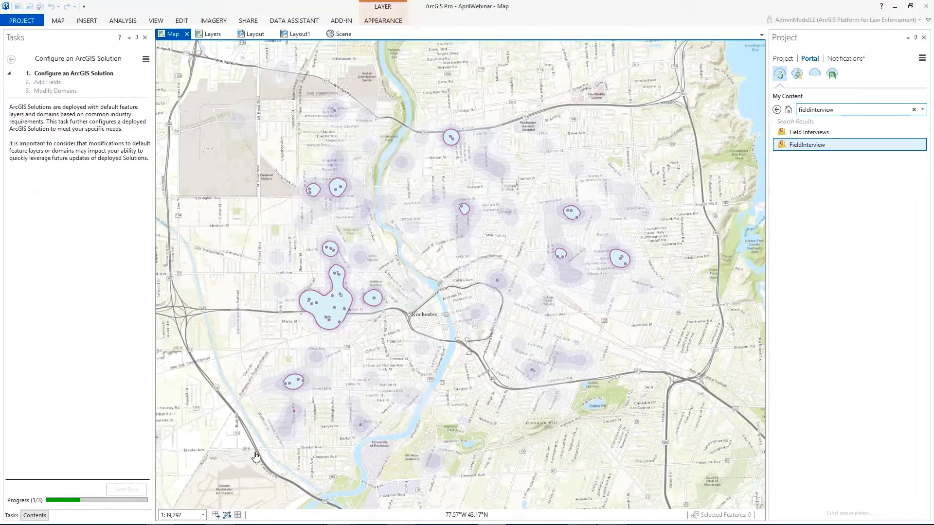
Step: Hide the burgsinhotspot layer, the three Contour_KernelD1 layers and KernelD_RPDL1, and expand the FieldInterview layer
{"action": "left_click", "coordinate": [30, 516]}
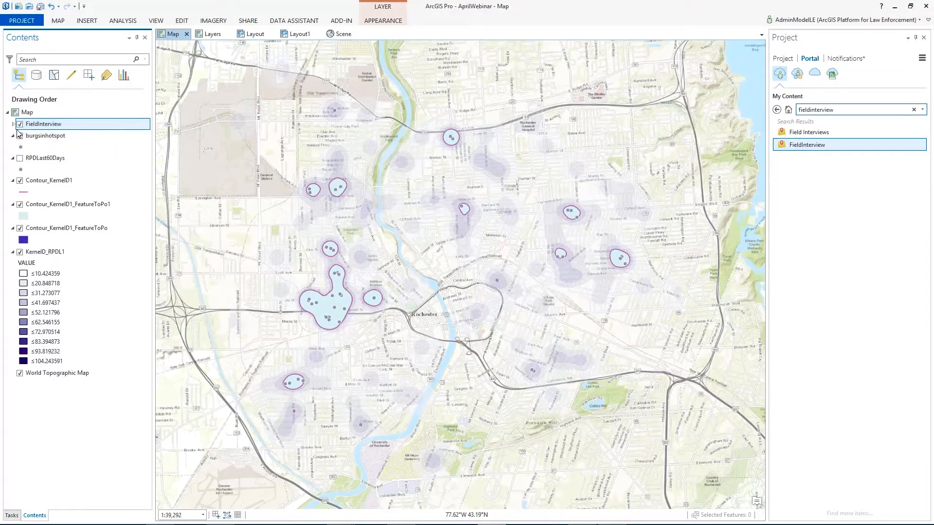
{"action": "left_click", "coordinate": [20, 136]}
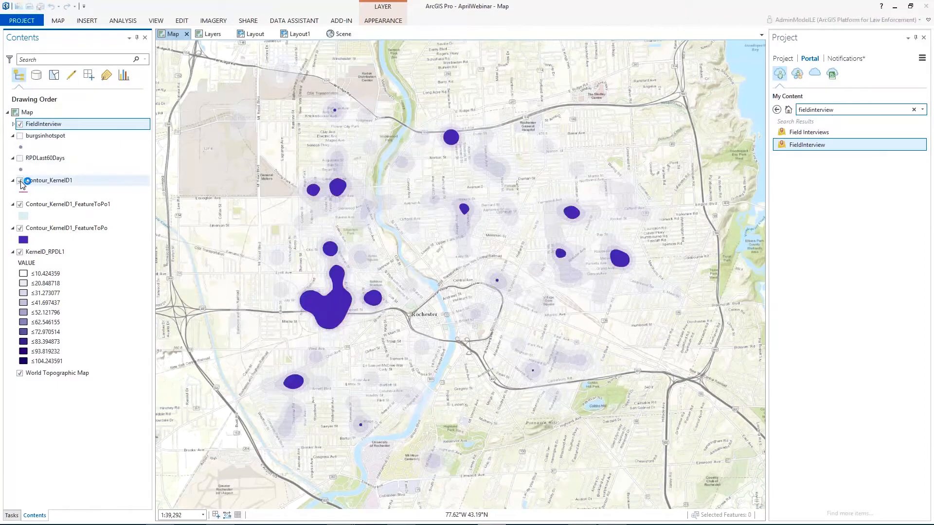
{"action": "left_click", "coordinate": [20, 181]}
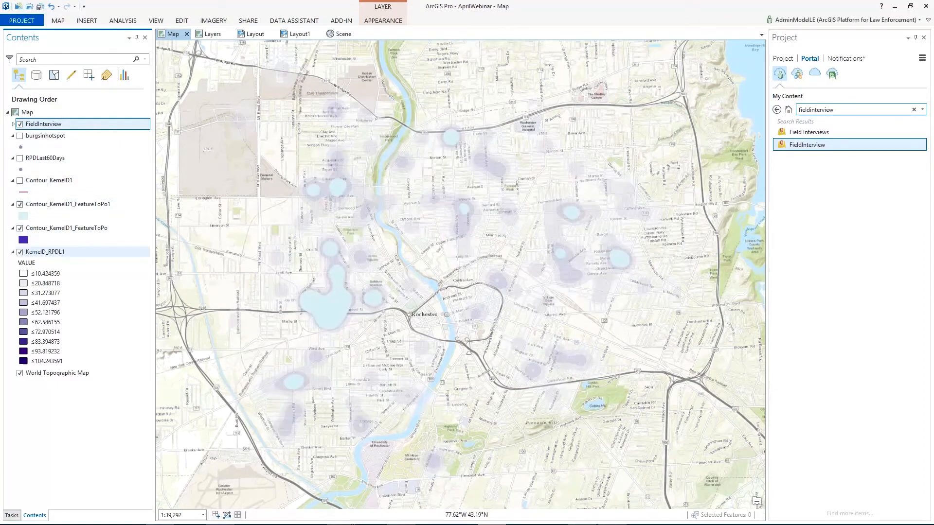
{"action": "left_click", "coordinate": [20, 252]}
{"action": "left_click", "coordinate": [13, 124]}
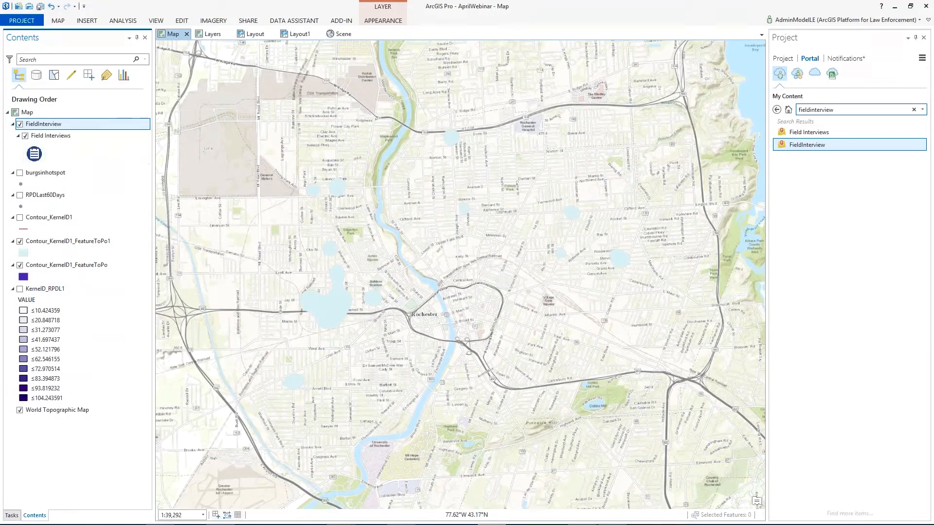
{"action": "left_click", "coordinate": [20, 242]}
{"action": "left_click", "coordinate": [20, 265]}
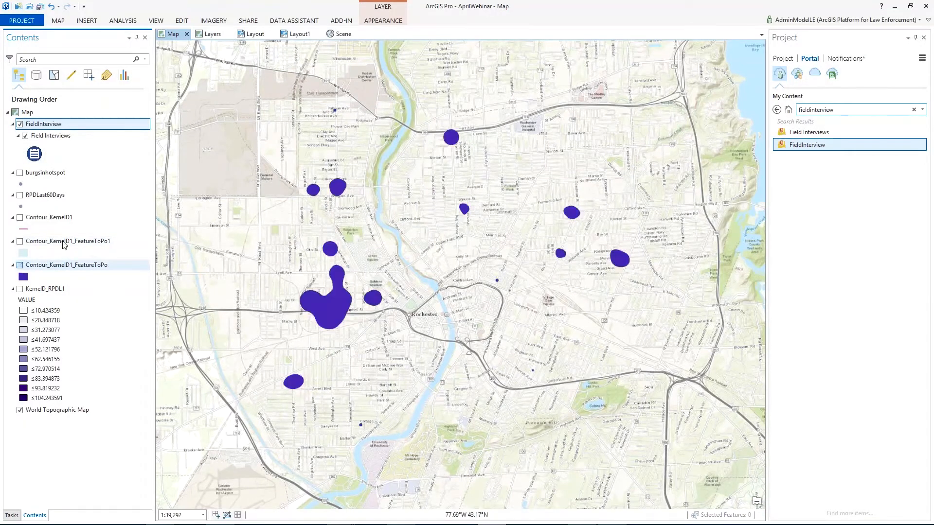
Step: Advance the Configure an ArcGIS Solution task to Add Fields and set FieldInterview\Field Interviews as the input table
{"action": "left_click", "coordinate": [11, 516]}
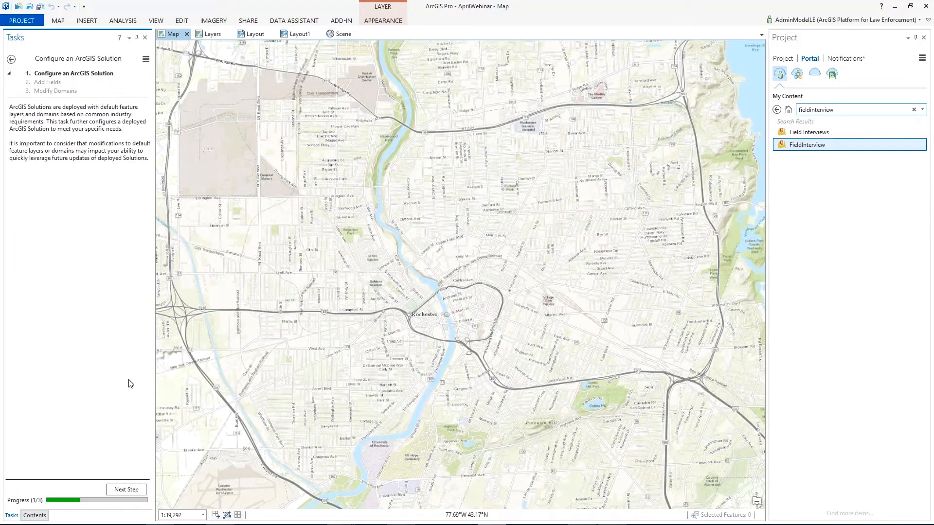
{"action": "left_click", "coordinate": [136, 489]}
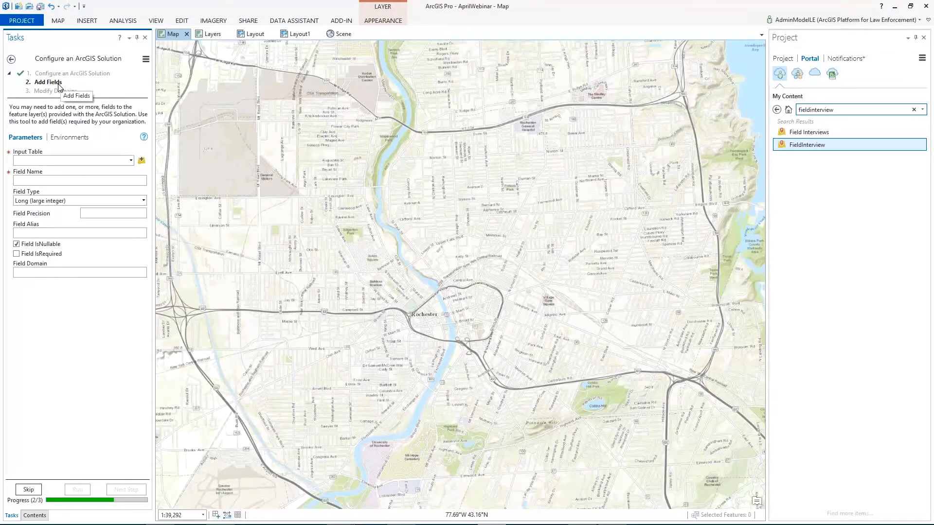
{"action": "left_click", "coordinate": [131, 161]}
{"action": "left_click", "coordinate": [89, 171]}
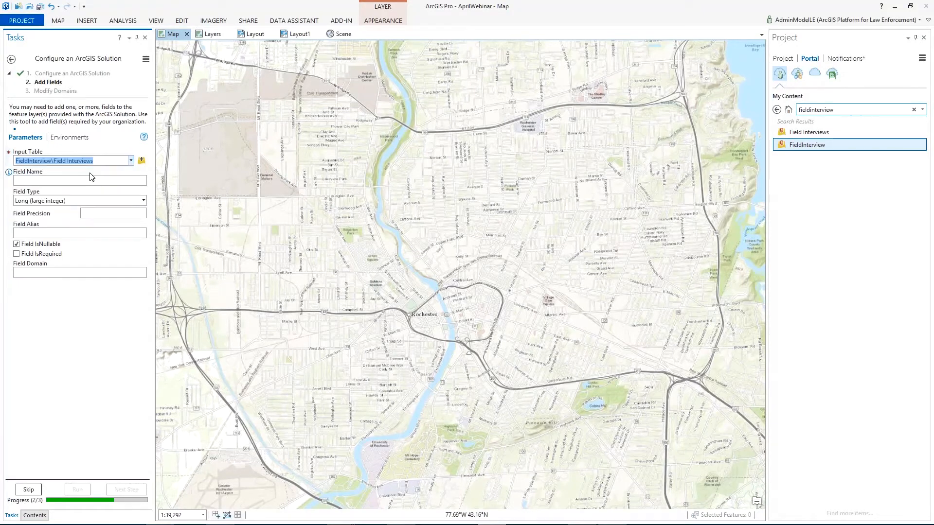
Step: Add a text field named GangRelated with the alias Gang-Related to the Field Interviews table
{"action": "left_click", "coordinate": [77, 182]}
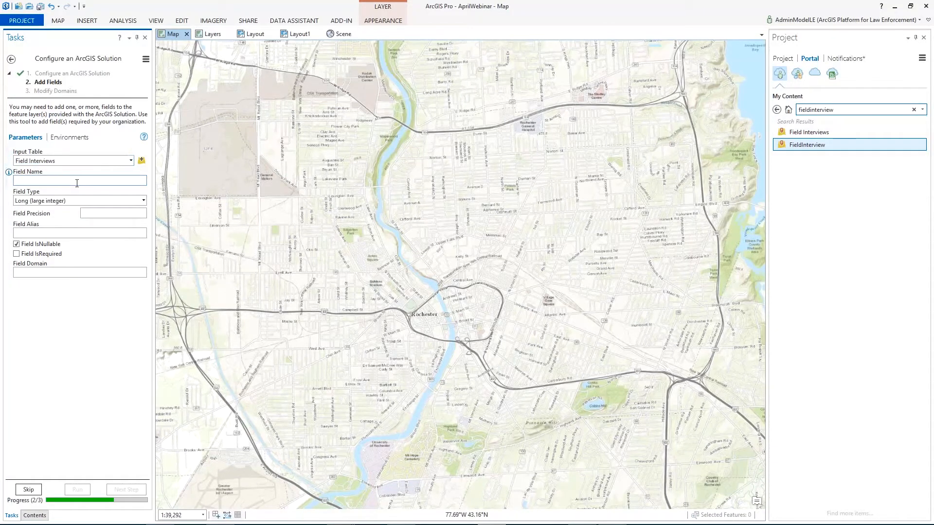
{"action": "type", "text": "GangRelated"}
{"action": "left_click", "coordinate": [144, 200]}
{"action": "left_click", "coordinate": [29, 207]}
{"action": "left_click", "coordinate": [121, 232]}
{"action": "type", "text": "Gang-Relat"}
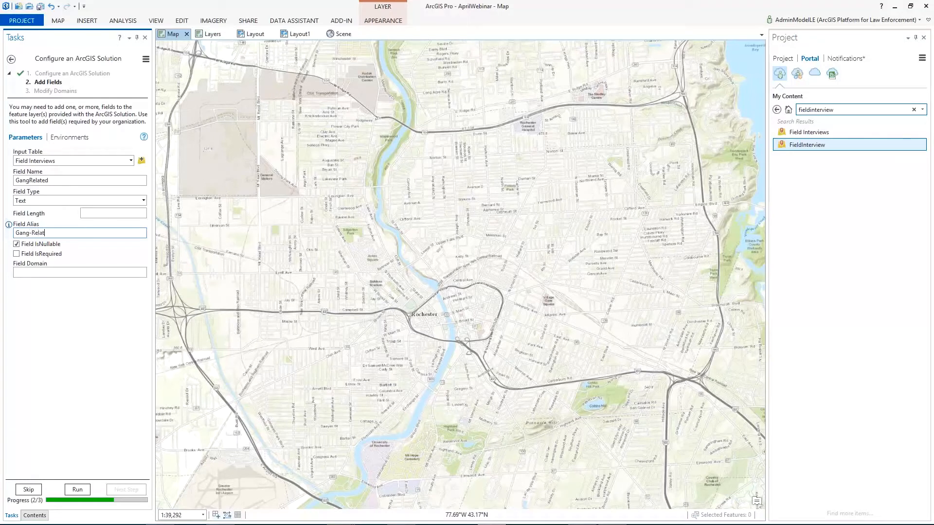
{"action": "type", "text": "ed"}
{"action": "left_click", "coordinate": [77, 490]}
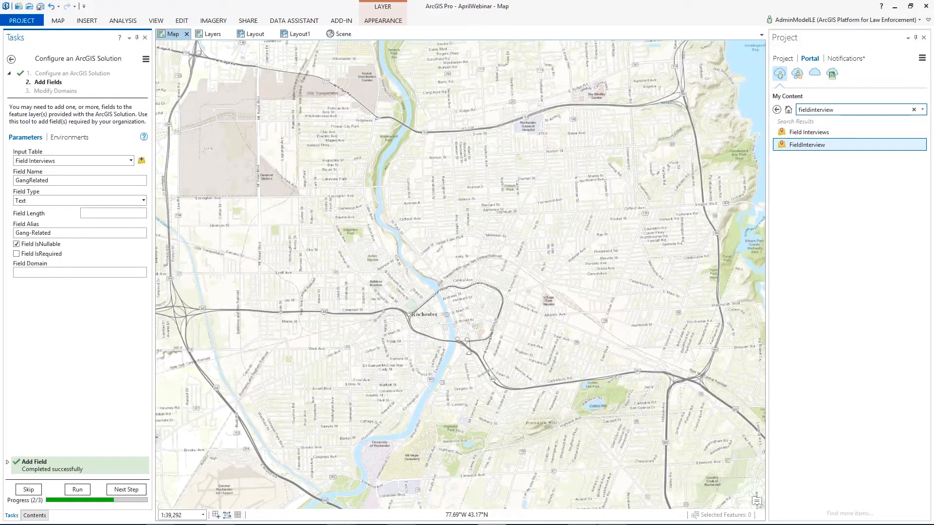
Step: Advance to Modify Domains, examine the coded values of the Race field in Field Interviews, and skip the step
{"action": "left_click", "coordinate": [126, 490]}
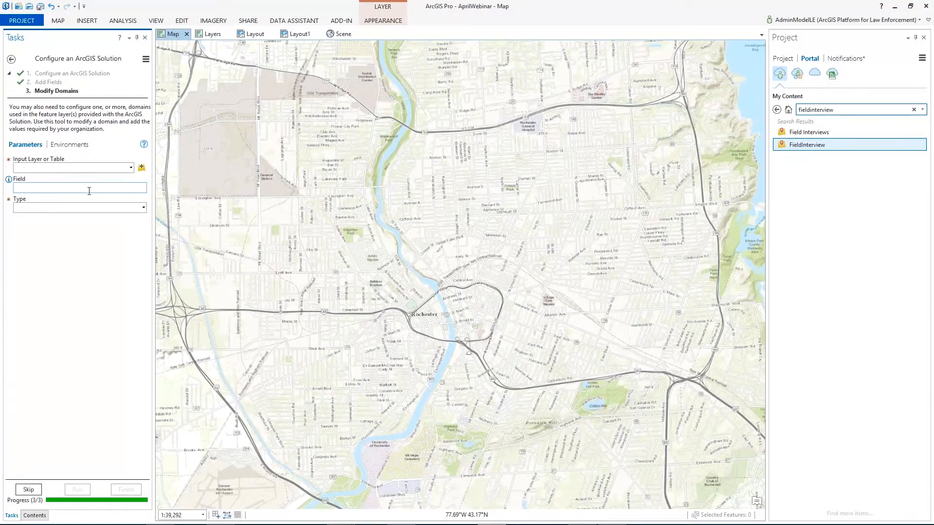
{"action": "left_click", "coordinate": [132, 167]}
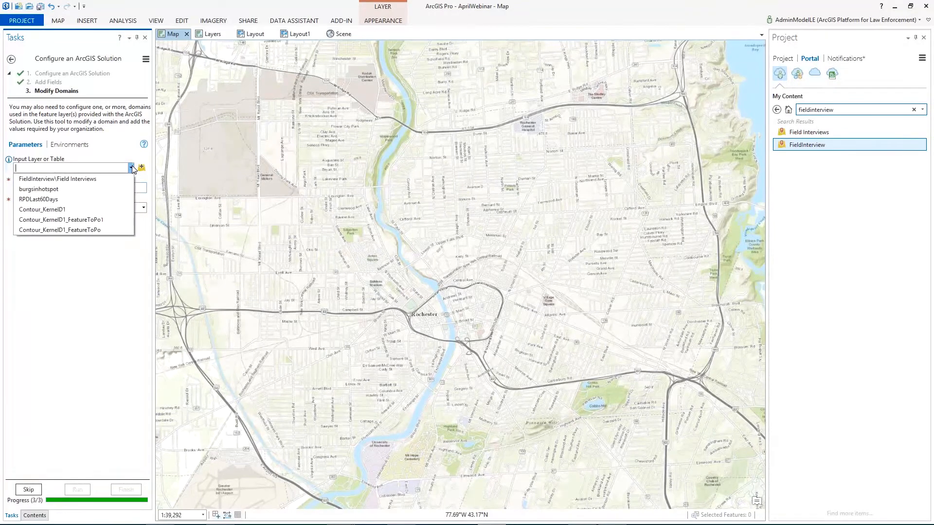
{"action": "left_click", "coordinate": [85, 179]}
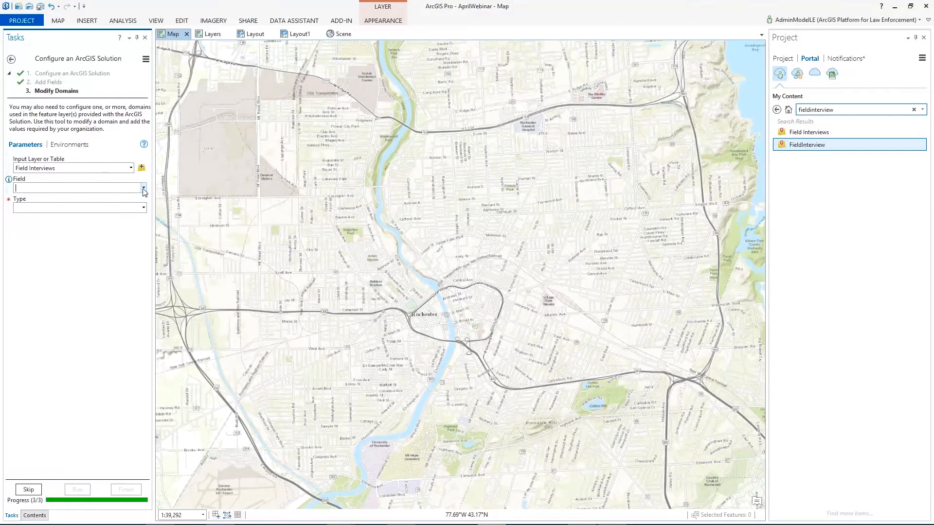
{"action": "left_click", "coordinate": [144, 187]}
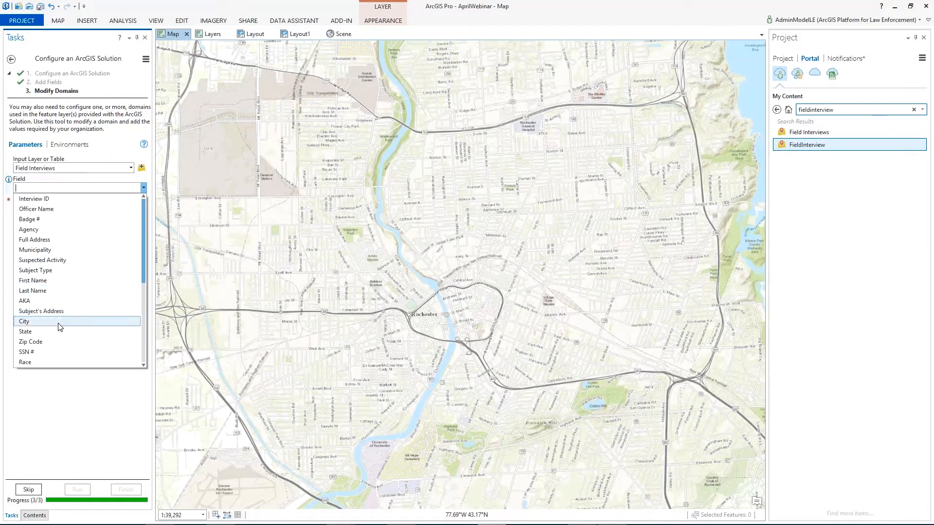
{"action": "left_click_drag", "start_coordinate": [141, 251], "coordinate": [143, 271]}
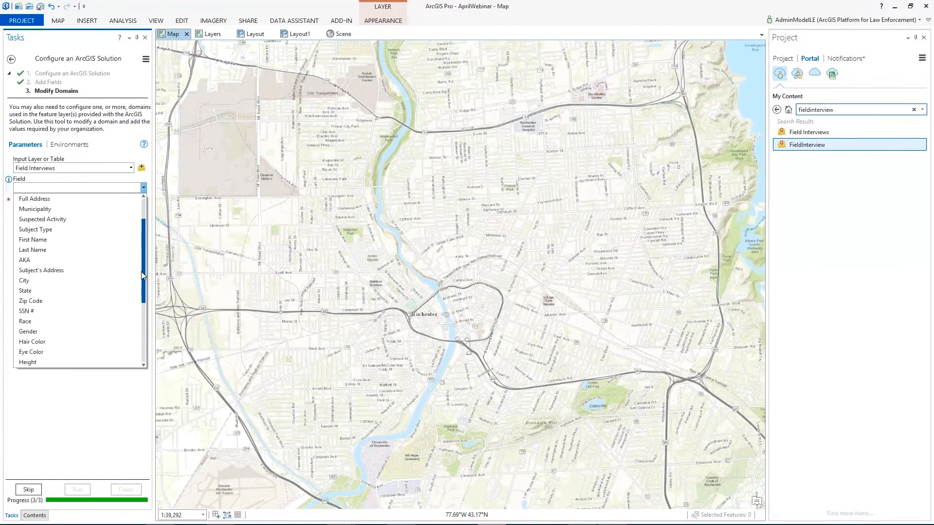
{"action": "left_click", "coordinate": [91, 323]}
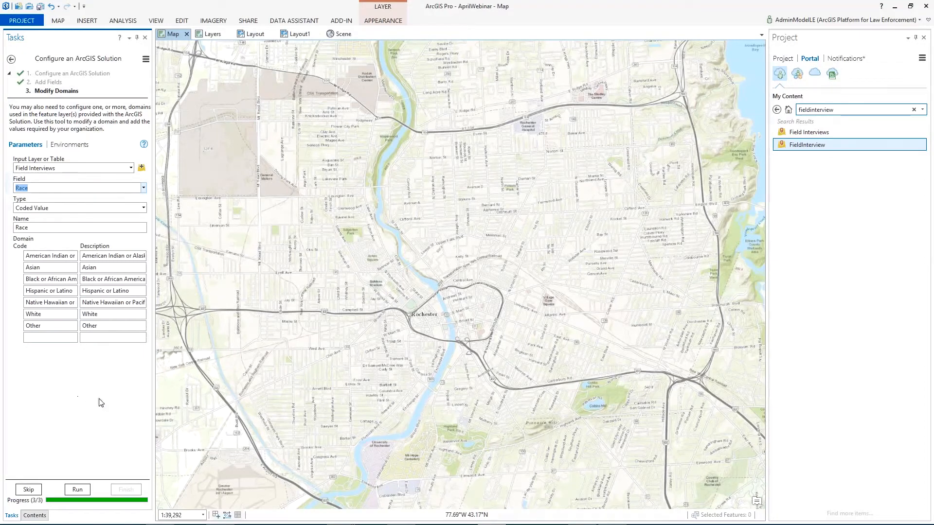
{"action": "left_click", "coordinate": [30, 490]}
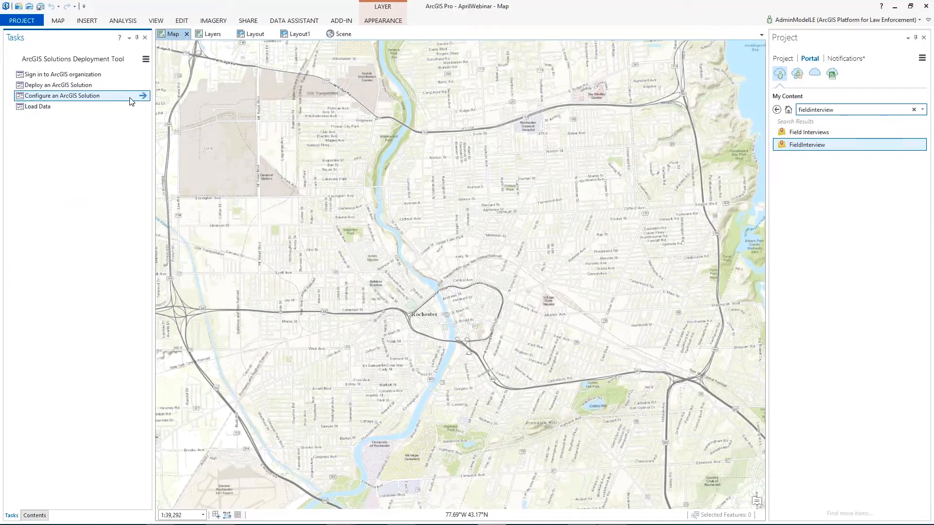
Step: Open the Load Data task to review its parameters, and return to the deployment tool's task list
{"action": "left_click", "coordinate": [142, 107]}
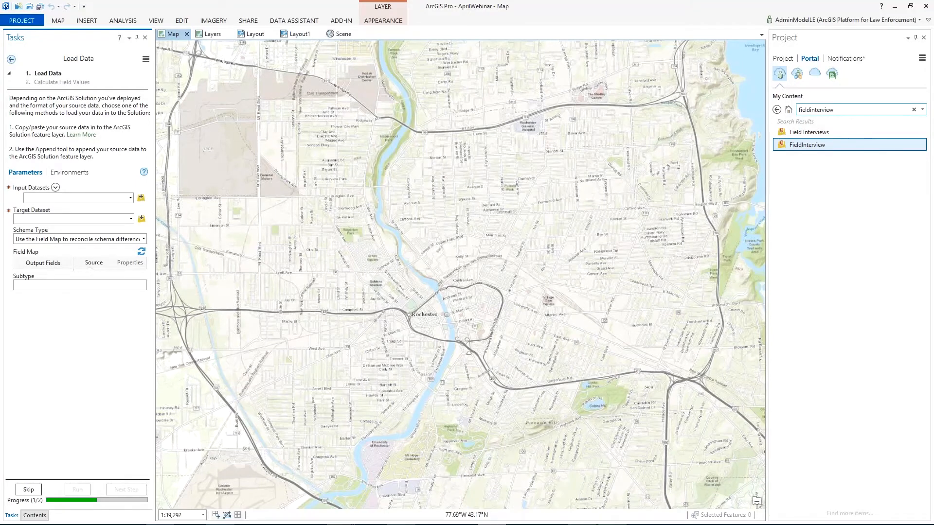
{"action": "left_click", "coordinate": [11, 58]}
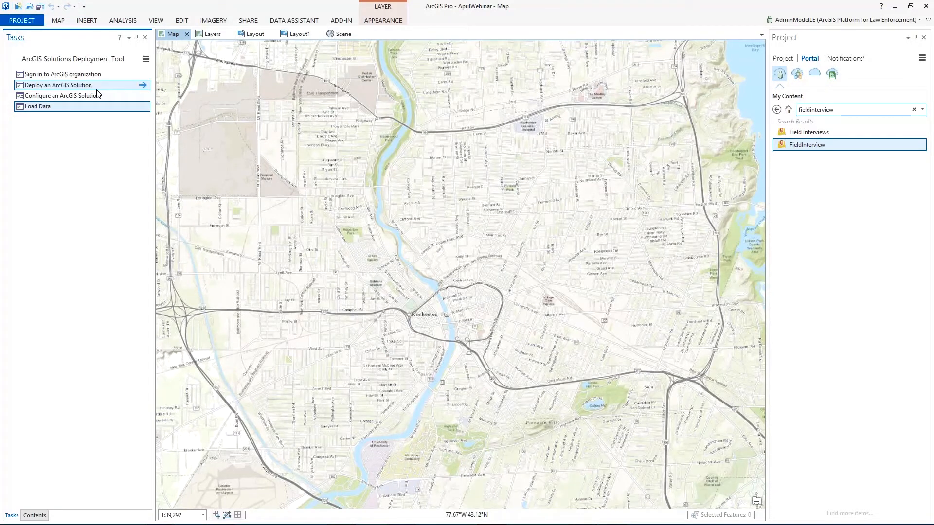
Step: Minimize ArcGIS Pro, resume the PowerPoint slide show, and advance to the Tactical Operation Plans Solution overview slide
{"action": "left_click", "coordinate": [896, 7]}
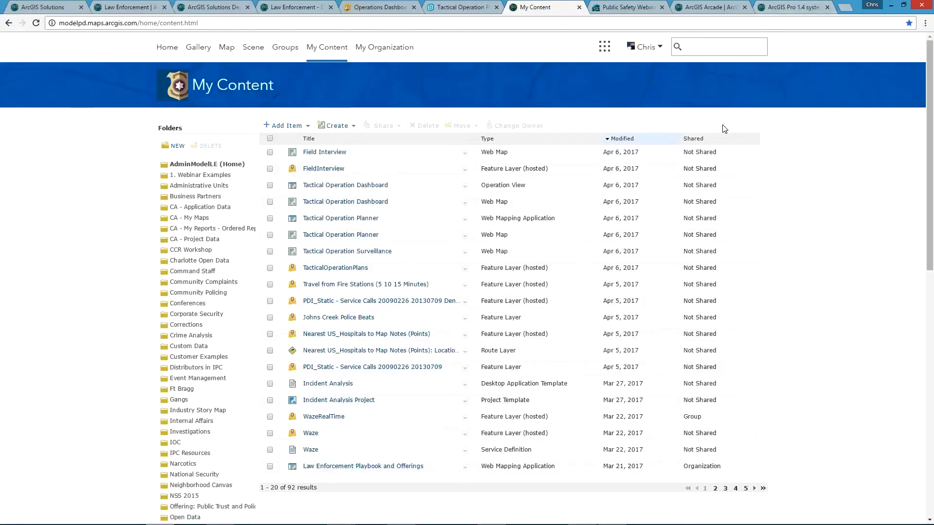
{"action": "mouse_move", "coordinate": [405, 522]}
{"action": "left_click", "coordinate": [339, 516]}
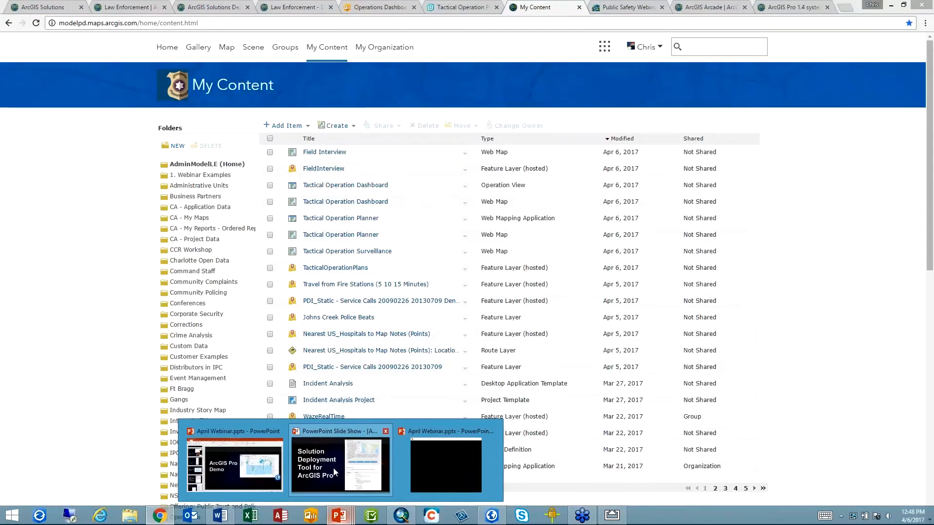
{"action": "left_click", "coordinate": [335, 472]}
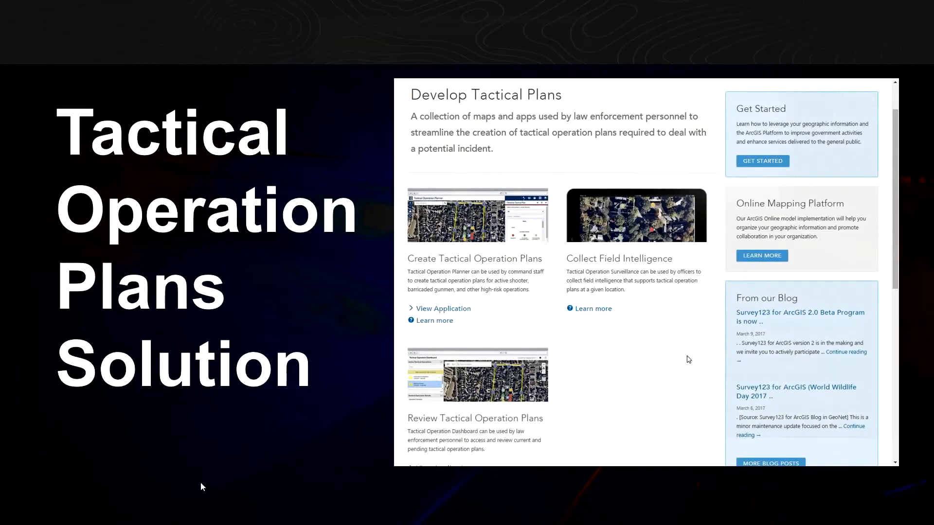
{"action": "left_click", "coordinate": [201, 486]}
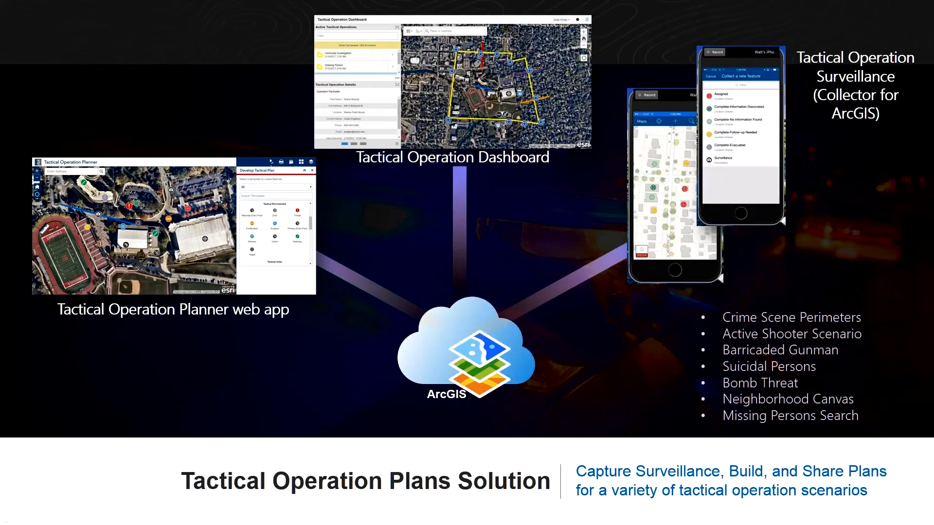
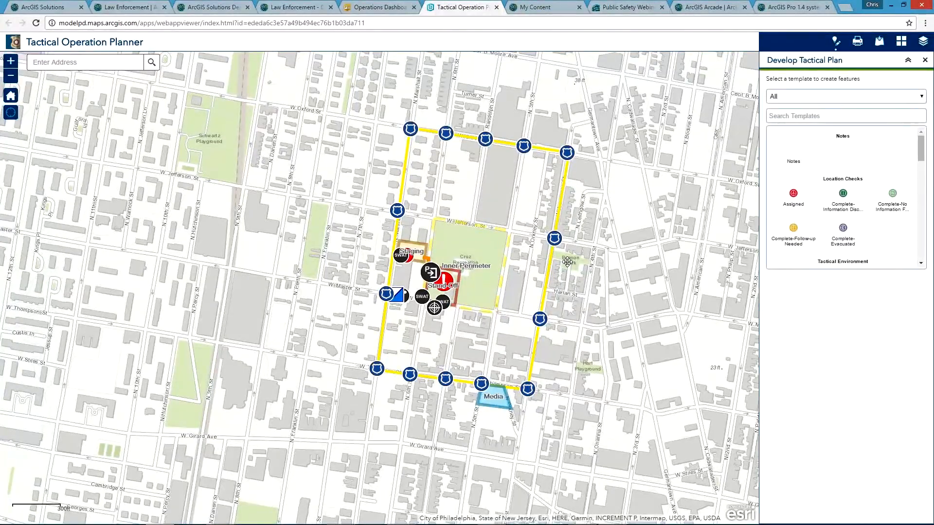
Step: Add a Police Vehicle from the Tactical Units templates at W Master St and N 5th St and save it
{"action": "scroll", "coordinate": [567, 262], "scroll_direction": "up", "scroll_amount": 2}
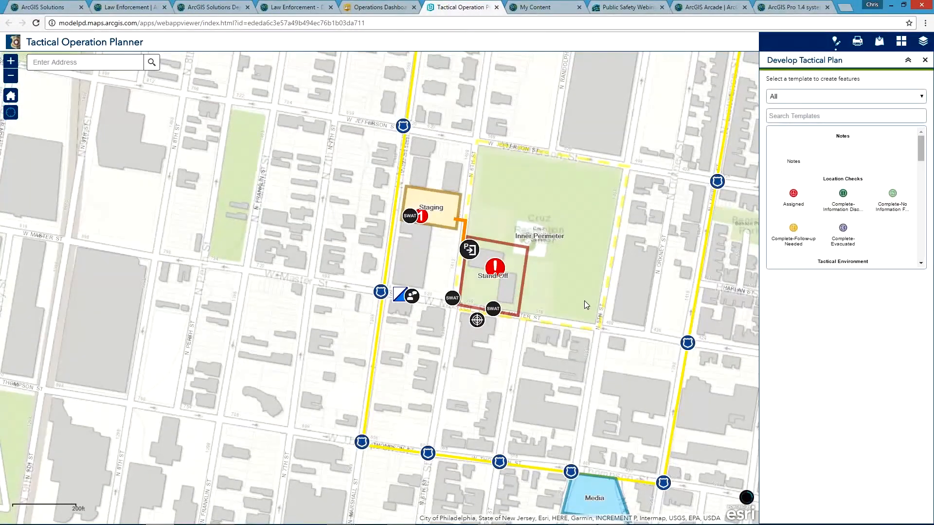
{"action": "scroll", "coordinate": [534, 294], "scroll_direction": "up", "scroll_amount": 1}
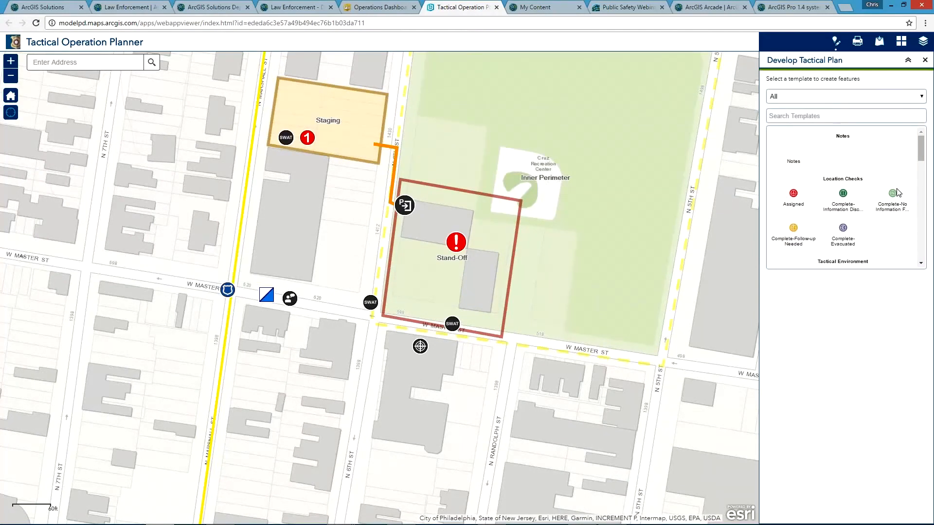
{"action": "left_click", "coordinate": [920, 96]}
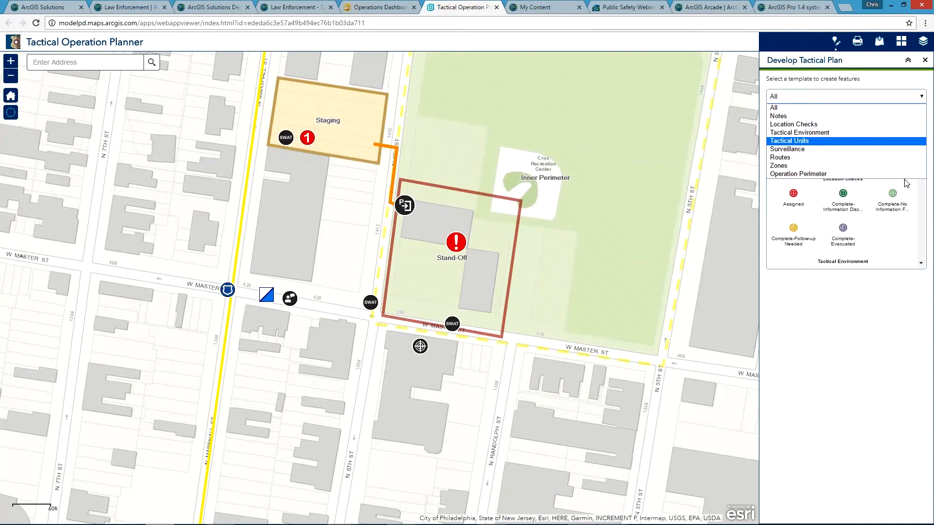
{"action": "left_click", "coordinate": [904, 140]}
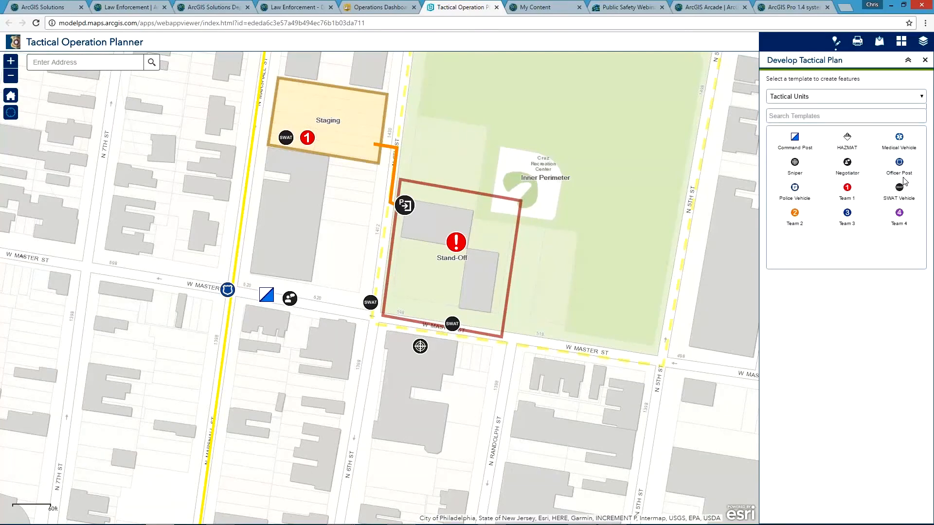
{"action": "left_click", "coordinate": [801, 191]}
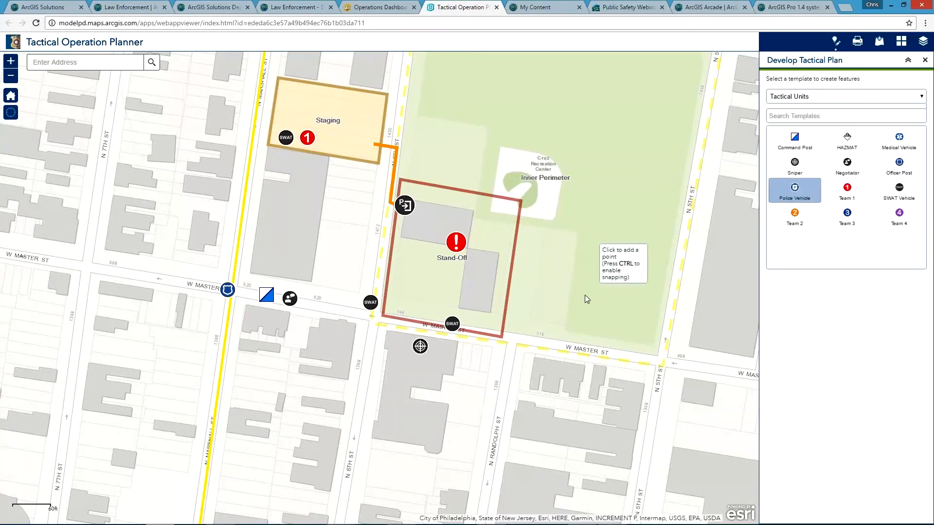
{"action": "left_click", "coordinate": [651, 351]}
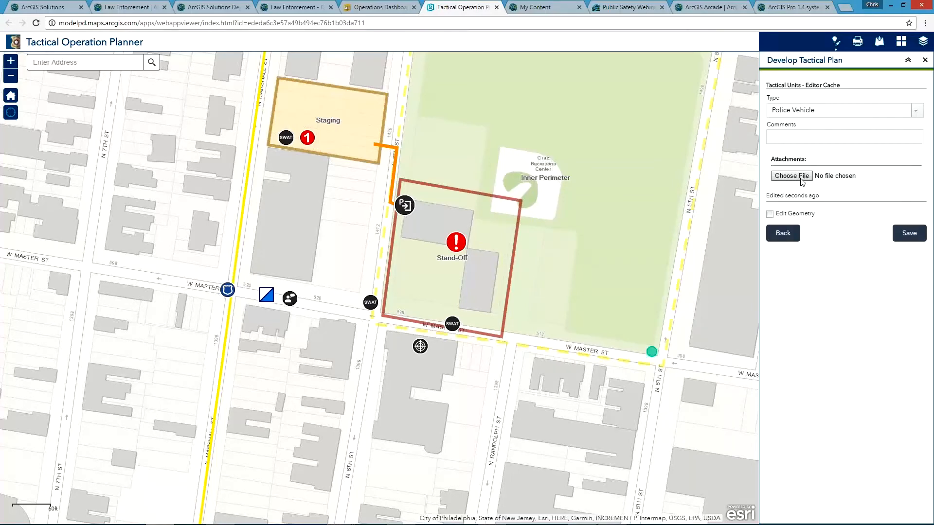
{"action": "left_click", "coordinate": [906, 234]}
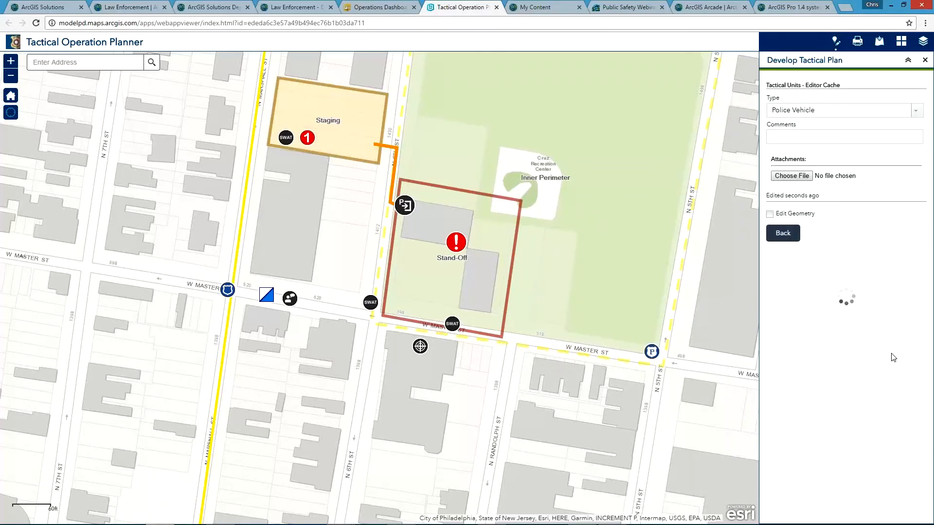
{"action": "left_click", "coordinate": [802, 283]}
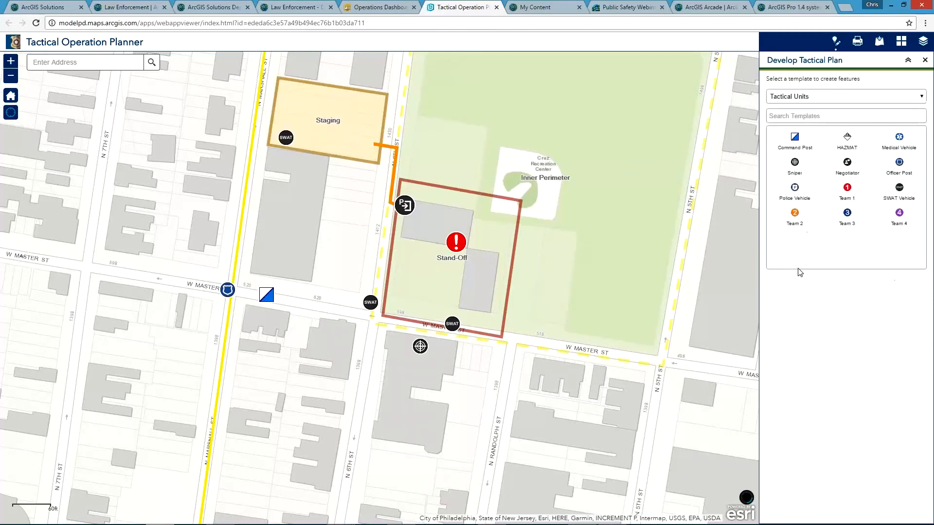
Step: Add a Medical Vehicle inside the Staging zone, above the SWAT vehicle, and save it
{"action": "left_click", "coordinate": [901, 141]}
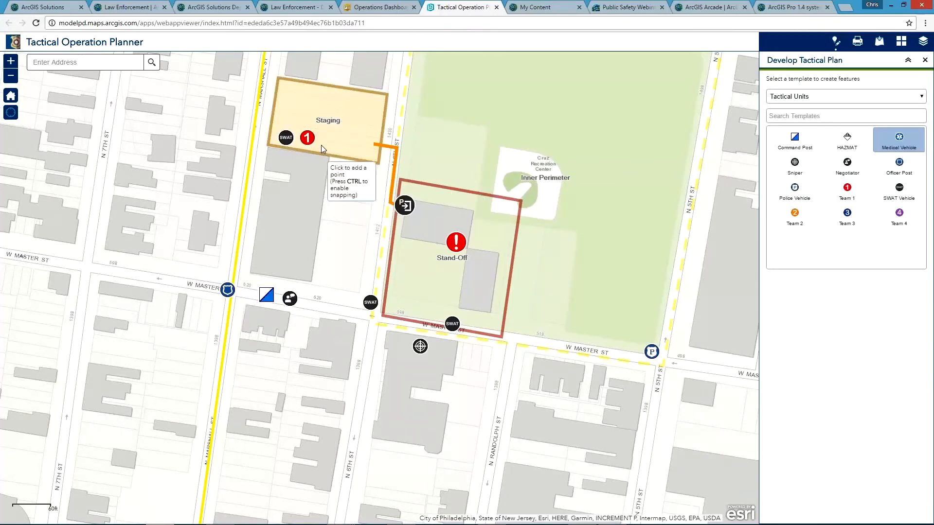
{"action": "left_click", "coordinate": [283, 116]}
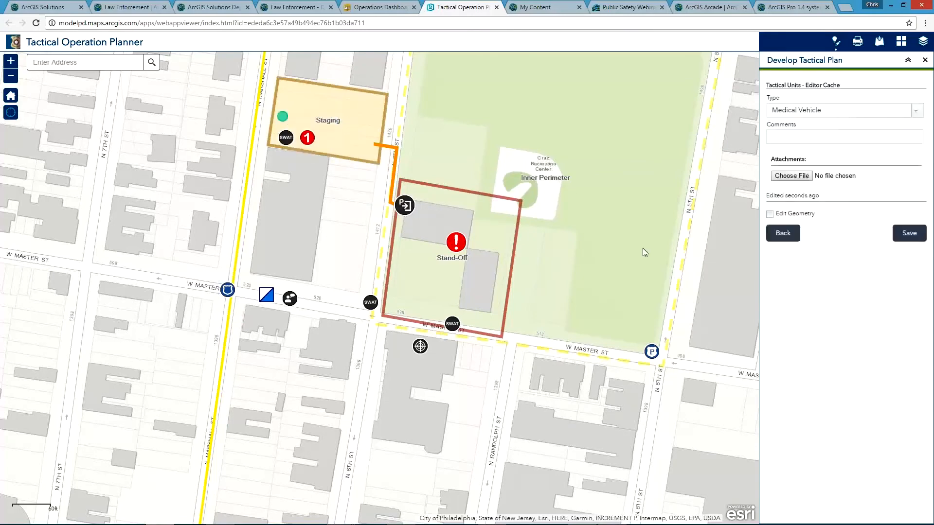
{"action": "left_click", "coordinate": [899, 236]}
{"action": "left_click", "coordinate": [783, 272]}
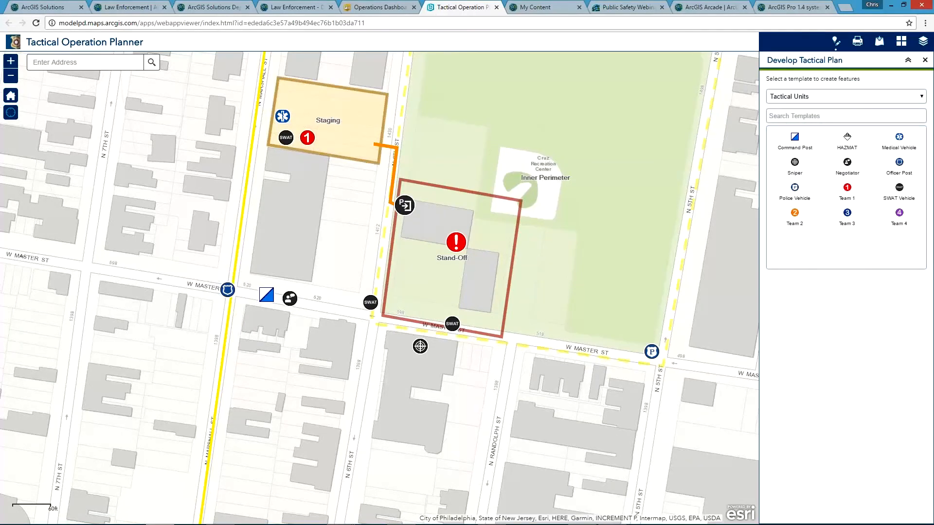
Step: Review the planner's Print options and the organization's layers available in Add Data
{"action": "left_click", "coordinate": [859, 45]}
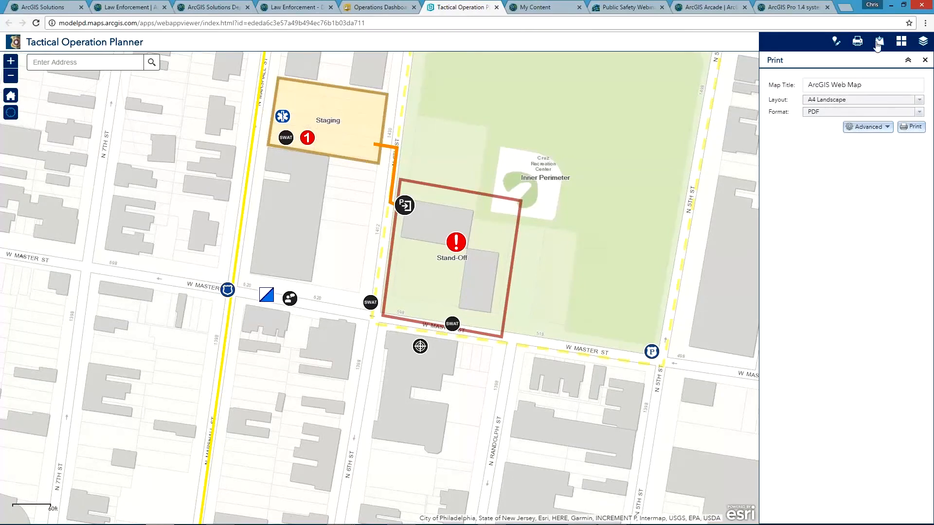
{"action": "left_click", "coordinate": [878, 43]}
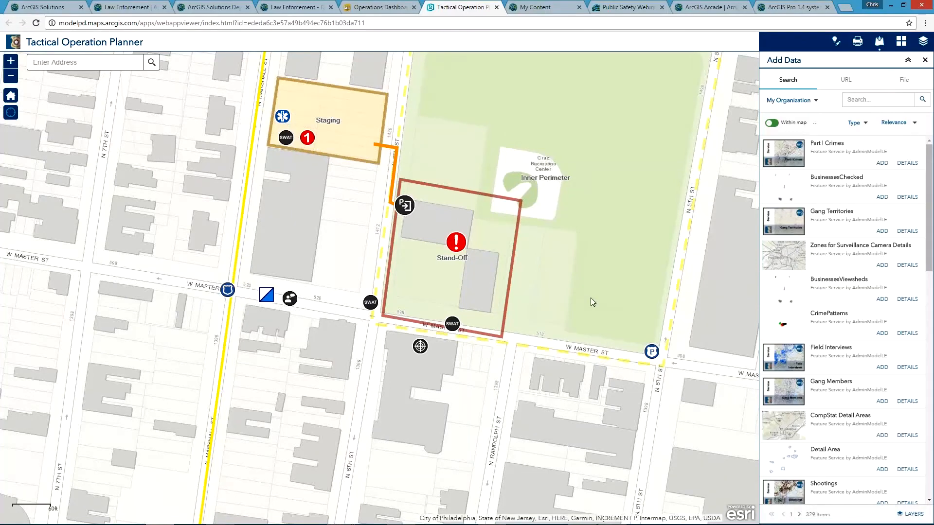
{"action": "left_click_drag", "start_coordinate": [672, 273], "coordinate": [608, 377]}
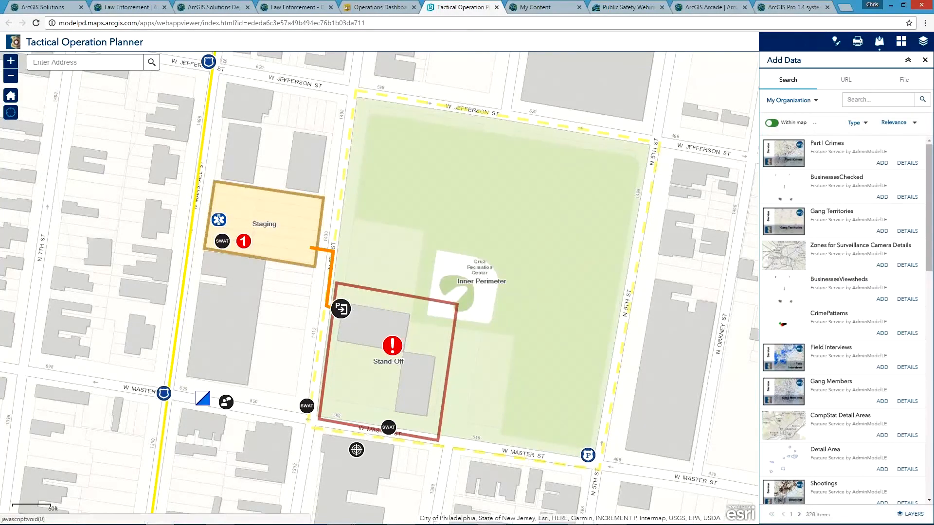
Step: Switch the planner's basemap to Imagery with Labels and show the list of operational layers
{"action": "left_click", "coordinate": [901, 45]}
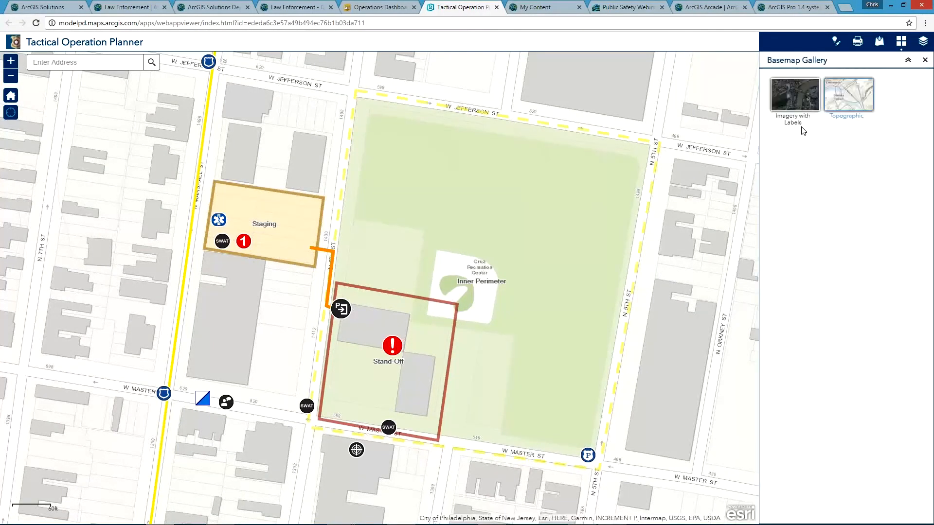
{"action": "left_click", "coordinate": [795, 97]}
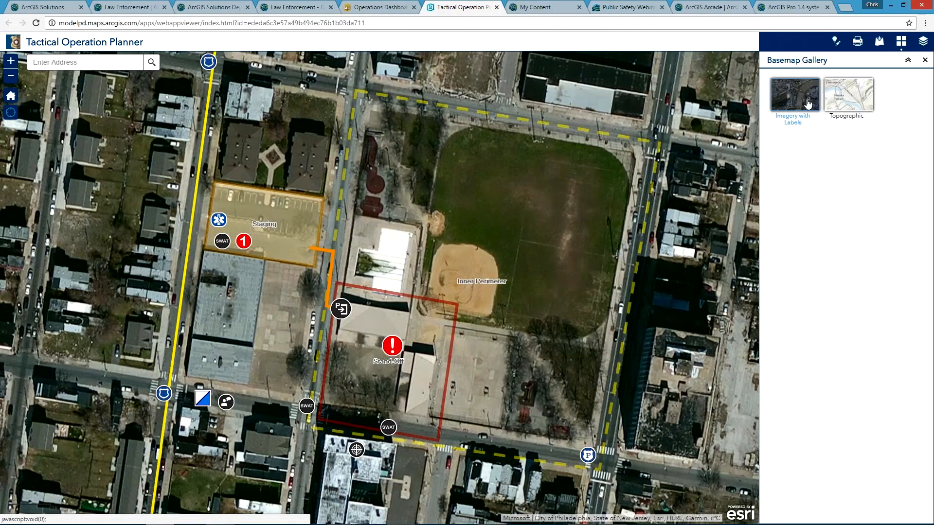
{"action": "left_click", "coordinate": [801, 104]}
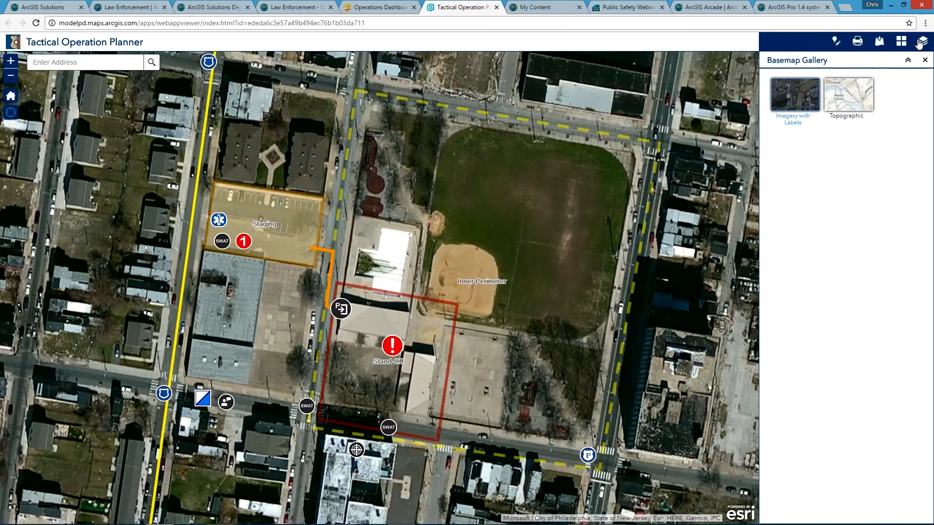
{"action": "left_click", "coordinate": [919, 46]}
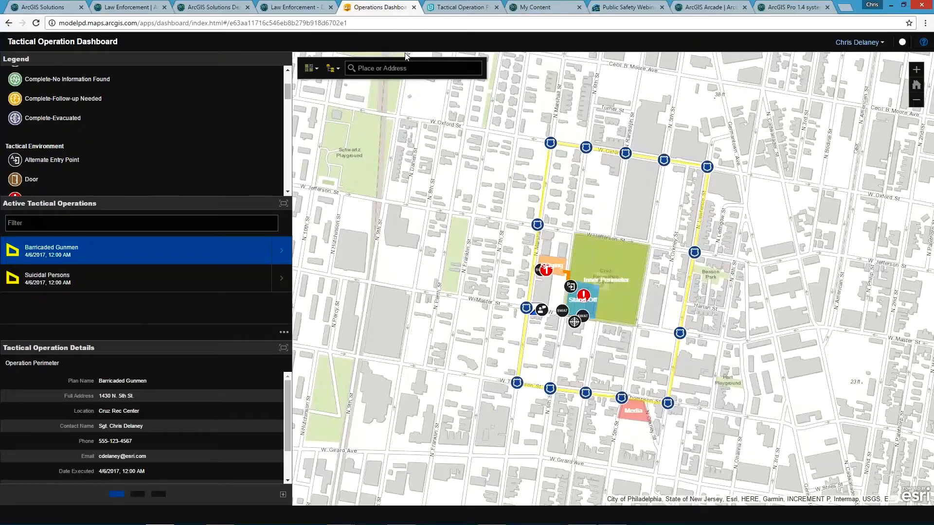
Step: In the Tactical Operation Dashboard, review the legend's tactical unit symbols and zoom to the Barricaded Gunmen operation
{"action": "left_click", "coordinate": [368, 7]}
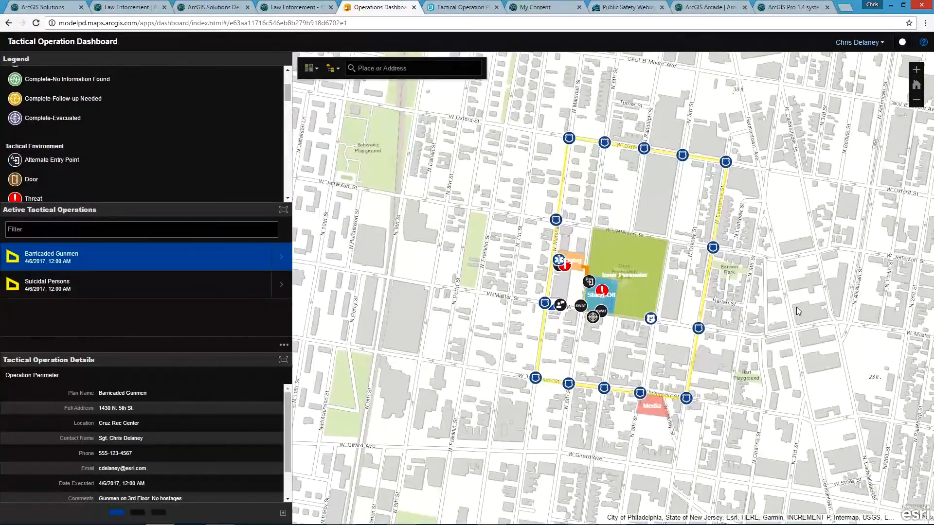
{"action": "left_click_drag", "start_coordinate": [287, 92], "coordinate": [280, 128]}
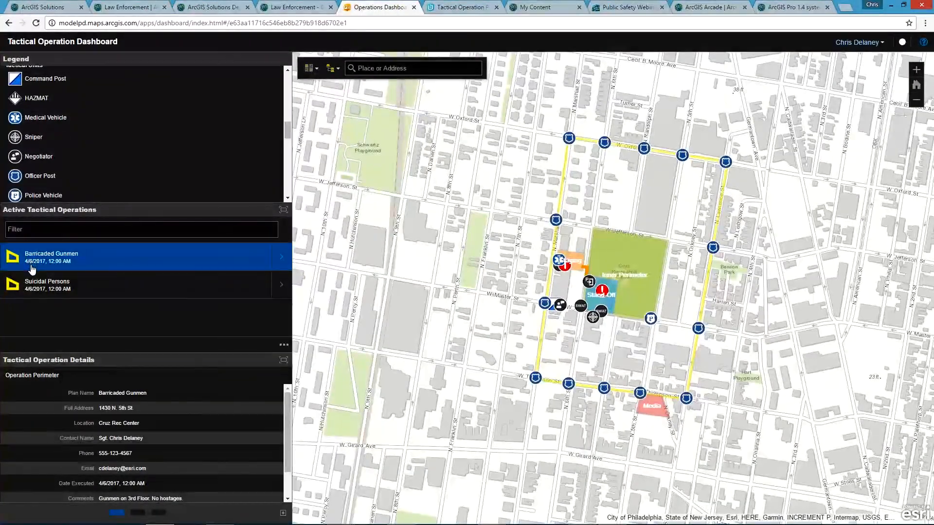
{"action": "left_click", "coordinate": [280, 262]}
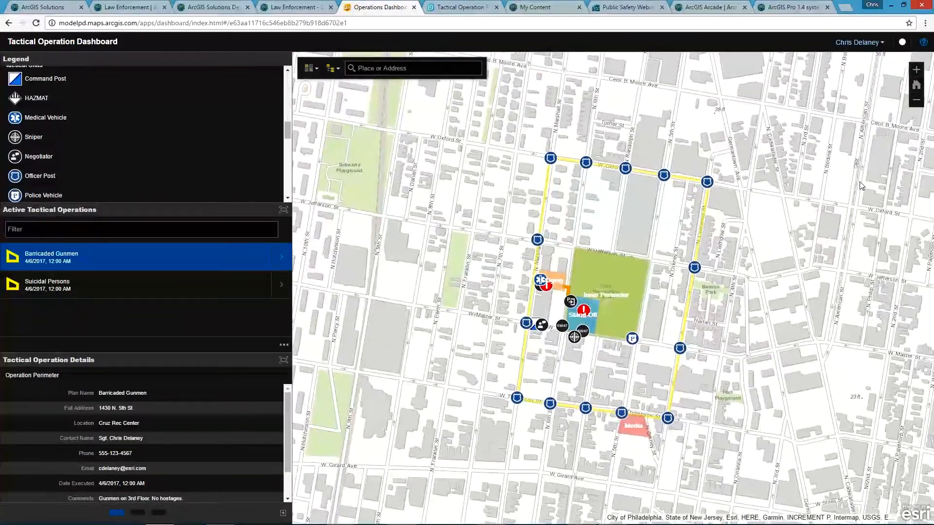
Step: Zoom to the Suicidal Persons operation and examine its stand-off zone and perimeter around Rittenhouse Square
{"action": "left_click", "coordinate": [286, 289]}
{"action": "left_click", "coordinate": [285, 292]}
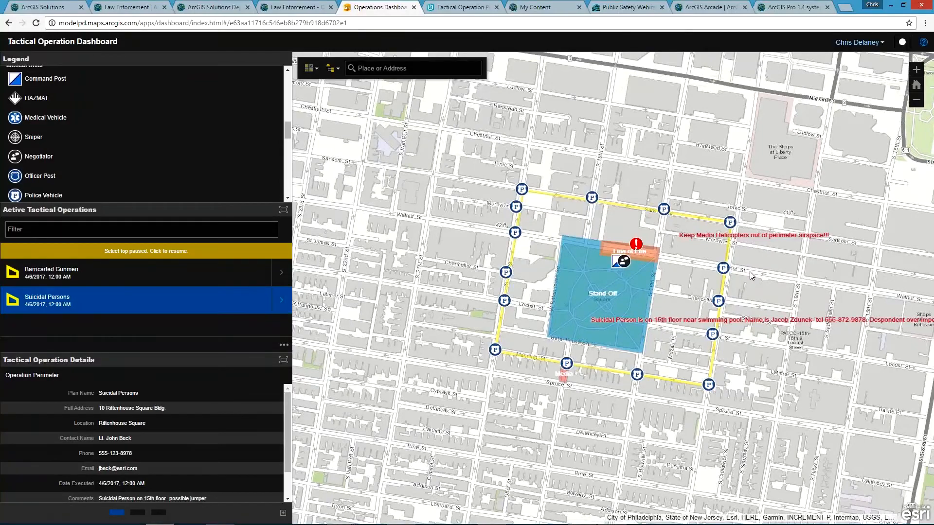
{"action": "scroll", "coordinate": [749, 272], "scroll_direction": "up", "scroll_amount": 1}
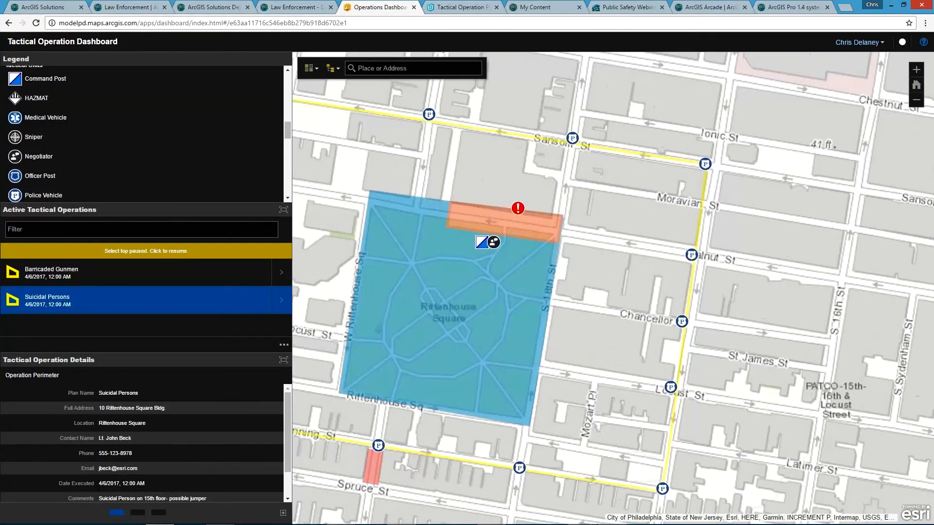
{"action": "left_click_drag", "start_coordinate": [598, 427], "coordinate": [659, 410]}
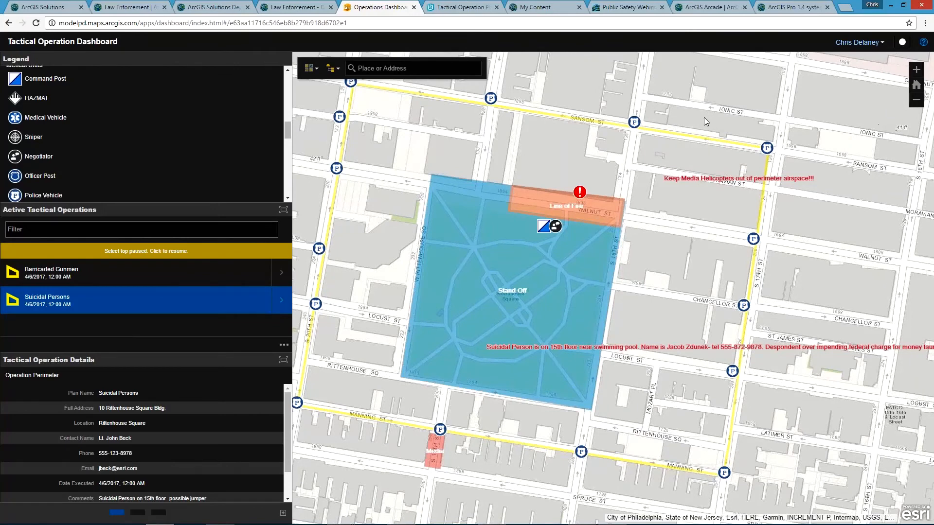
Step: Change the dashboard's basemap to Imagery and look closely at the threat location by the Line of Fire zone
{"action": "left_click", "coordinate": [312, 69]}
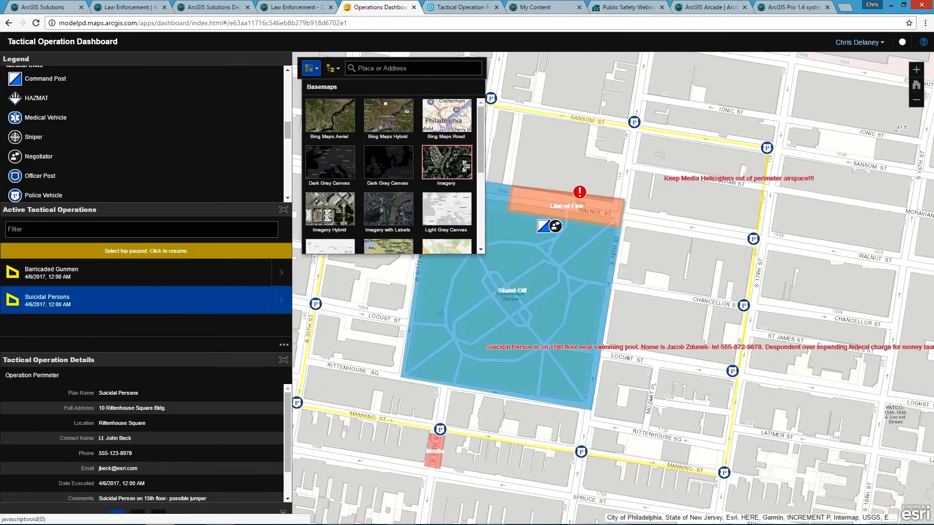
{"action": "left_click", "coordinate": [446, 162]}
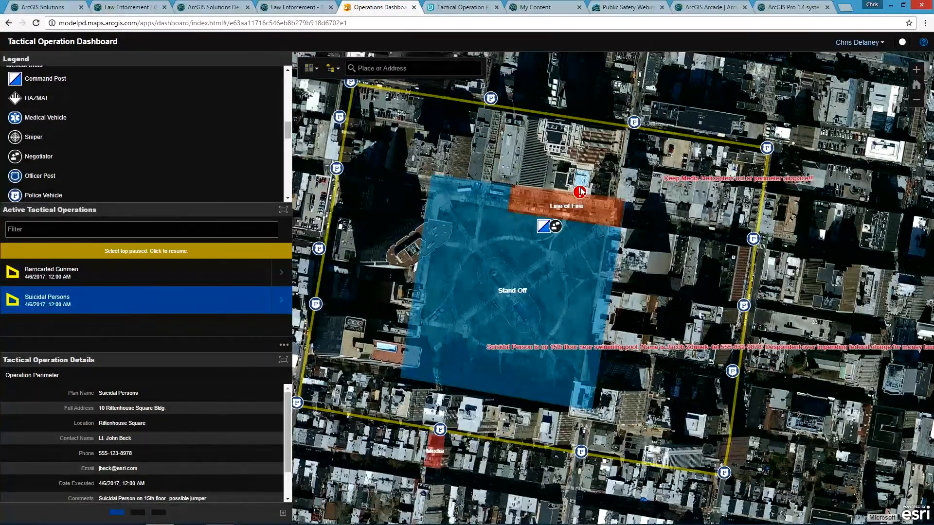
{"action": "scroll", "coordinate": [580, 190], "scroll_direction": "up", "scroll_amount": 1}
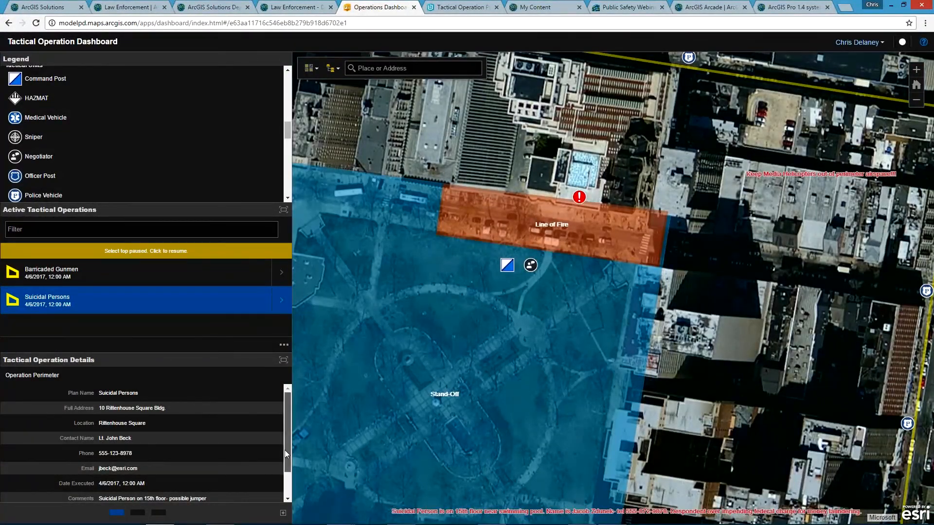
Step: Review the Suicidal Persons operation's details, deployed tactical units and location checks, and return to the active operations list
{"action": "scroll", "coordinate": [284, 451], "scroll_direction": "down", "scroll_amount": 1}
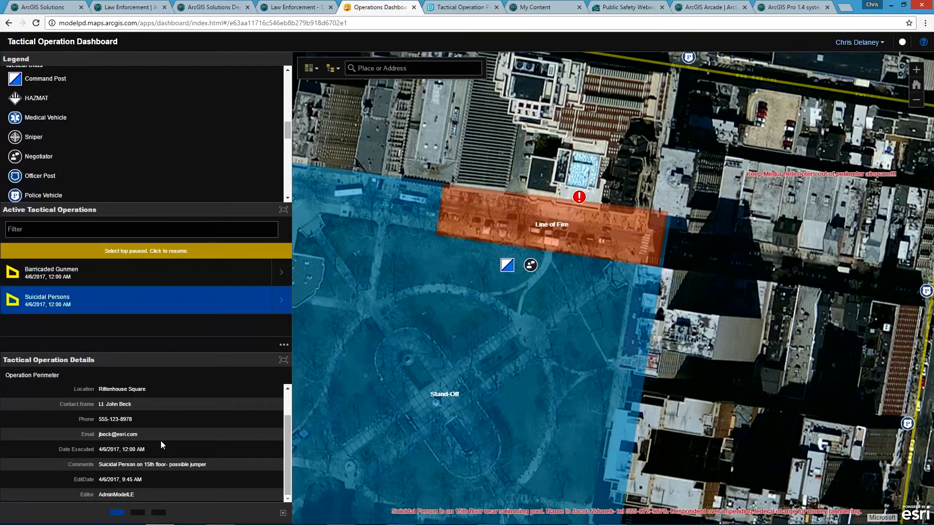
{"action": "left_click", "coordinate": [139, 513]}
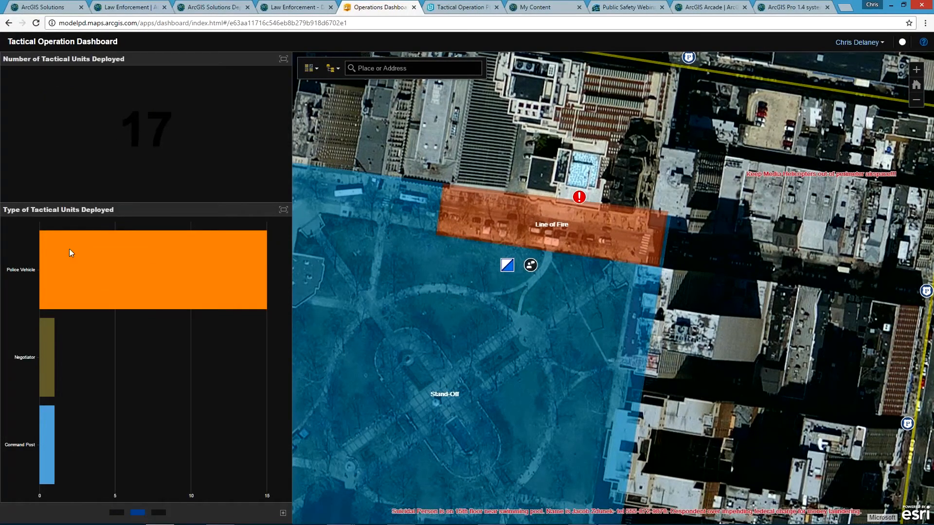
{"action": "left_click", "coordinate": [159, 513]}
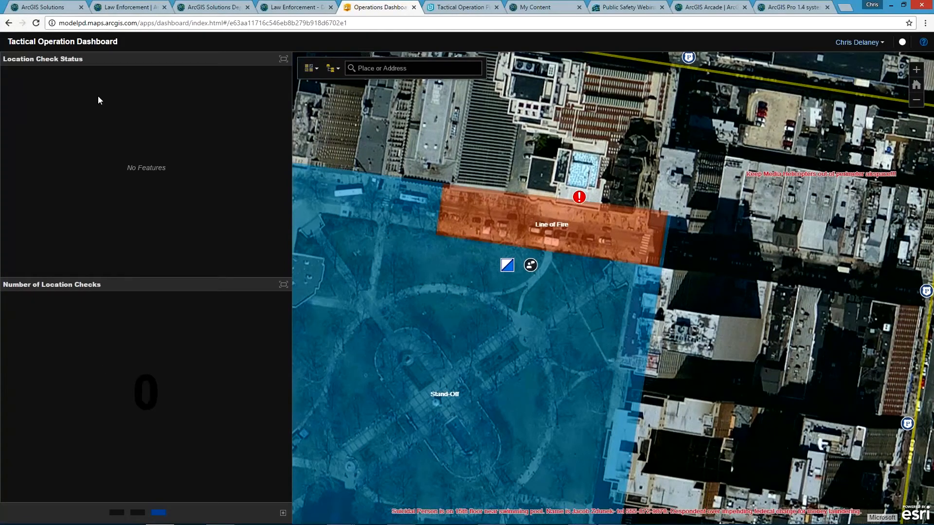
{"action": "left_click", "coordinate": [117, 512]}
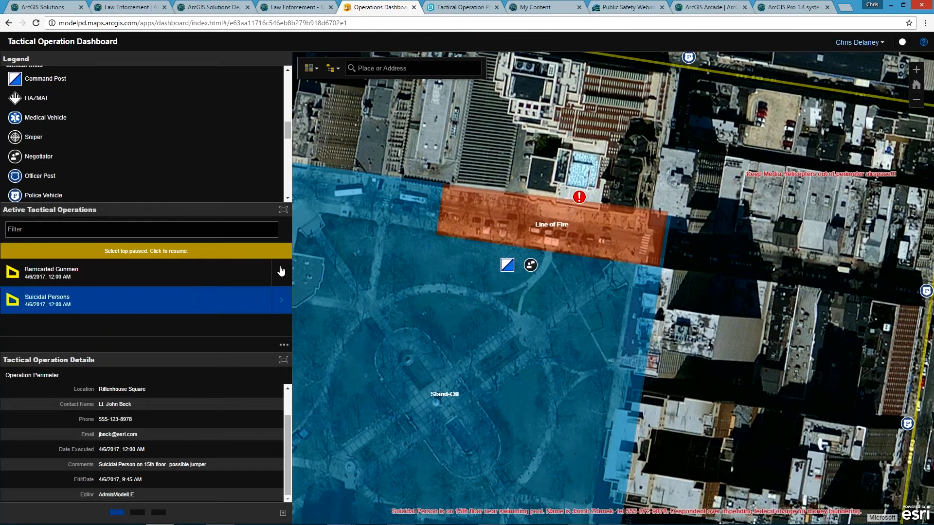
Step: Zoom to the Barricaded Gunmen operation and change the dashboard's basemap to Topographic
{"action": "left_click", "coordinate": [280, 268]}
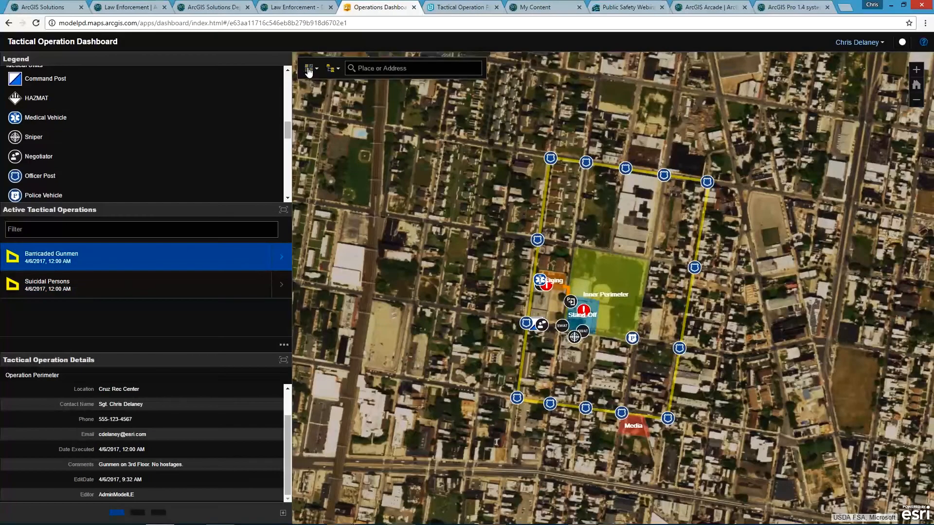
{"action": "left_click", "coordinate": [310, 68]}
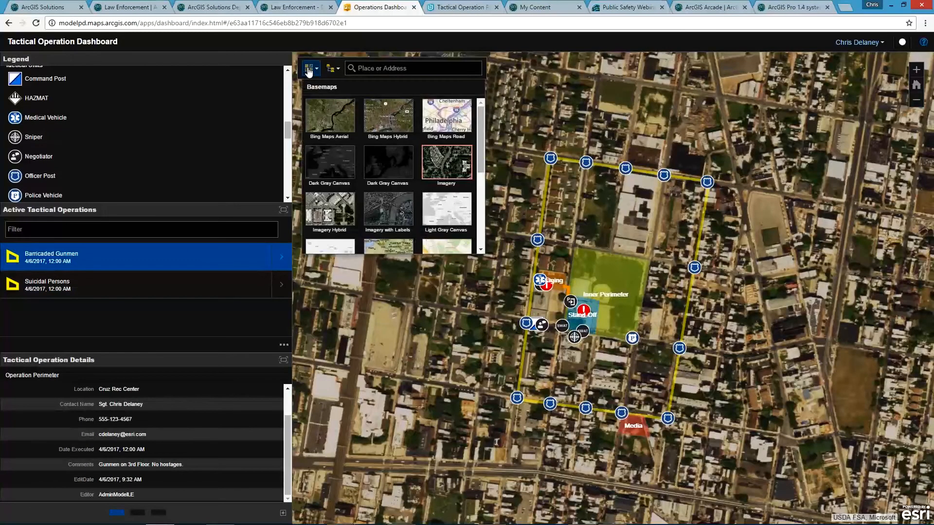
{"action": "scroll", "coordinate": [456, 205], "scroll_direction": "down", "scroll_amount": 1}
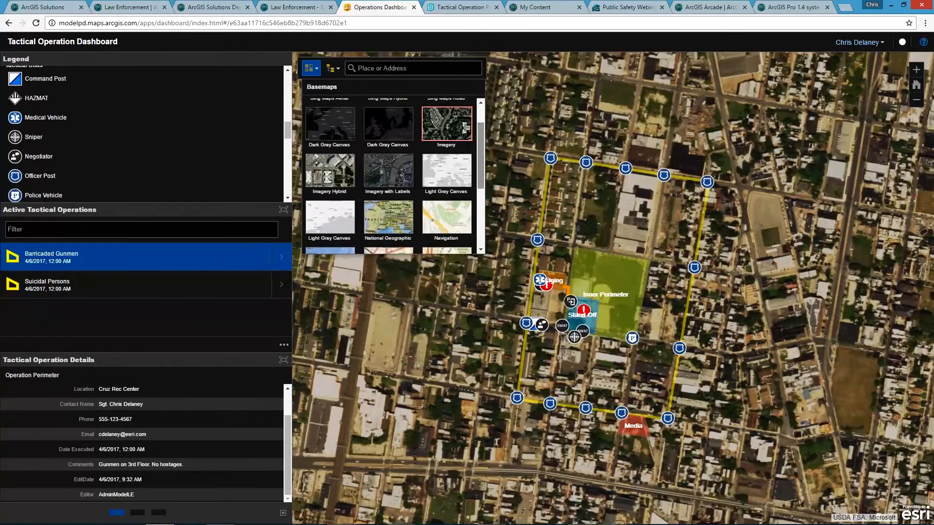
{"action": "scroll", "coordinate": [460, 209], "scroll_direction": "down", "scroll_amount": 3}
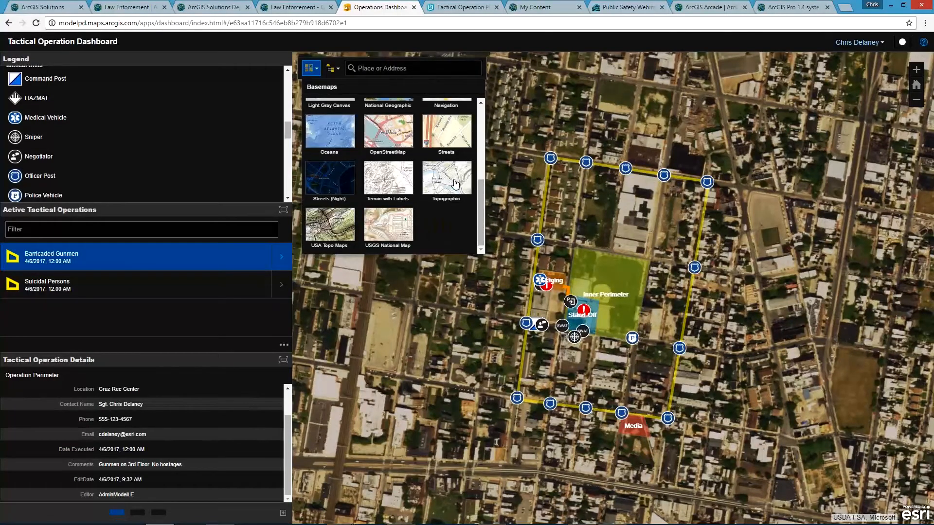
{"action": "left_click", "coordinate": [453, 189]}
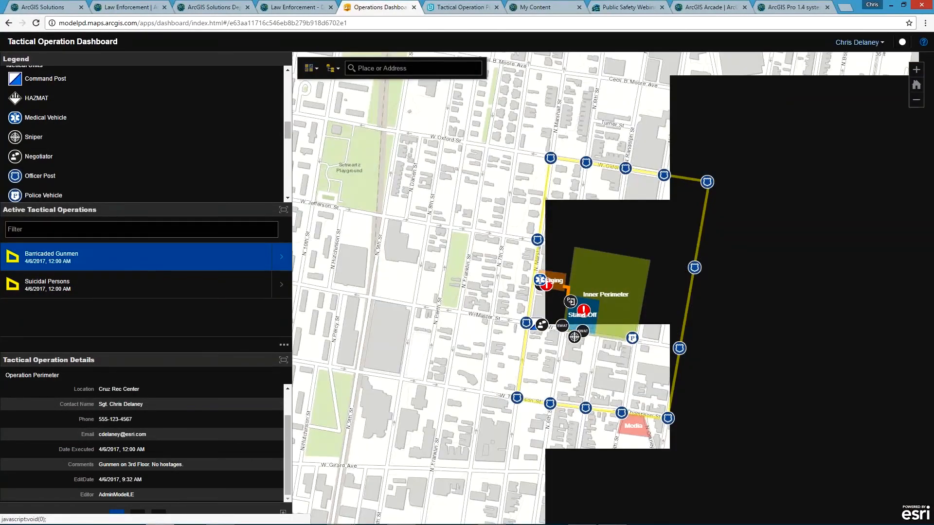
{"action": "scroll", "coordinate": [621, 334], "scroll_direction": "up", "scroll_amount": 1}
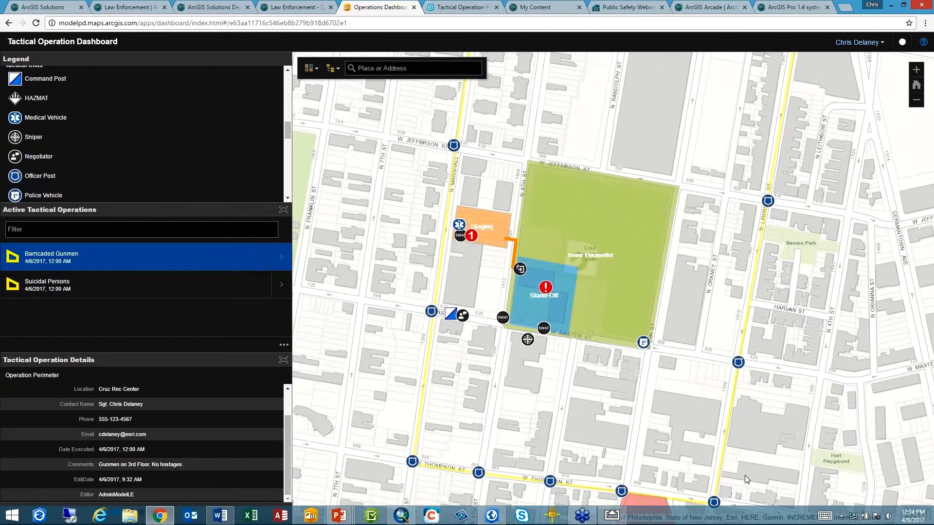
Step: Switch to the AirServer window mirroring the mobile collection map and zoom in on the building at Cruz Recreation Center
{"action": "mouse_move", "coordinate": [505, 523]}
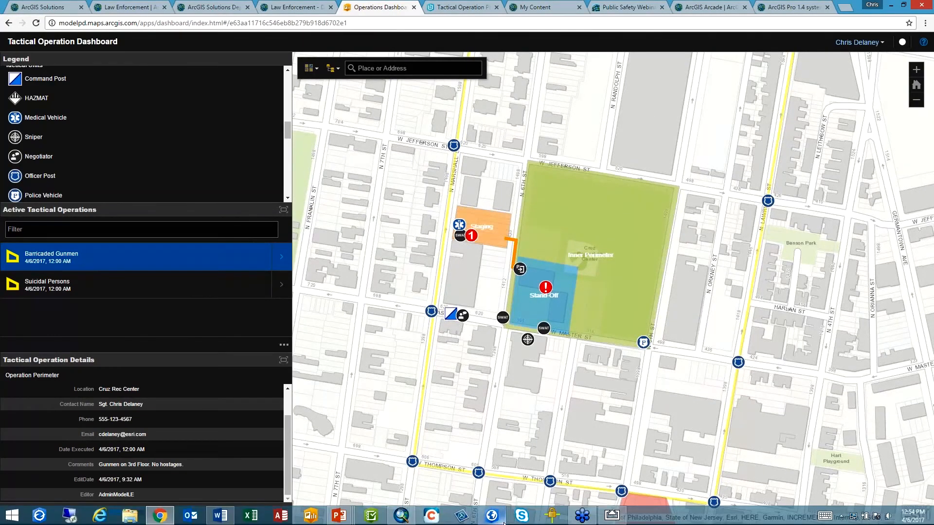
{"action": "left_click", "coordinate": [605, 520]}
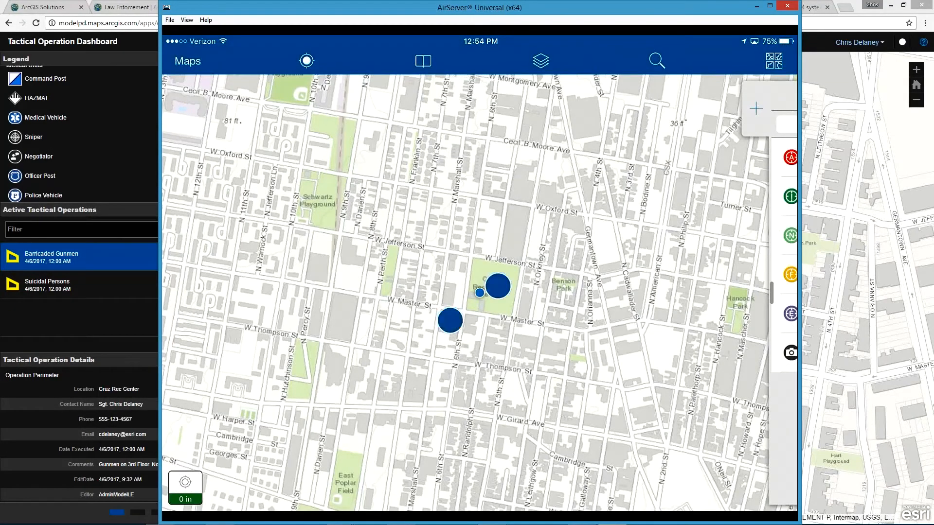
{"action": "scroll", "coordinate": [474, 303], "scroll_direction": "up", "scroll_amount": 5}
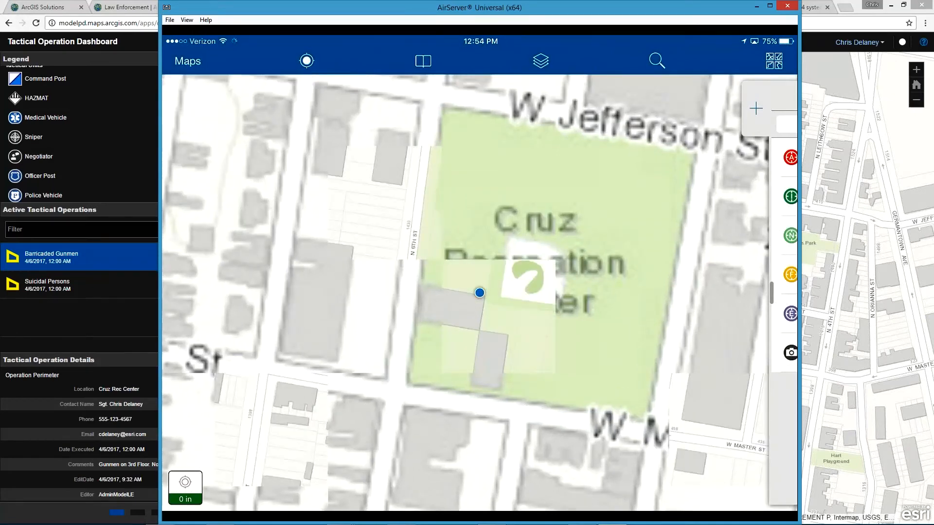
{"action": "scroll", "coordinate": [479, 292], "scroll_direction": "up", "scroll_amount": 2}
{"action": "left_click_drag", "start_coordinate": [652, 327], "coordinate": [562, 347]}
Step: Start a new Surveillance feature and place its point near the northeast corner of the building beside Cruz Recreation Center
{"action": "left_click", "coordinate": [756, 108]}
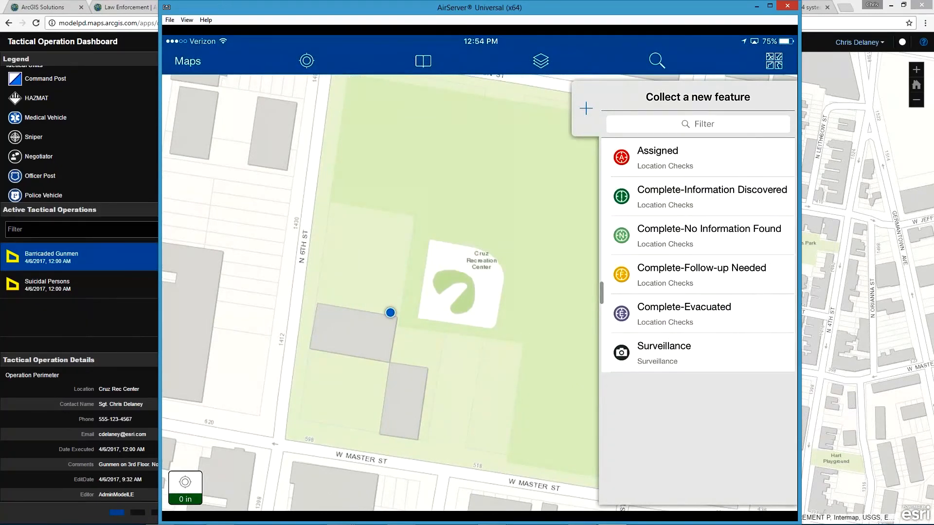
{"action": "left_click", "coordinate": [643, 357]}
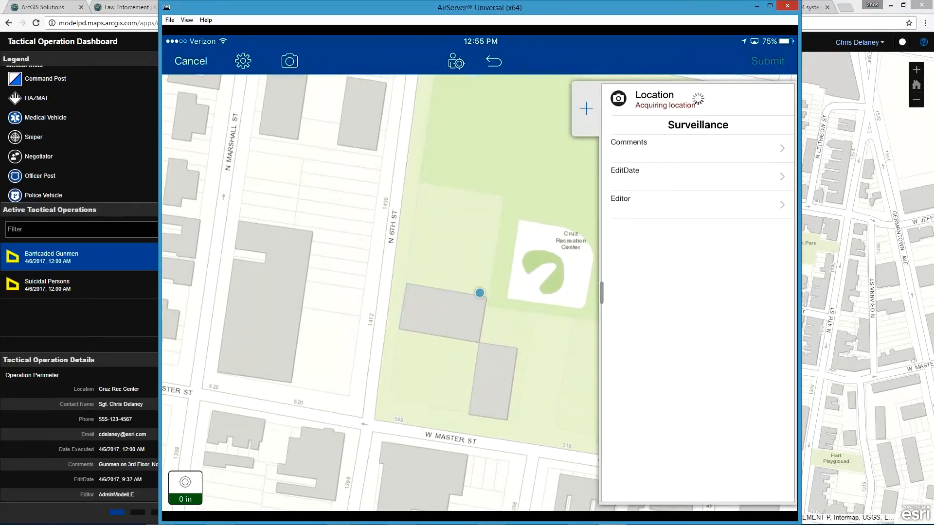
{"action": "left_click", "coordinate": [470, 294]}
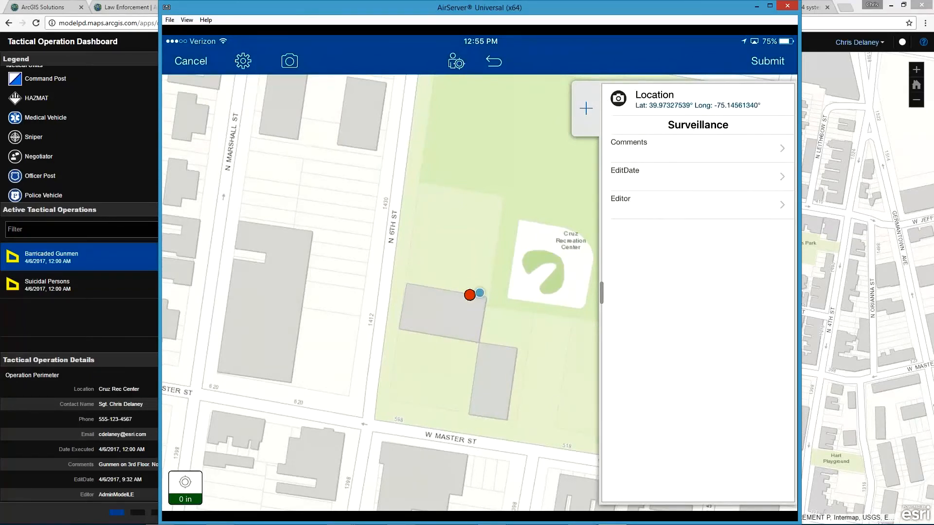
Step: Attach a newly taken camera photo of the window view to the Surveillance feature and submit it
{"action": "left_click", "coordinate": [285, 62]}
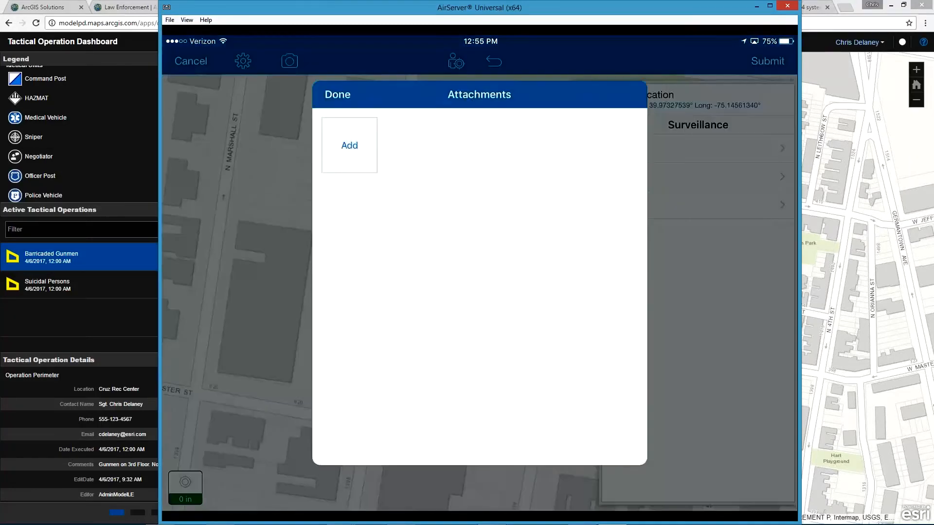
{"action": "left_click", "coordinate": [350, 146]}
{"action": "left_click", "coordinate": [388, 172]}
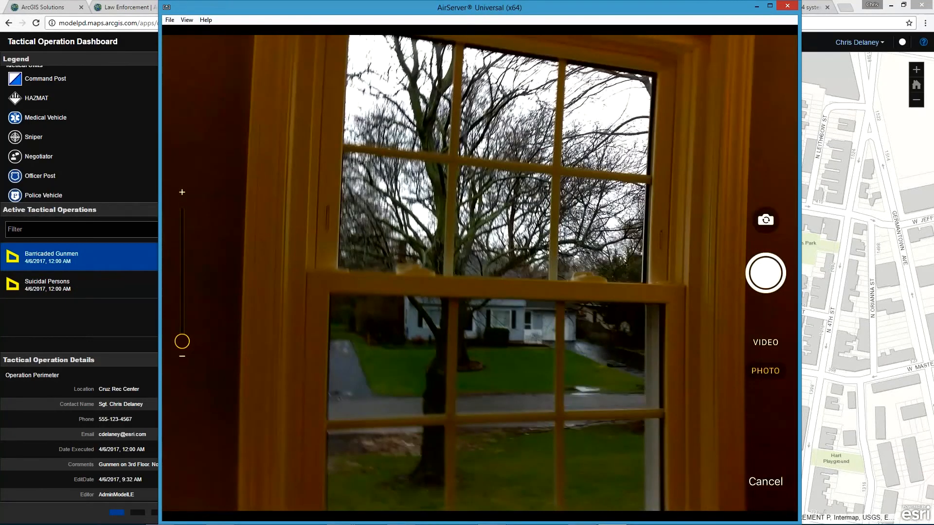
{"action": "left_click", "coordinate": [766, 279]}
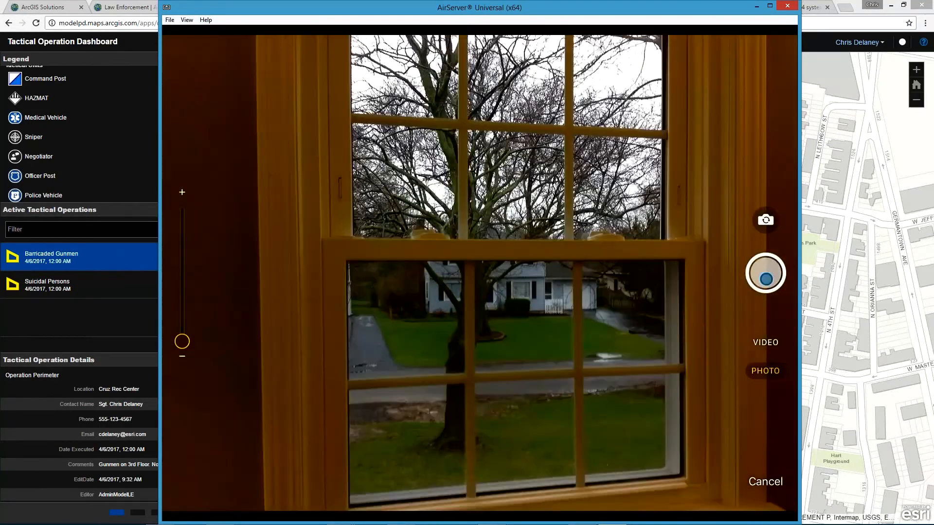
{"action": "left_click", "coordinate": [763, 489]}
{"action": "left_click", "coordinate": [334, 91]}
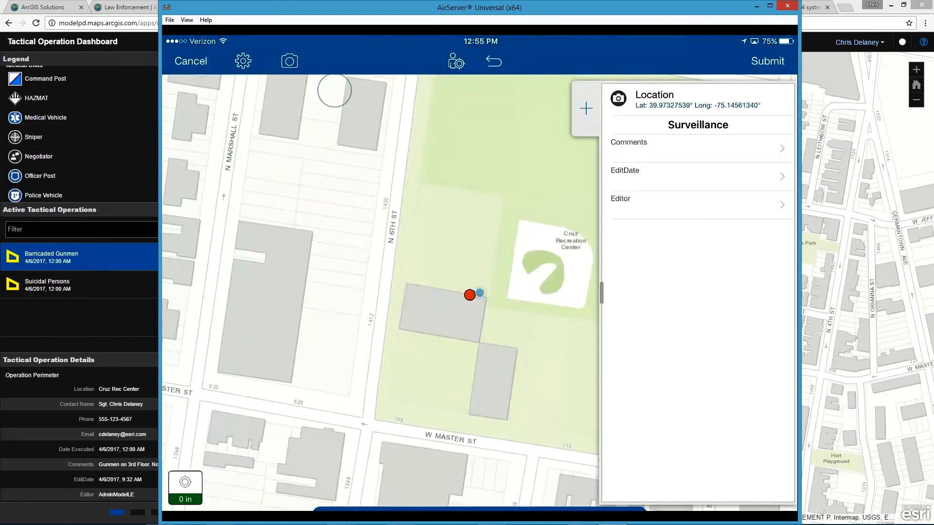
{"action": "left_click", "coordinate": [767, 61]}
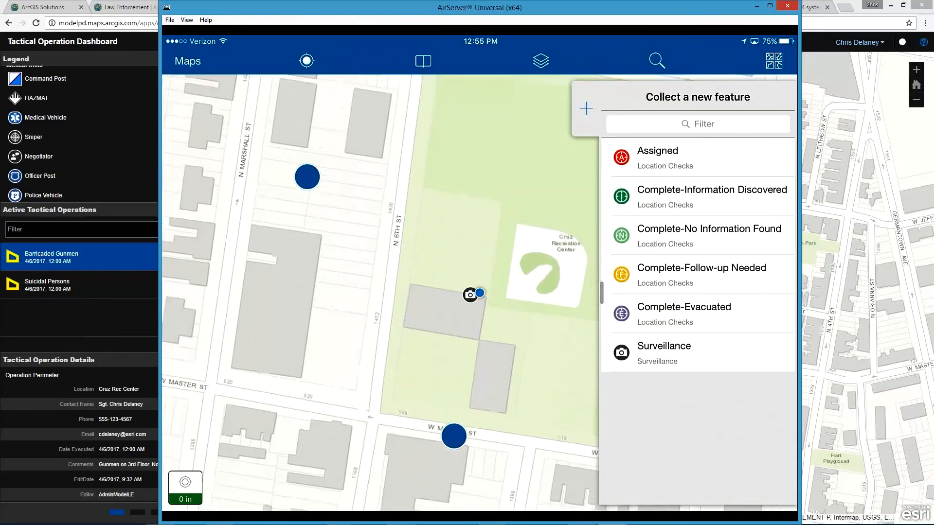
Step: Return to the Tactical Operation Dashboard and examine the new Surveillance point's details and attached photo within the Stand-Off zone
{"action": "scroll", "coordinate": [380, 307], "scroll_direction": "down", "scroll_amount": 3}
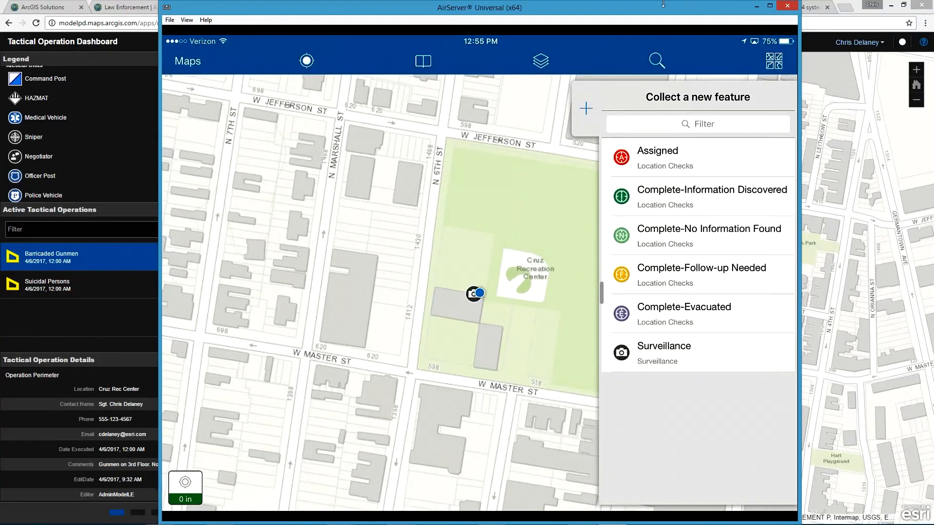
{"action": "left_click", "coordinate": [755, 7]}
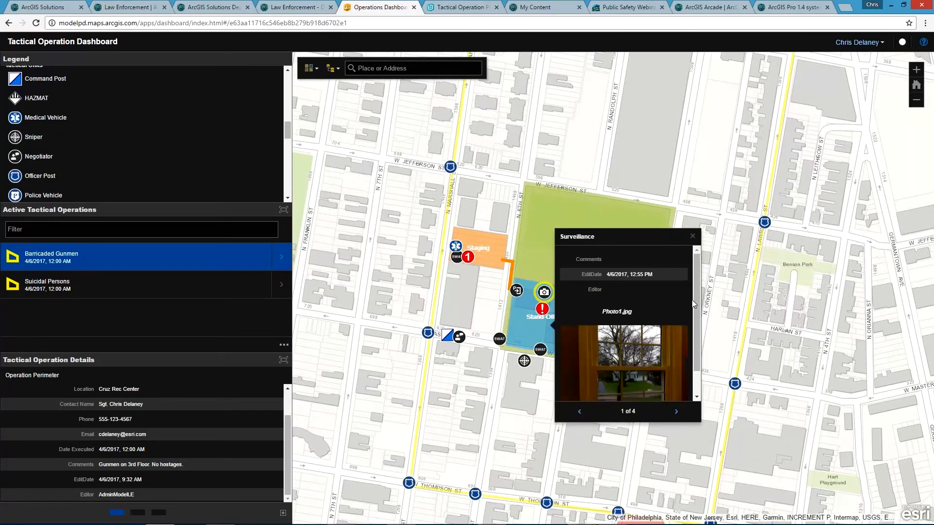
{"action": "scroll", "coordinate": [697, 294], "scroll_direction": "down", "scroll_amount": 1}
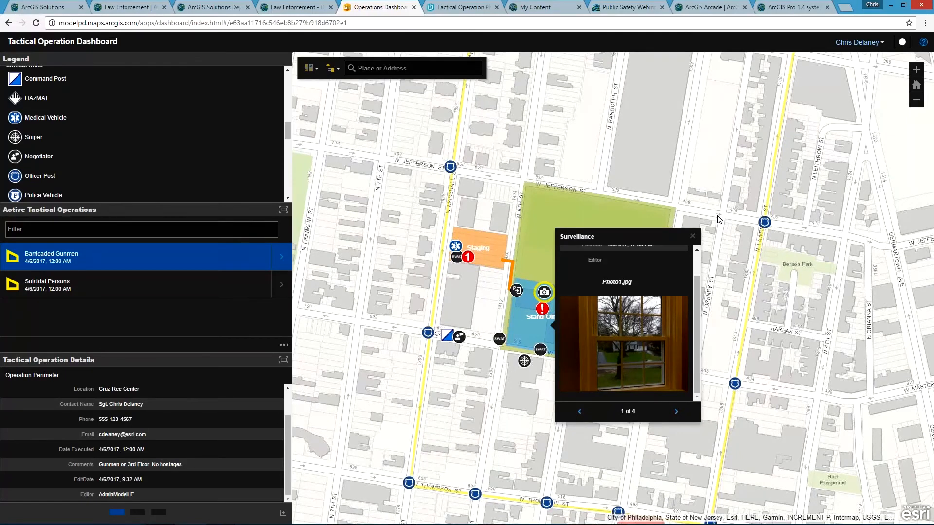
{"action": "left_click", "coordinate": [692, 236]}
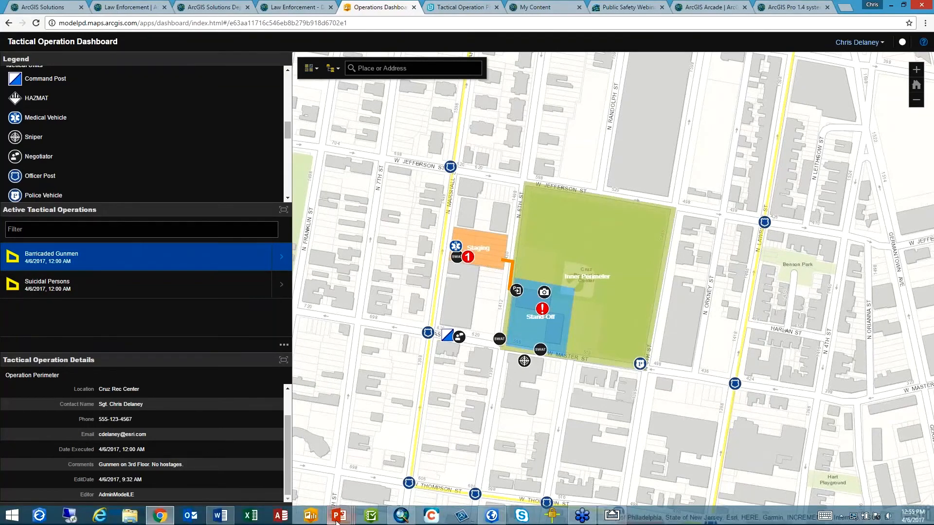
Step: Switch to the running PowerPoint slide show on the Tactical Operation Plans Solution
{"action": "mouse_move", "coordinate": [343, 519]}
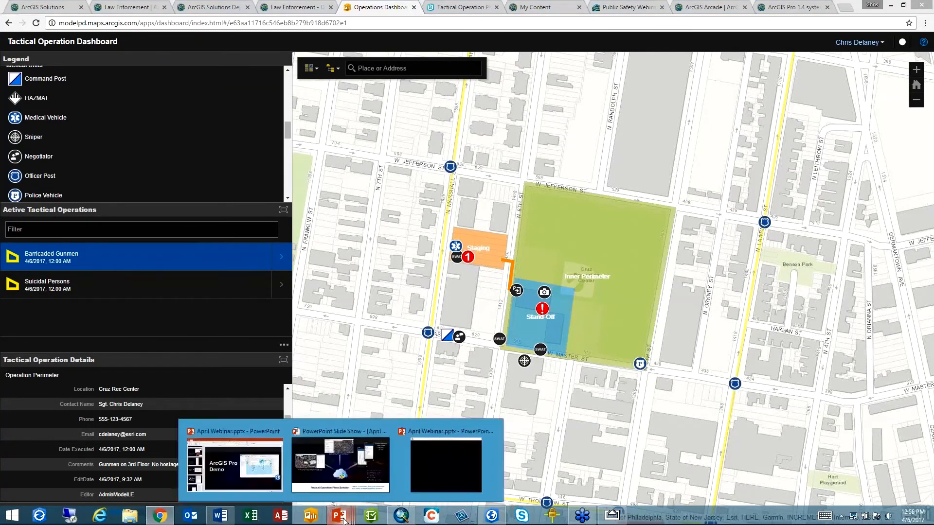
{"action": "left_click", "coordinate": [351, 480]}
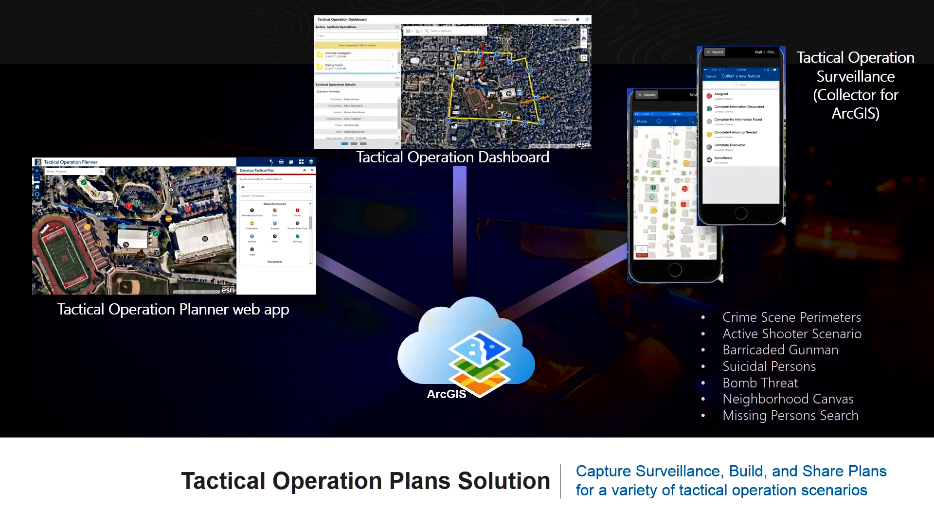